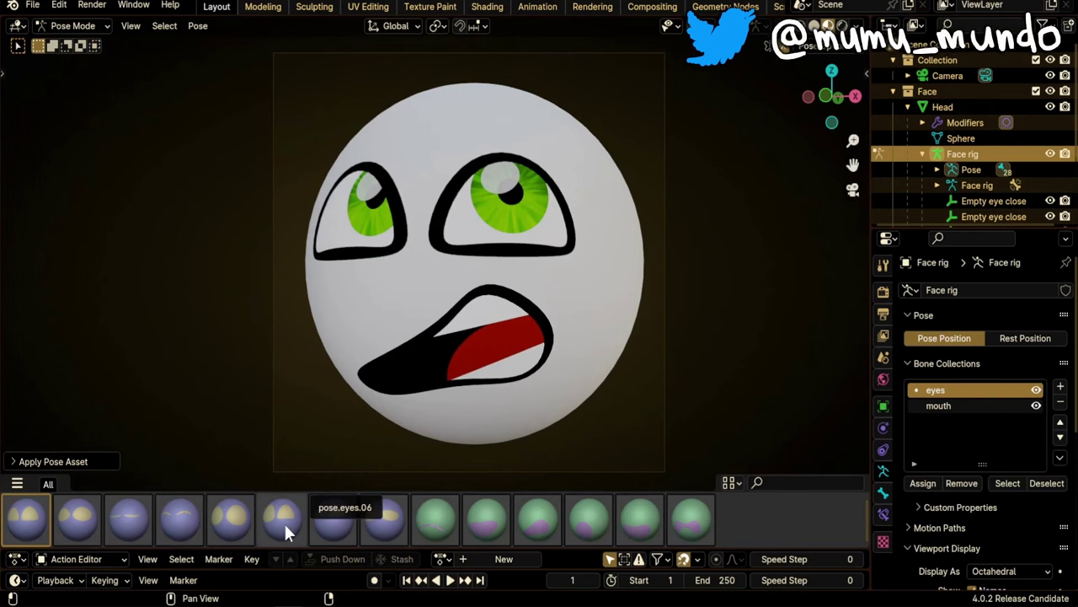
# - Apply the pose.eyes.06 eye pose and the last mouth pose from the pose library to the Face rig
pyautogui.click(283, 522)
pyautogui.click(691, 522)
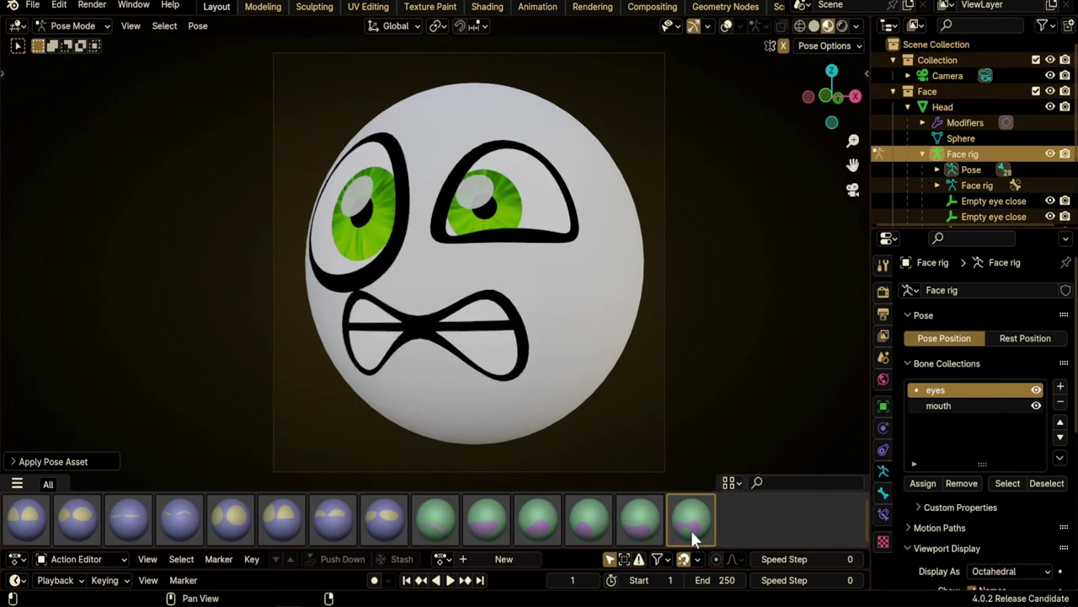
pyautogui.click(1037, 405)
pyautogui.click(1036, 406)
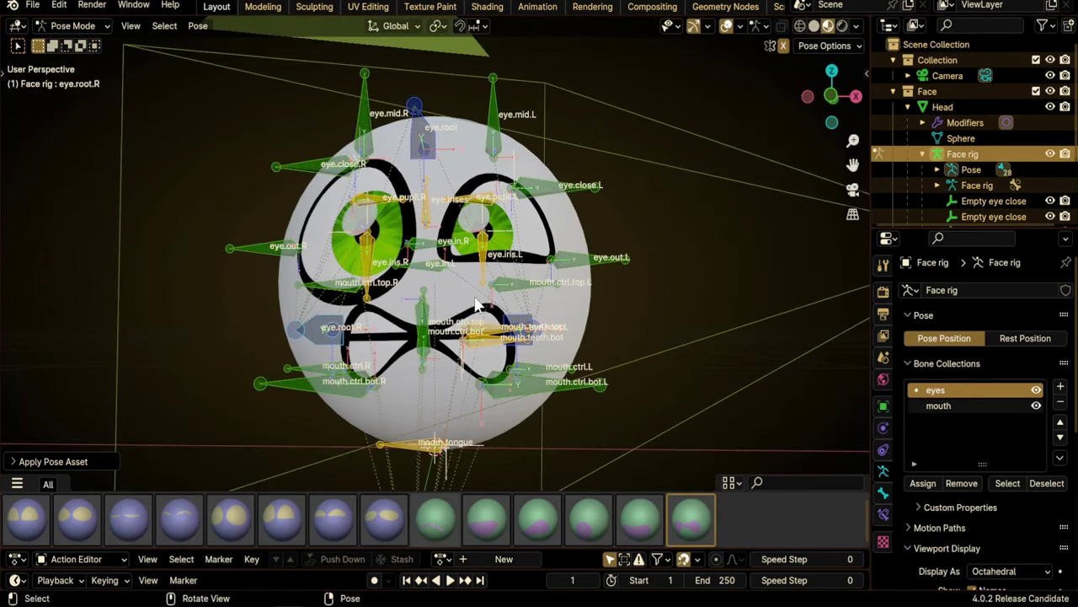
pyautogui.click(271, 249)
pyautogui.press('g')
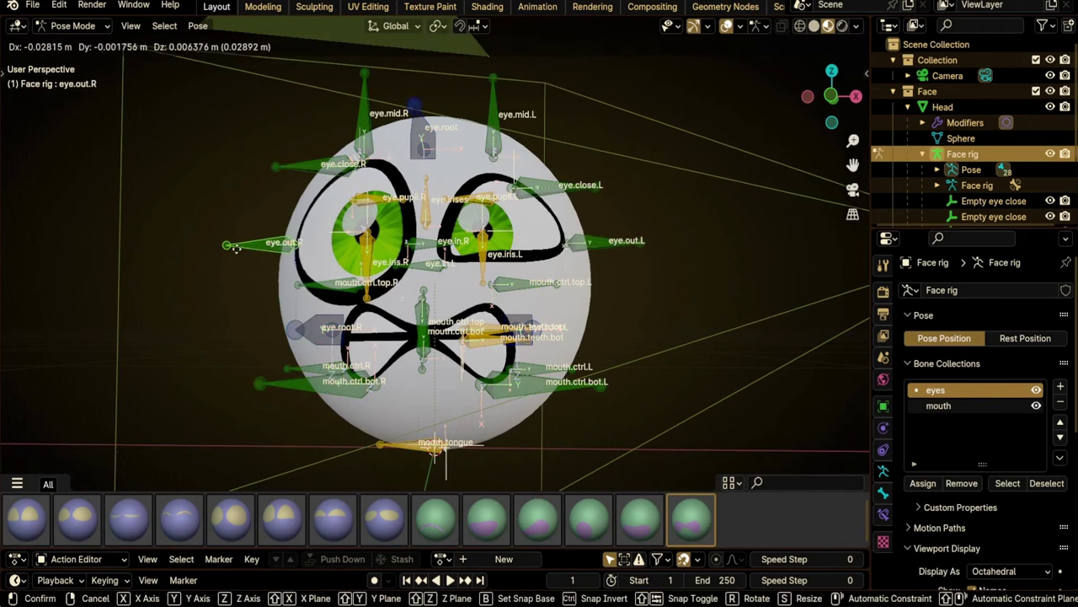
pyautogui.press('Escape')
pyautogui.click(320, 168)
pyautogui.press('g')
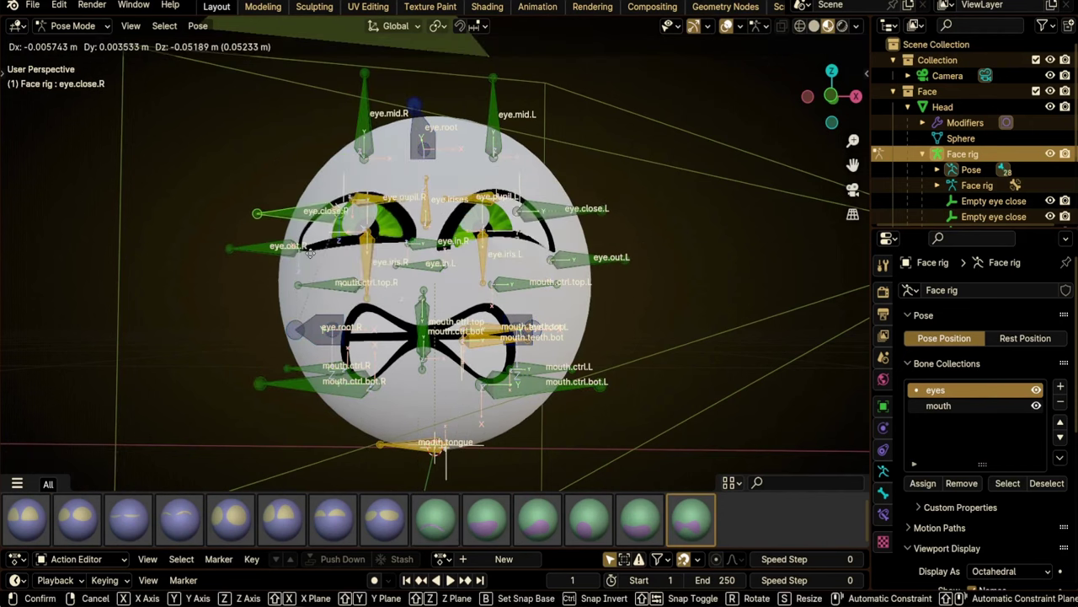
pyautogui.press('Escape')
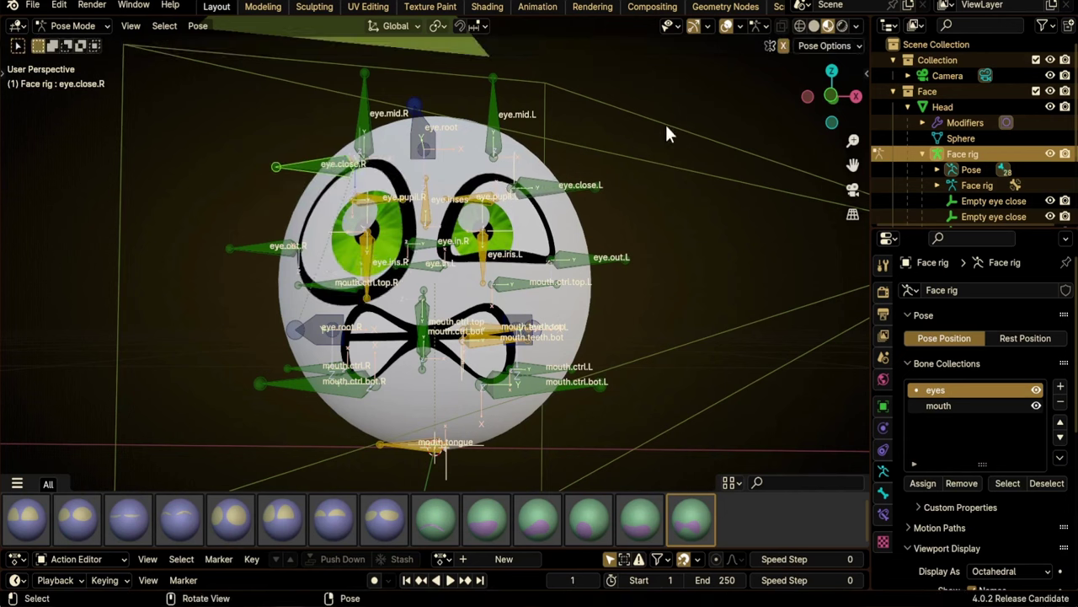
# - Move the mouth.ctrl.L bone slightly up and outward to reshape that corner of the mouth
pyautogui.click(554, 376)
pyautogui.press('g')
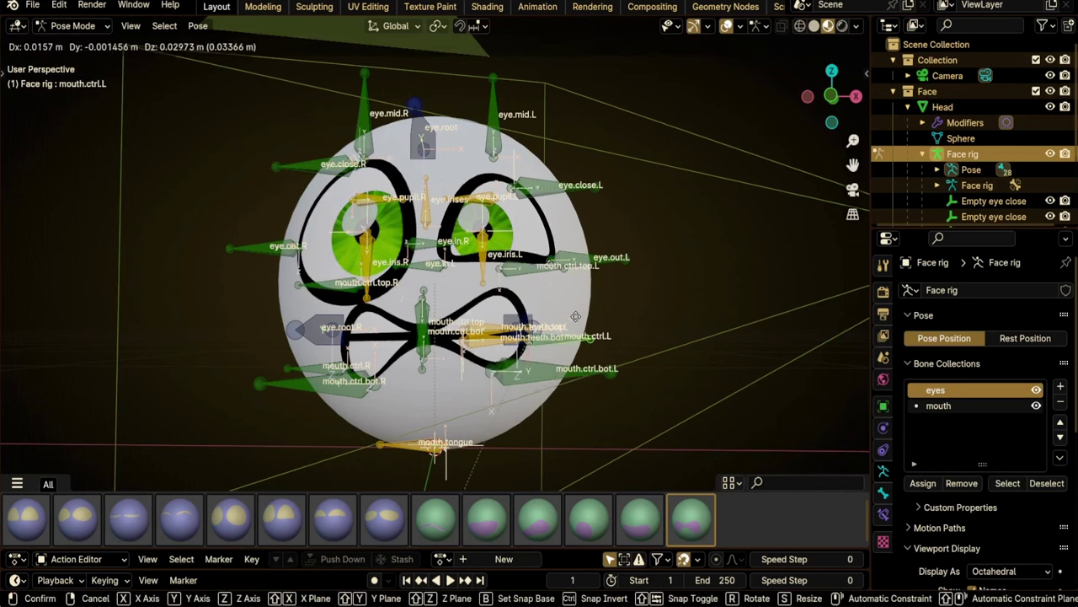
pyautogui.click(488, 339)
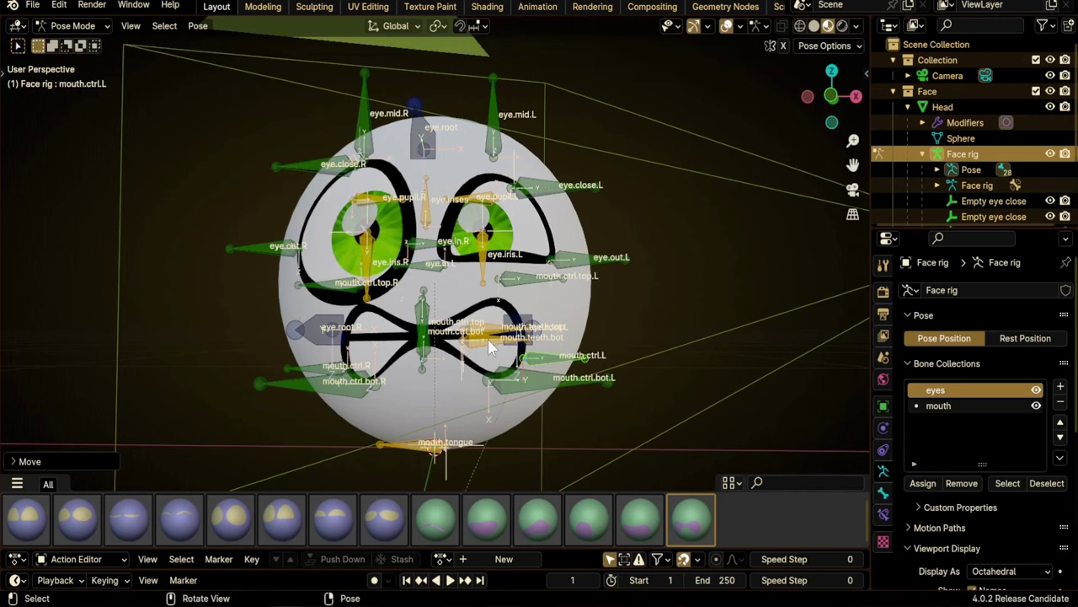
# - Tilt the mouth.teeth.top and mouth.teeth.bot bones together and reposition them inside the mouth
pyautogui.click(488, 338)
pyautogui.keyDown('shift'); pyautogui.click(489, 334); pyautogui.keyUp('shift')
pyautogui.press('r')
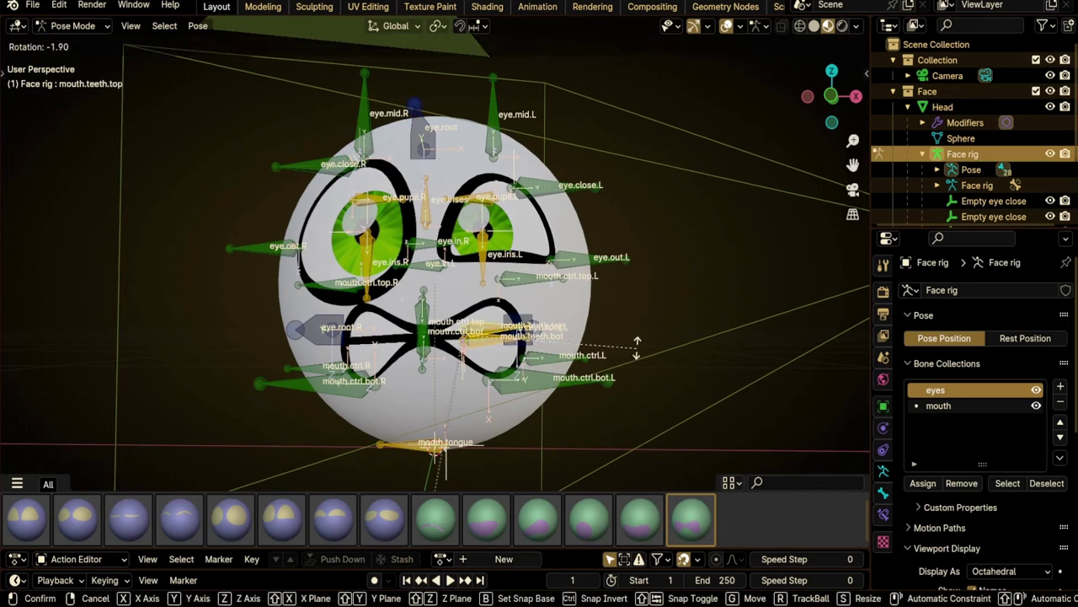
pyautogui.click(633, 310)
pyautogui.press('g')
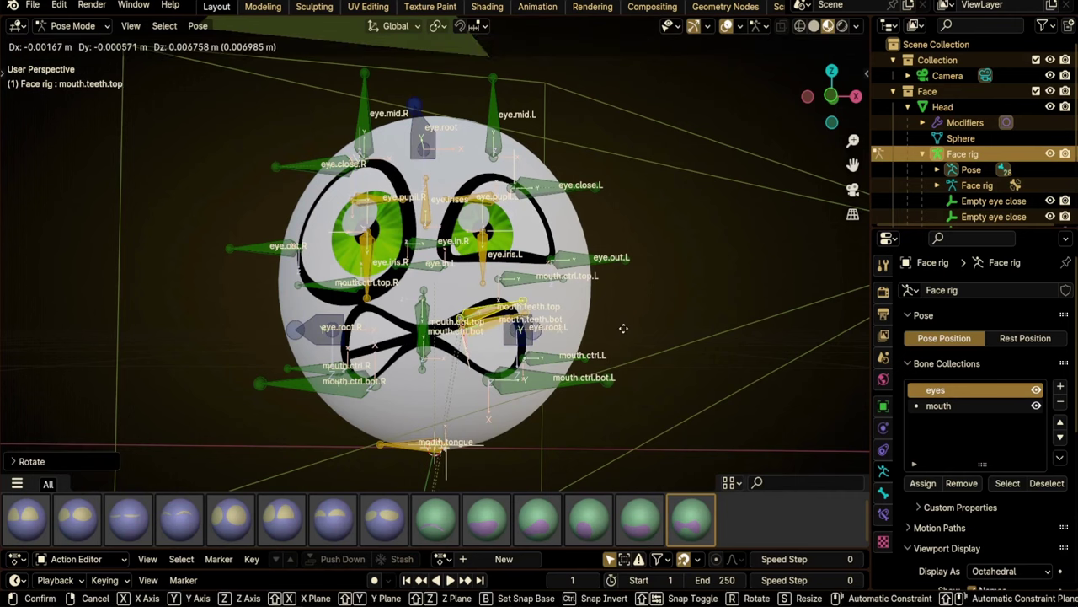
pyautogui.click(573, 318)
# - Raise the mouth.ctrl.top.L bone to lift the upper lip on that side
pyautogui.click(522, 278)
pyautogui.press('g')
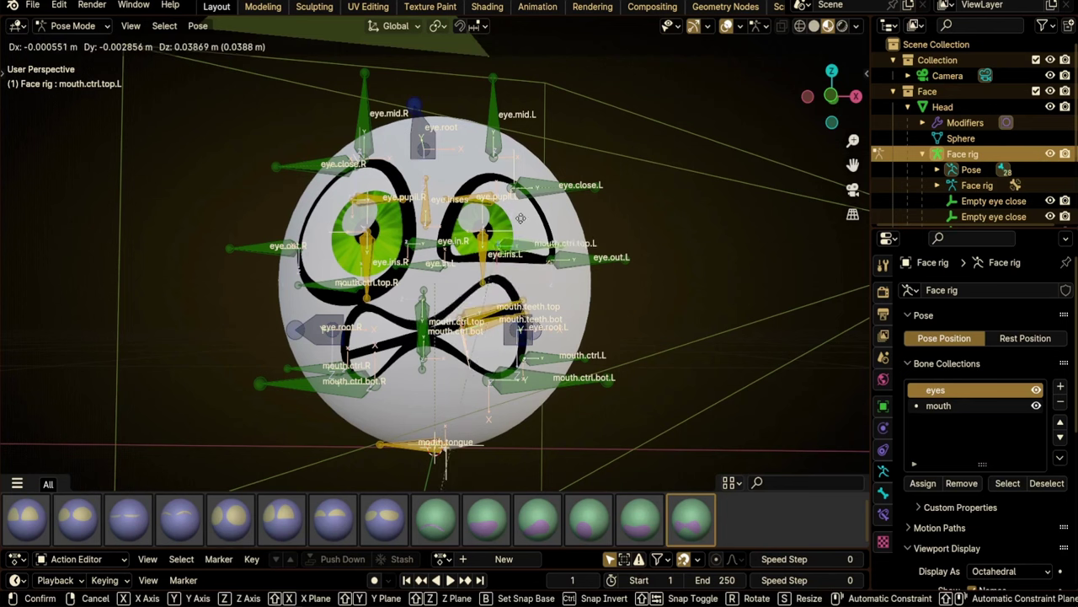
pyautogui.click(511, 216)
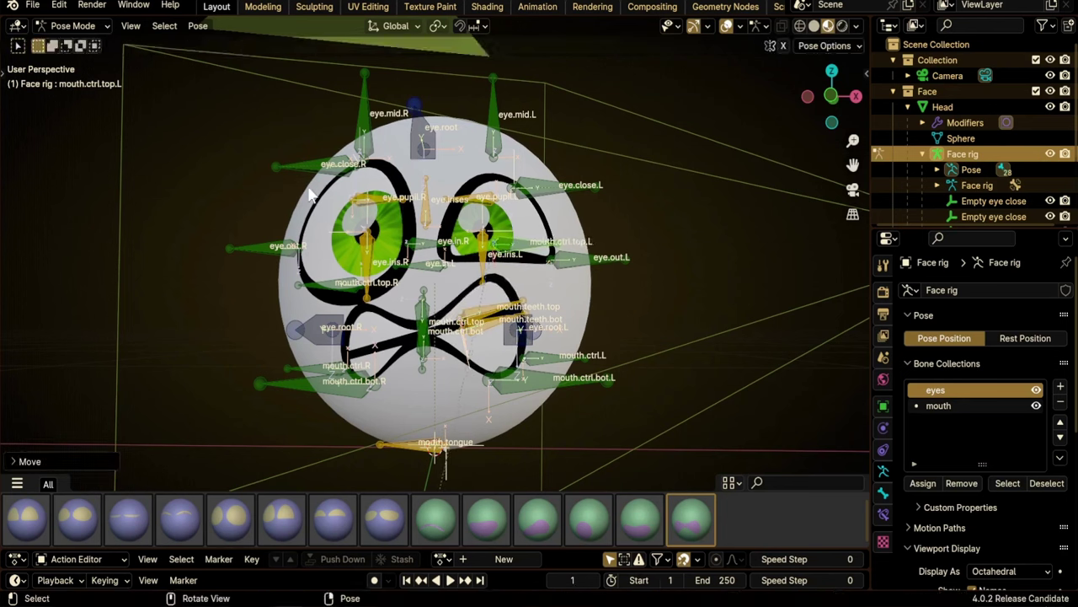
# - Lower the eye.close.R and eye.close.L bones to partly close both upper eyelids
pyautogui.click(312, 168)
pyautogui.press('g')
pyautogui.click(317, 204)
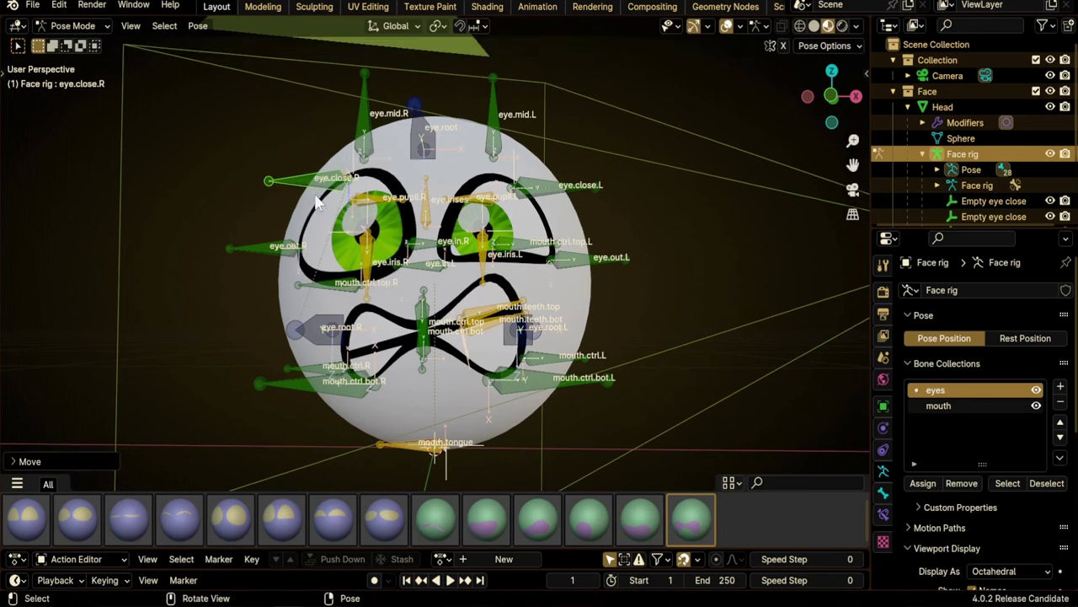
pyautogui.click(561, 204)
pyautogui.press('g')
pyautogui.click(555, 223)
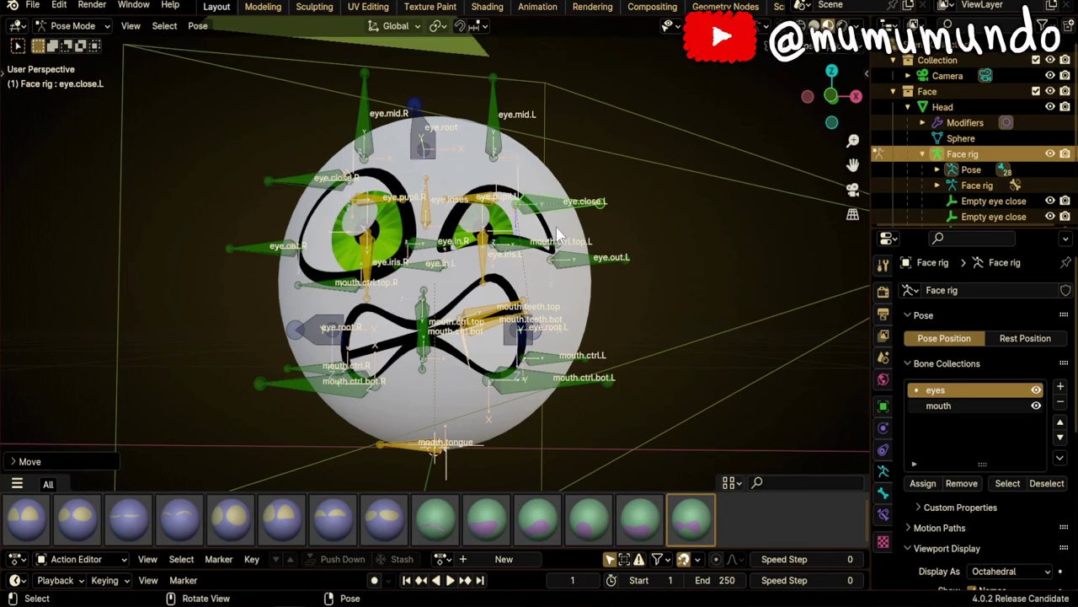
# - Hide the viewport overlays and examine the posed face without its bones
pyautogui.hotkey('shift', 'alt', 'z')
pyautogui.moveTo(616, 250); pyautogui.dragTo(489, 316, button='middle')
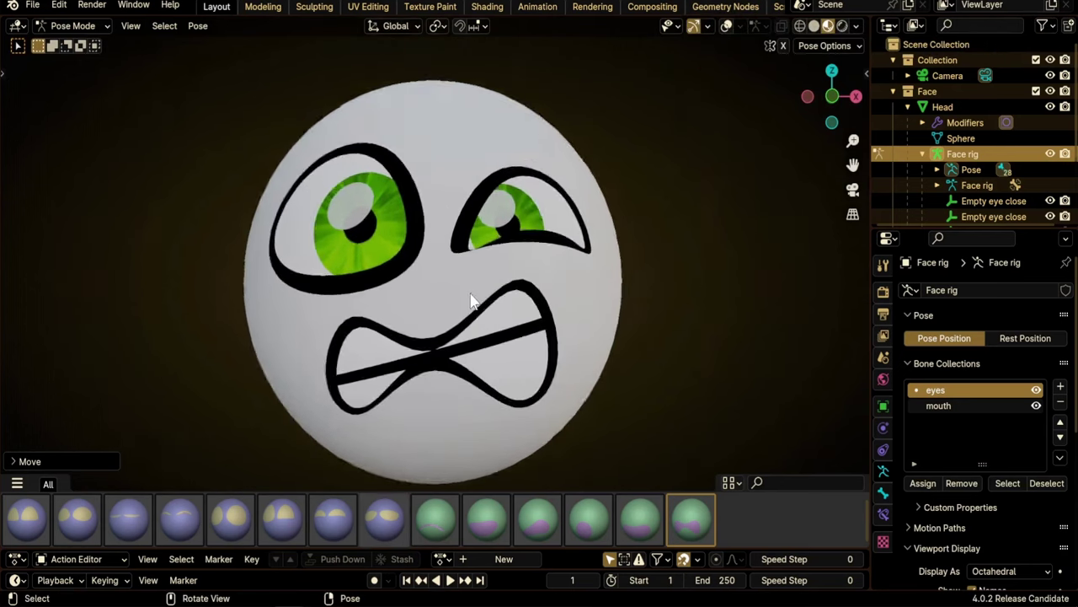
pyautogui.scroll(-1, 471, 297)
pyautogui.scroll(3, 472, 298)
pyautogui.scroll(-1, 473, 303)
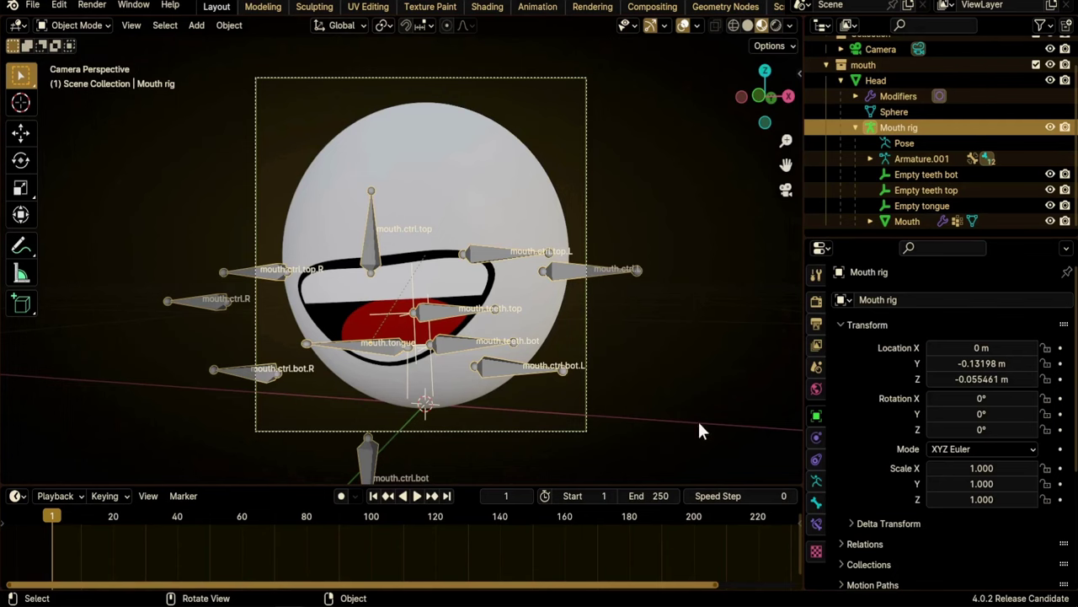
# - Select the Mouth rig's Layer 1 bone collection and enter Pose Mode with the selection tool active
pyautogui.click(816, 480)
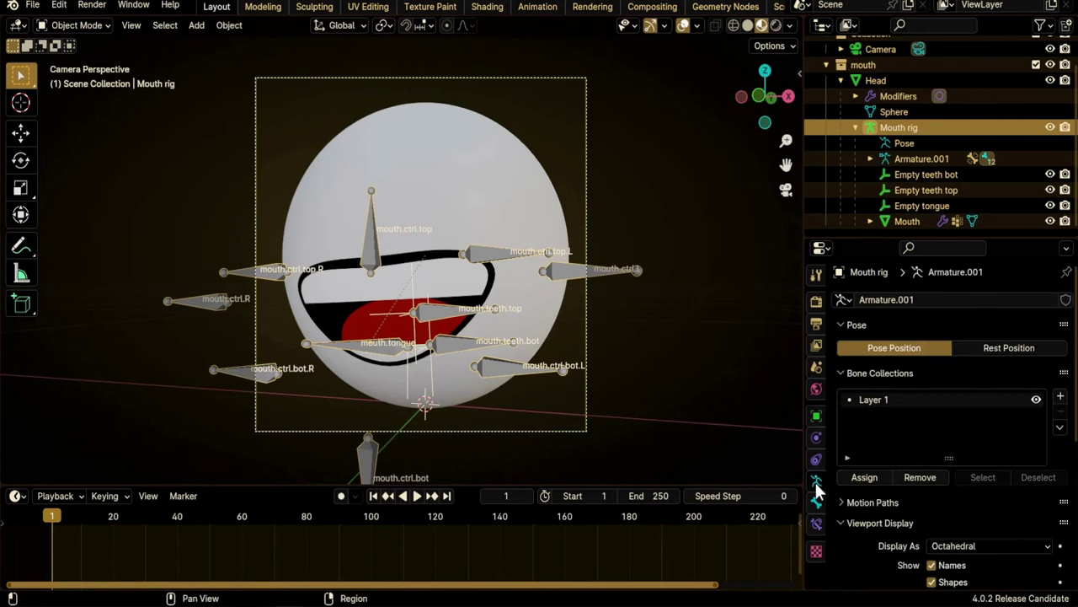
pyautogui.click(892, 400)
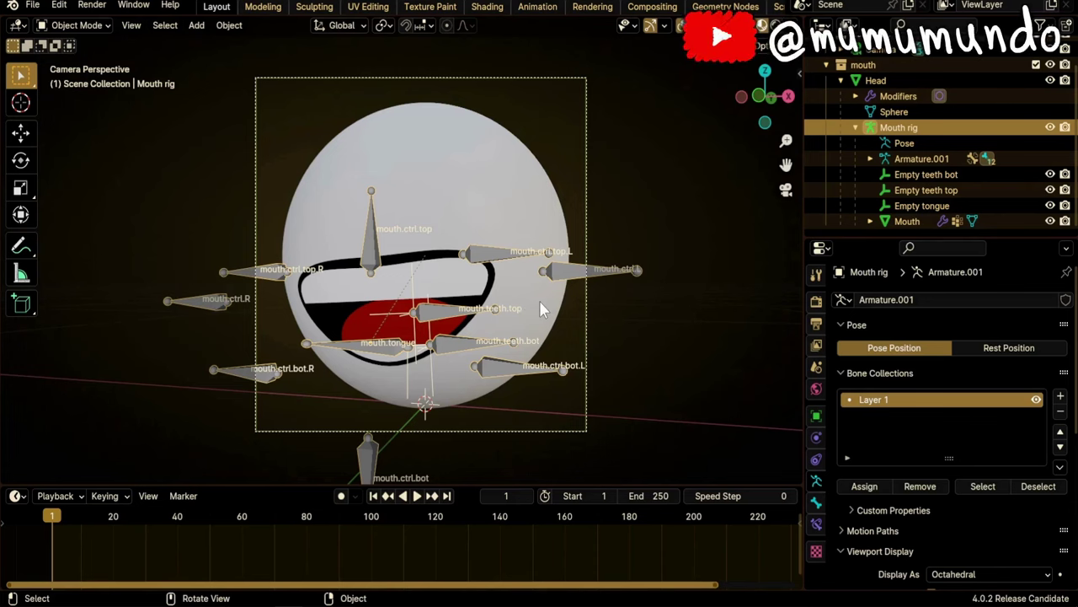
pyautogui.hotkey('ctrl', 'Tab')
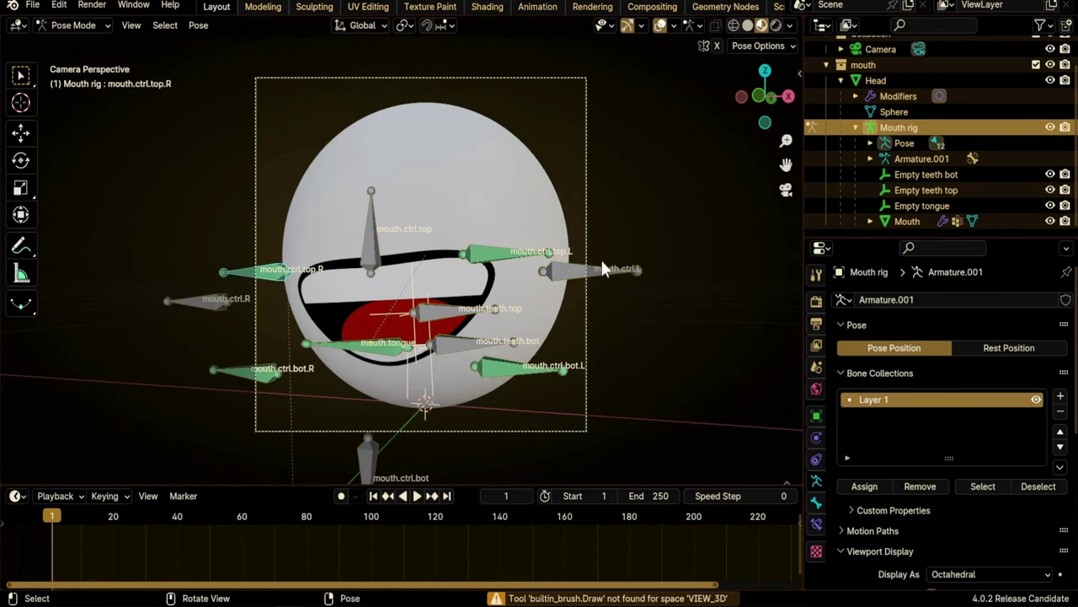
pyautogui.click(21, 79)
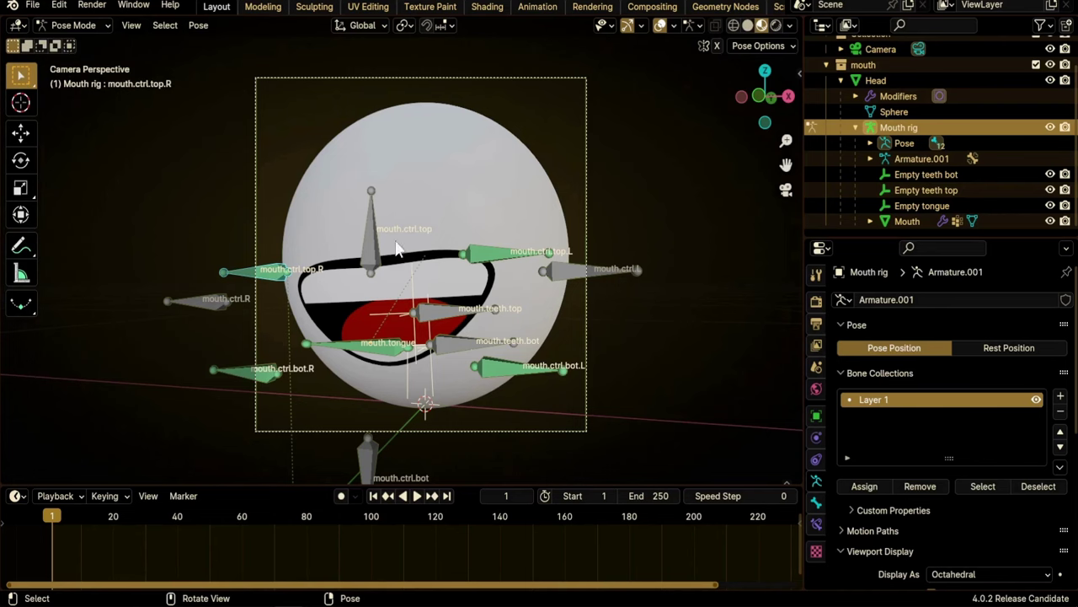
# - Move all bones of the Mouth rig to a new bone collection named Mouth and delete the Layer 1 collection
pyautogui.click(368, 256)
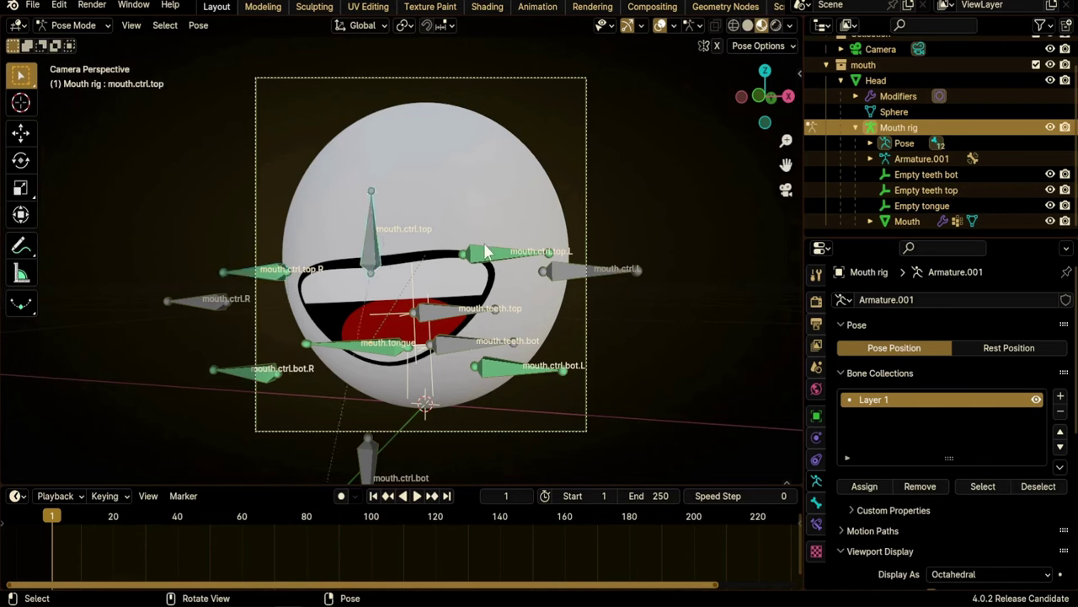
pyautogui.press('a')
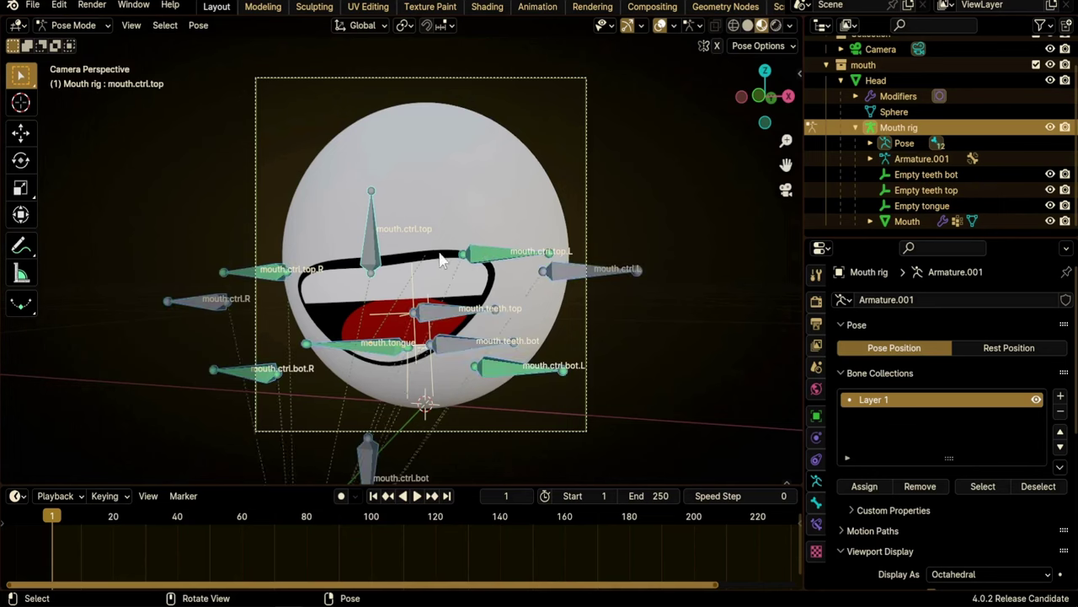
pyautogui.press('m')
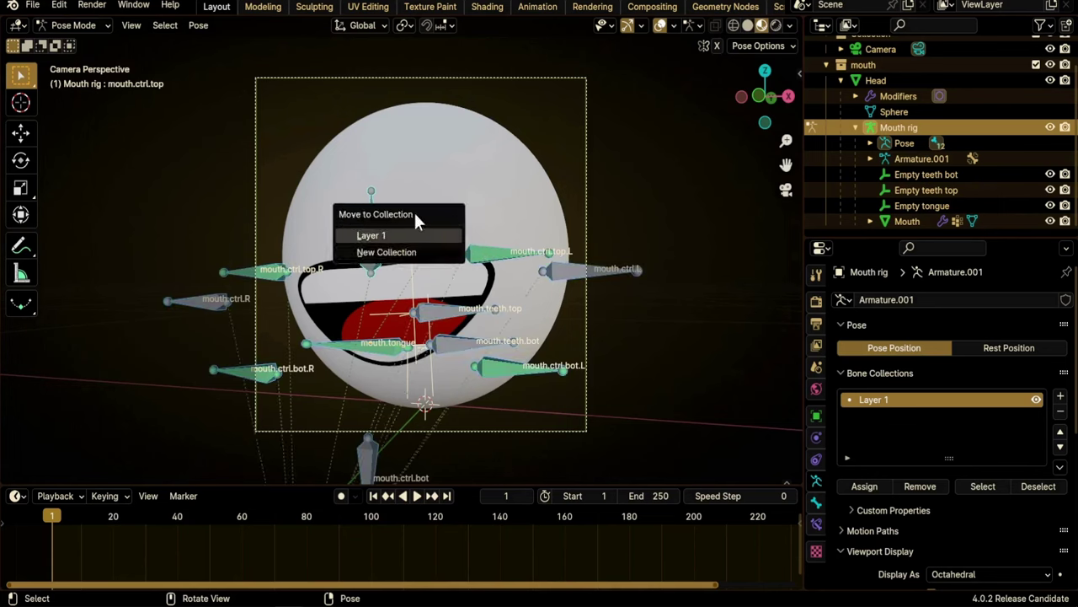
pyautogui.click(386, 252)
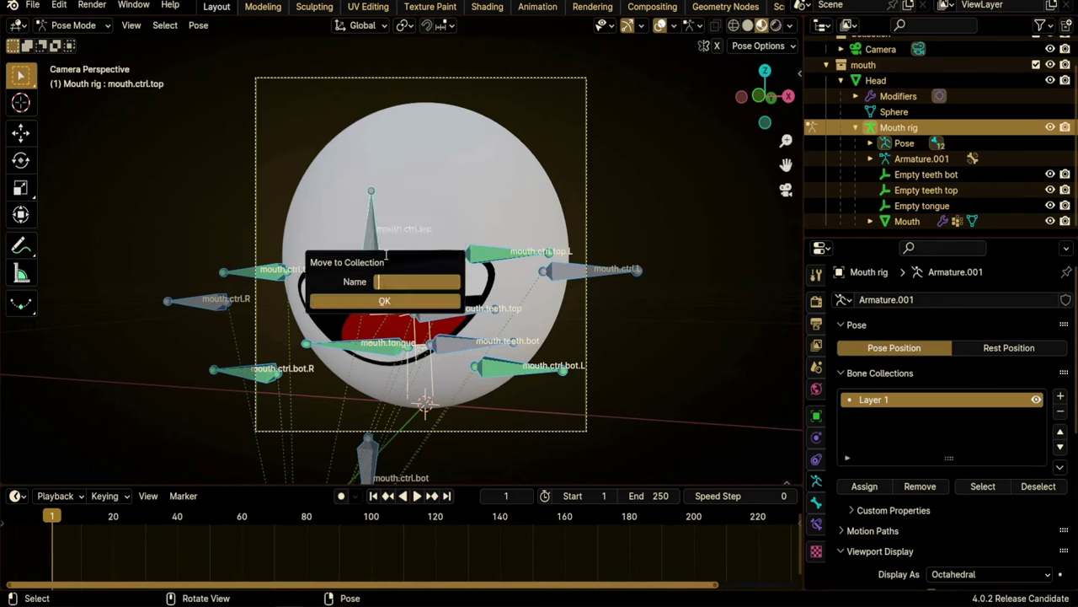
pyautogui.write('Mouth')
pyautogui.press('Return')
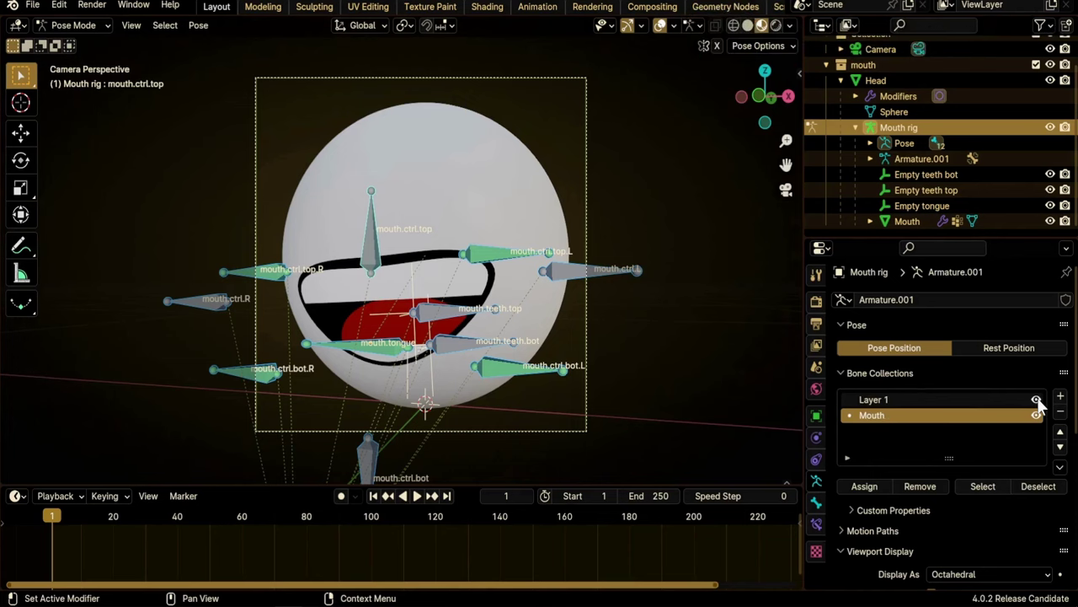
pyautogui.click(895, 399)
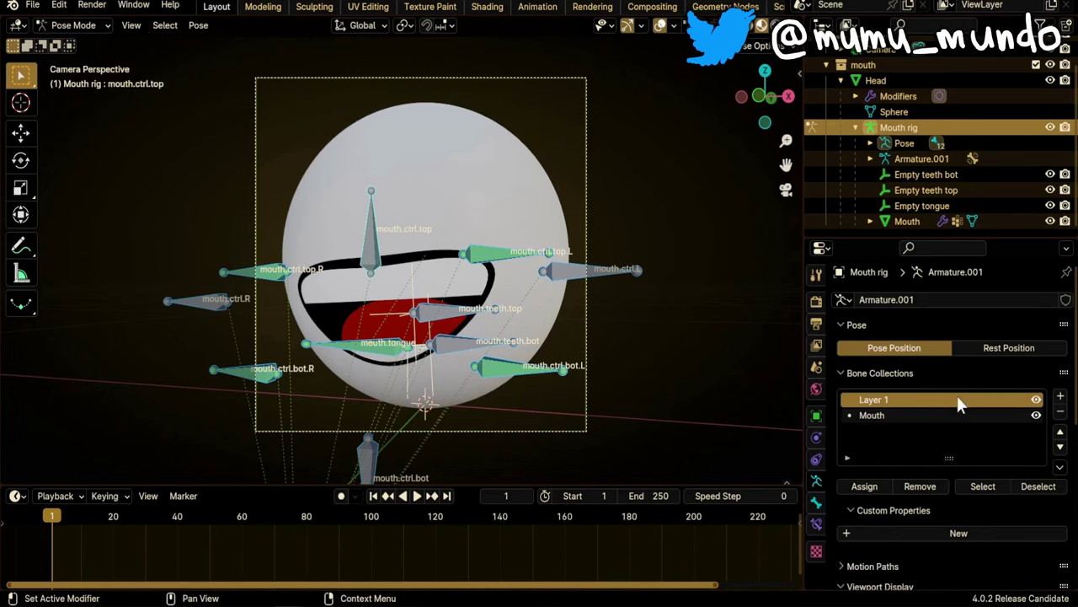
pyautogui.click(1061, 412)
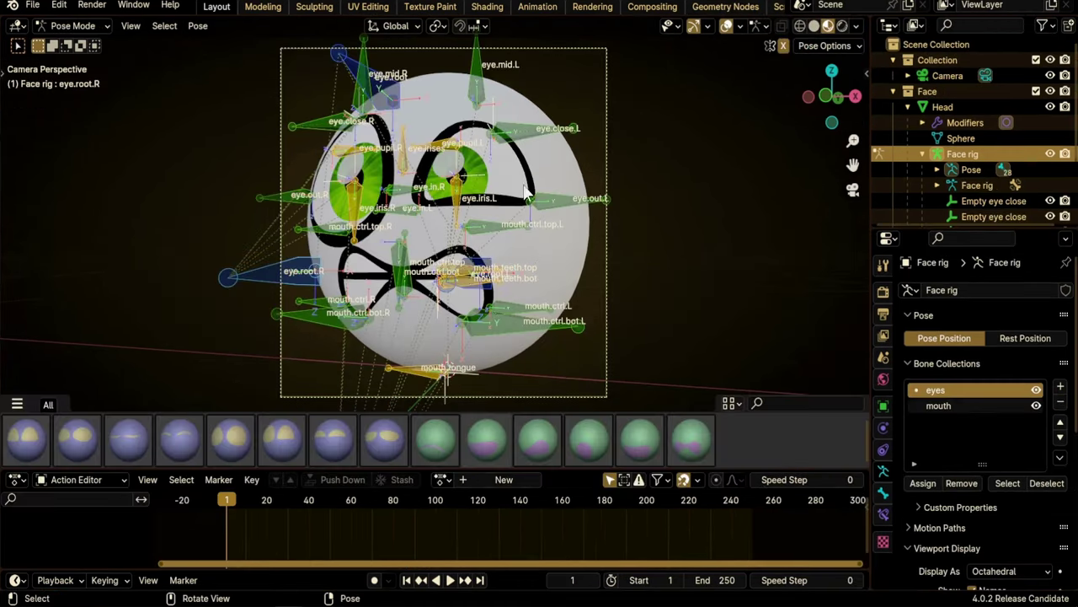
# - Toggle the visibility of the eyes and mouth bone collections in the finished Face rig
pyautogui.click(1037, 391)
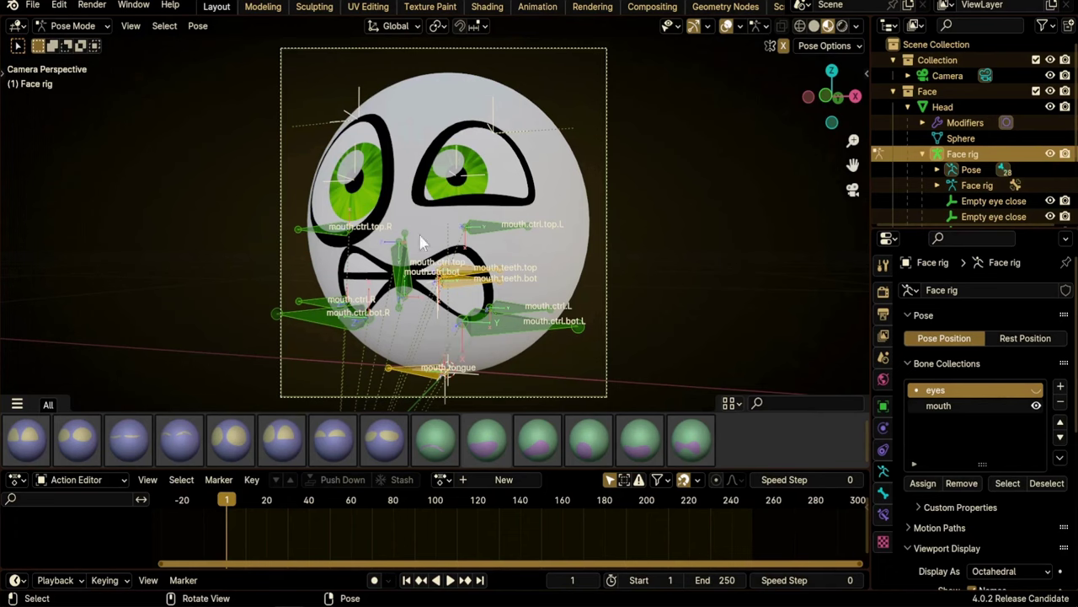
pyautogui.click(1037, 391)
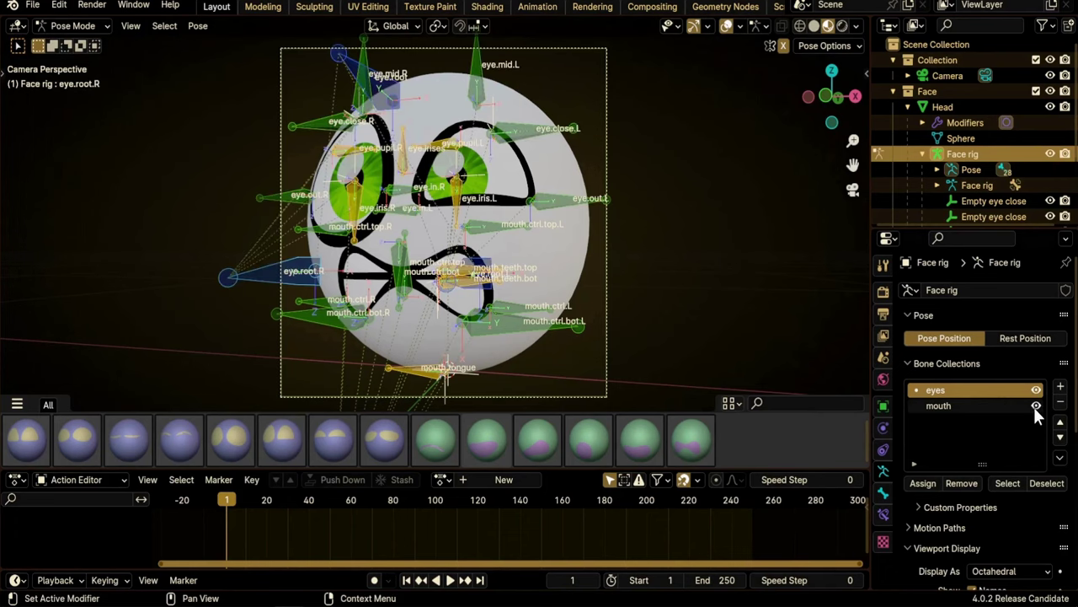
pyautogui.click(1036, 406)
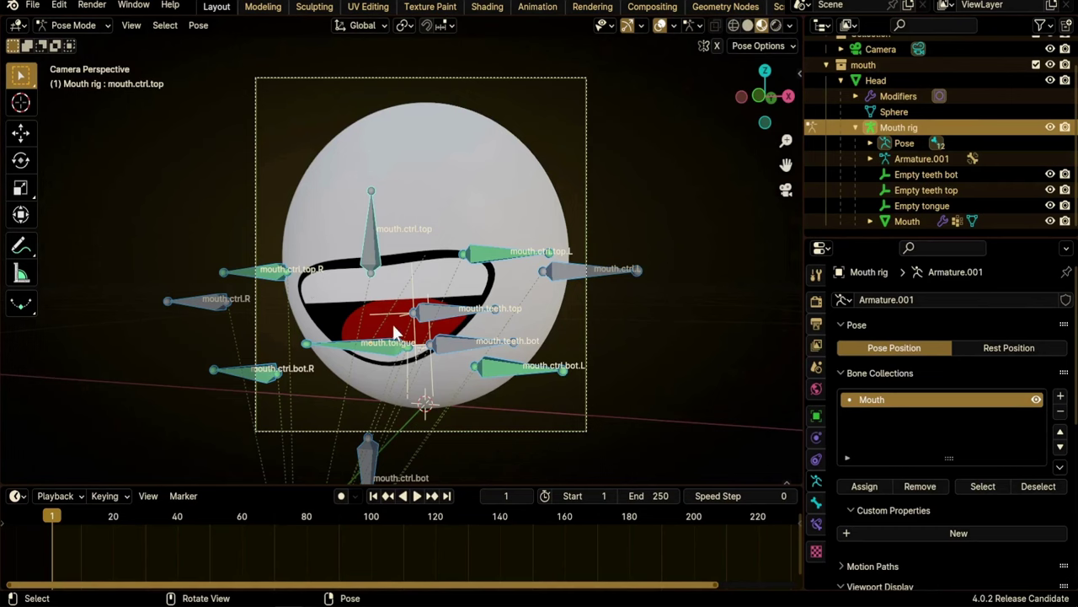
# - Select the mouth.tongue, mouth.teeth.bot and mouth.teeth.top bones and open the bone's Viewport Display settings
pyautogui.scroll(-3, 430, 396)
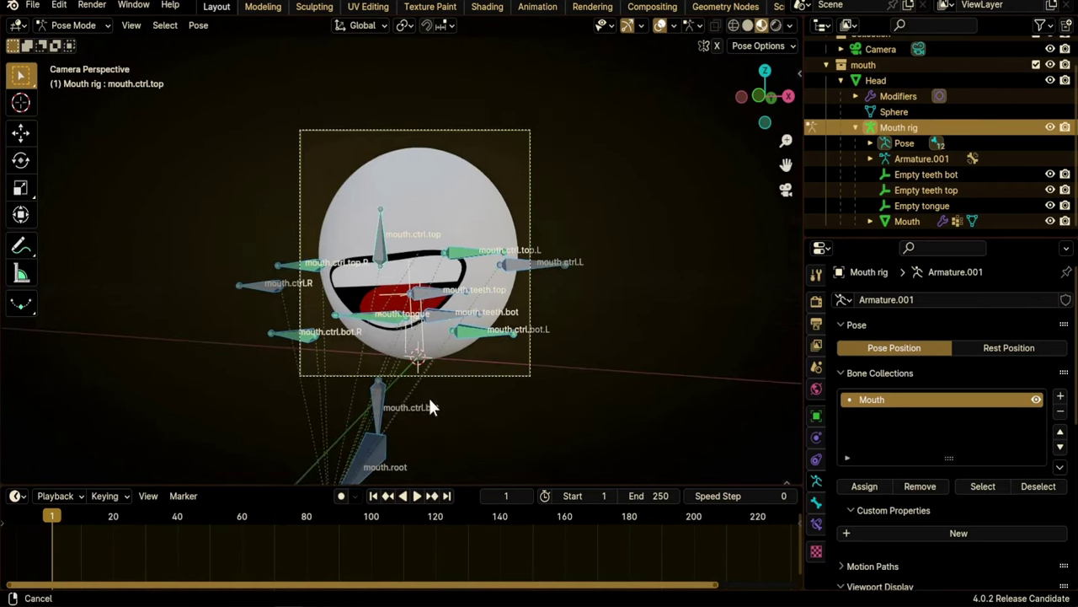
pyautogui.scroll(5, 361, 413)
pyautogui.click(402, 329)
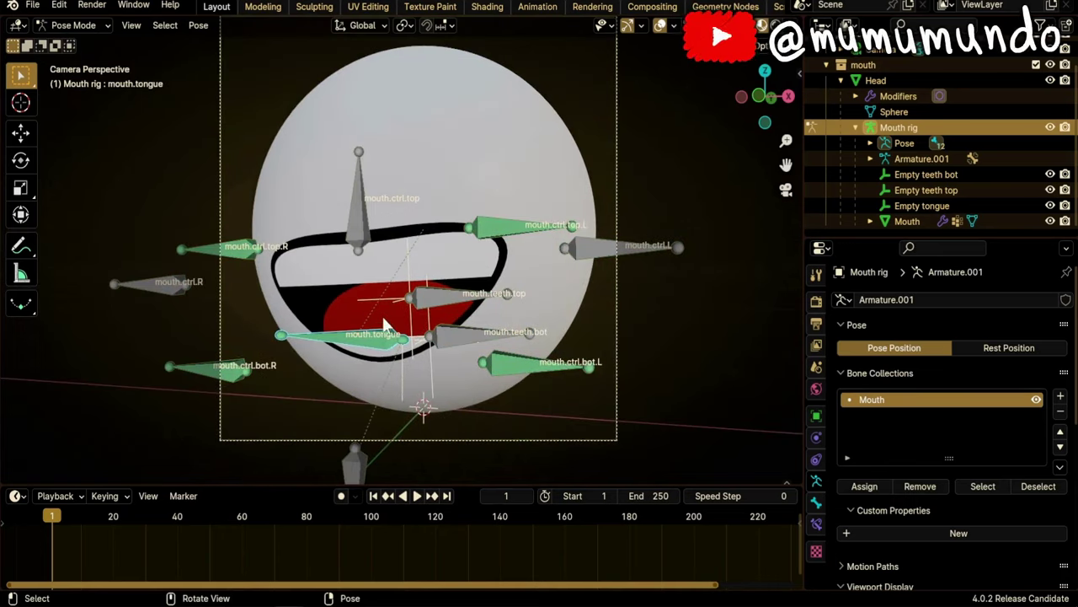
pyautogui.keyDown('shift'); pyautogui.click(457, 335); pyautogui.keyUp('shift')
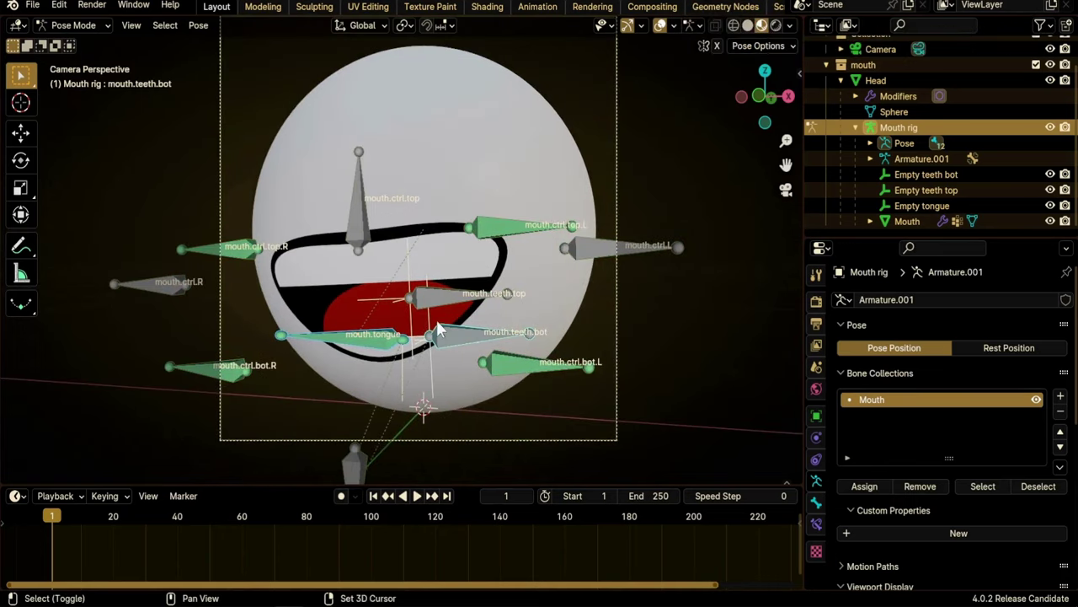
pyautogui.keyDown('shift'); pyautogui.click(443, 308); pyautogui.keyUp('shift')
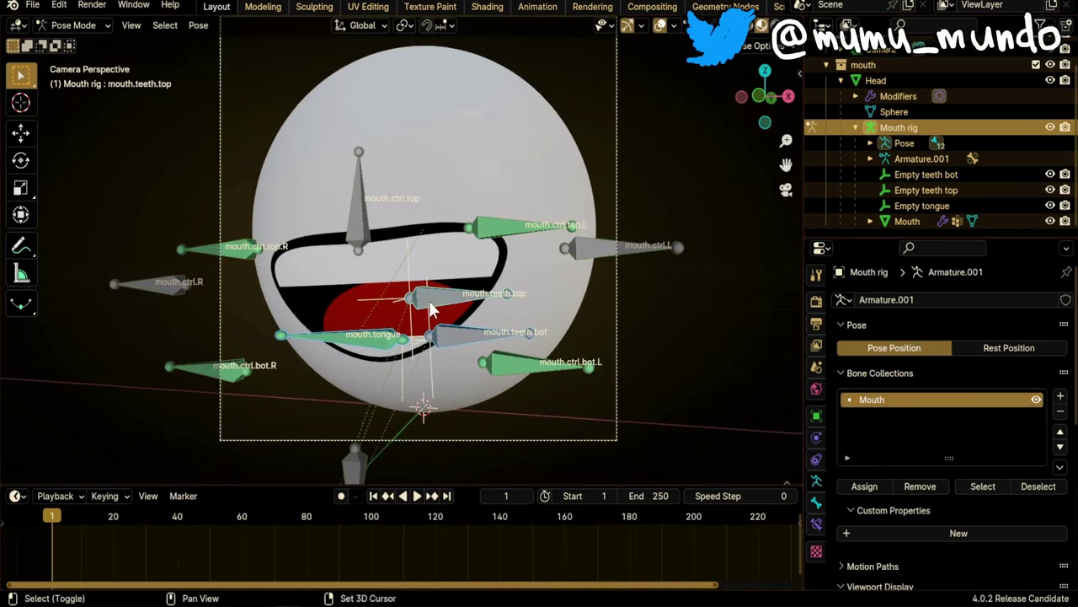
pyautogui.click(816, 502)
pyautogui.scroll(-4, 869, 432)
pyautogui.scroll(-3, 871, 429)
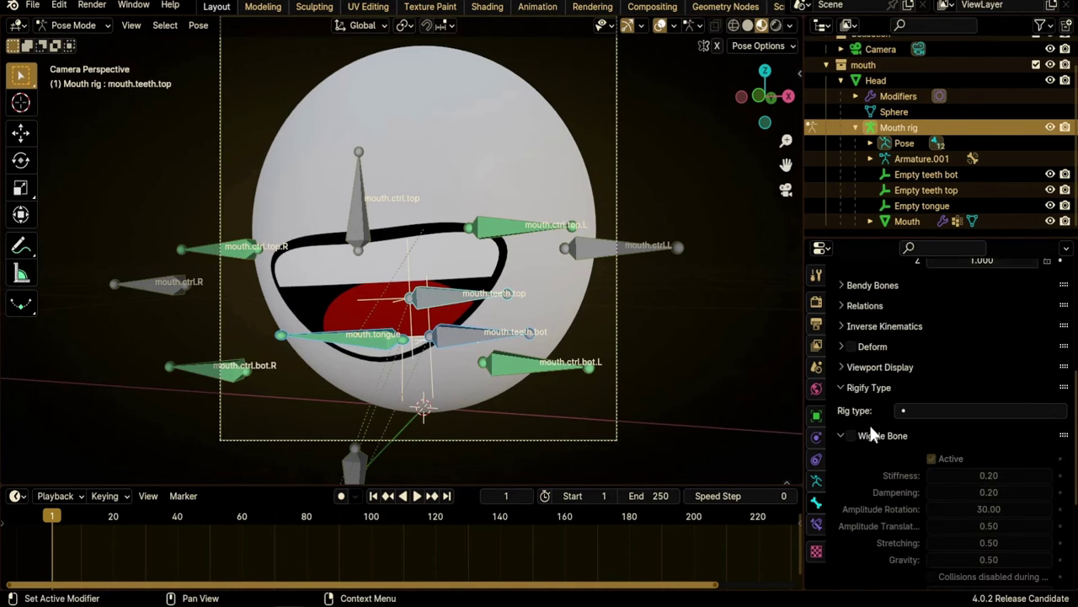
pyautogui.click(841, 367)
pyautogui.scroll(-2, 892, 341)
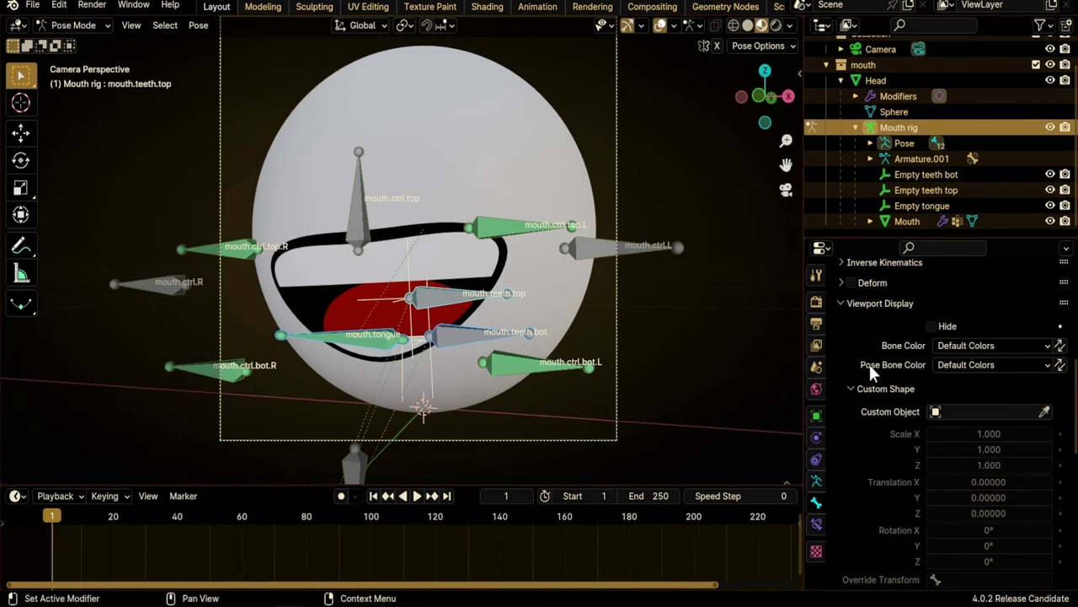
# - Set the Bone Color of all selected tongue and teeth bones to 09 - Theme Color Set
pyautogui.click(959, 342)
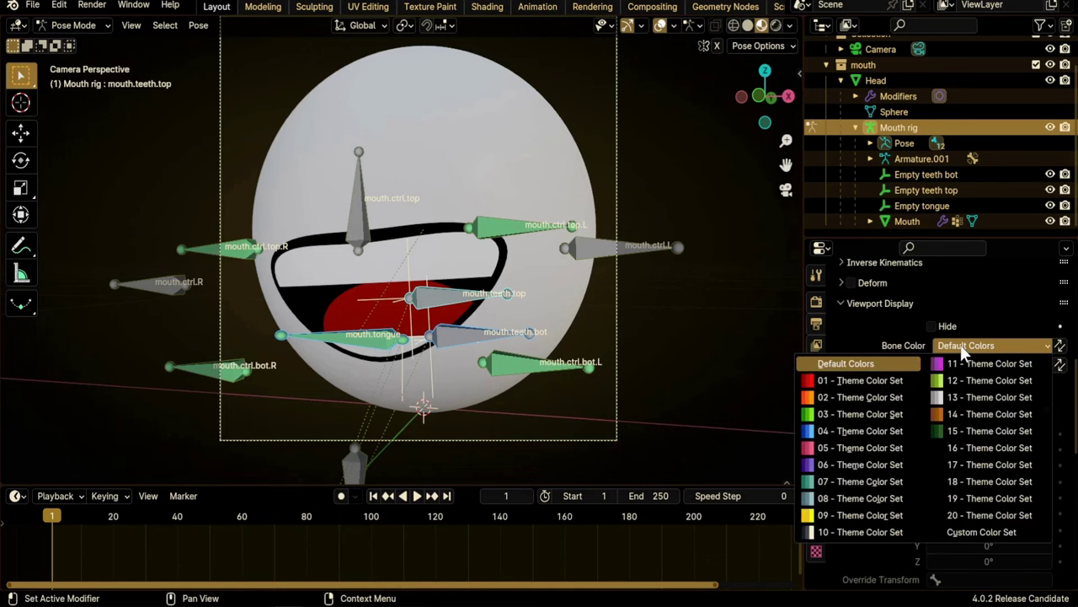
pyautogui.click(856, 516)
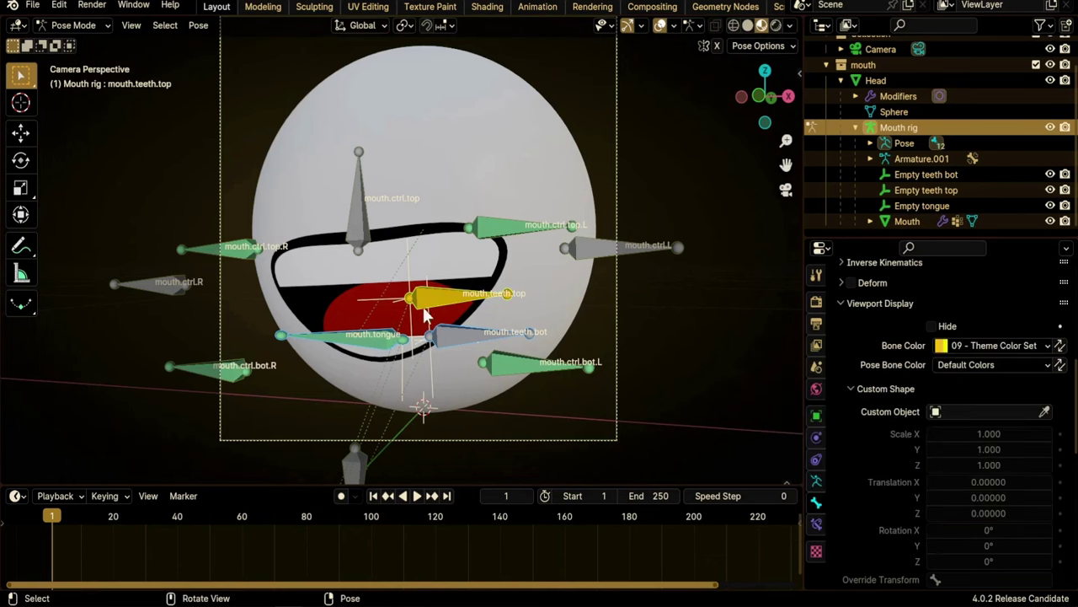
pyautogui.click(972, 342)
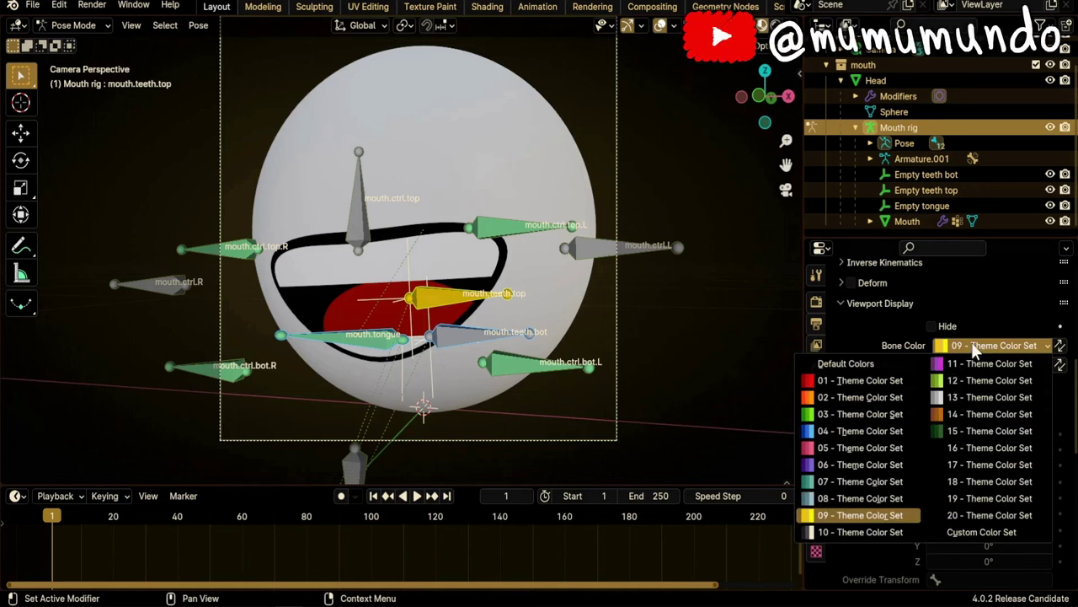
pyautogui.keyDown('alt'); pyautogui.click(850, 515); pyautogui.keyUp('alt')
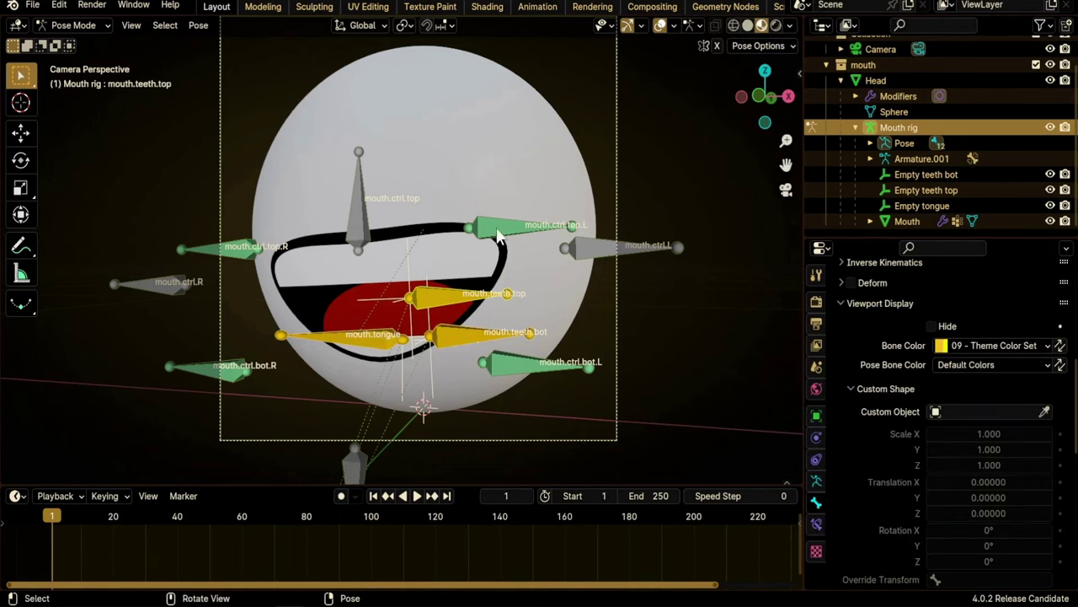
# - Invert the bone selection, make mouth.root the active bone, and set the Bone Color of all selected bones to 03 - Theme Color Set
pyautogui.click(166, 26)
pyautogui.click(175, 78)
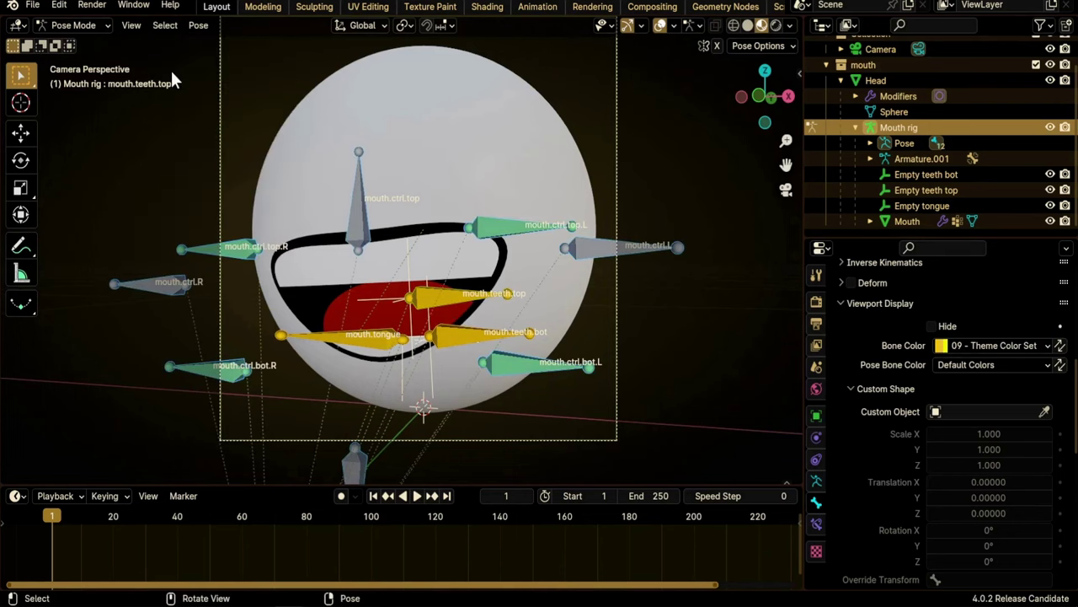
pyautogui.scroll(-3, 549, 349)
pyautogui.keyDown('shift'); pyautogui.moveTo(450, 394); pyautogui.dragTo(489, 318, button='middle'); pyautogui.keyUp('shift')
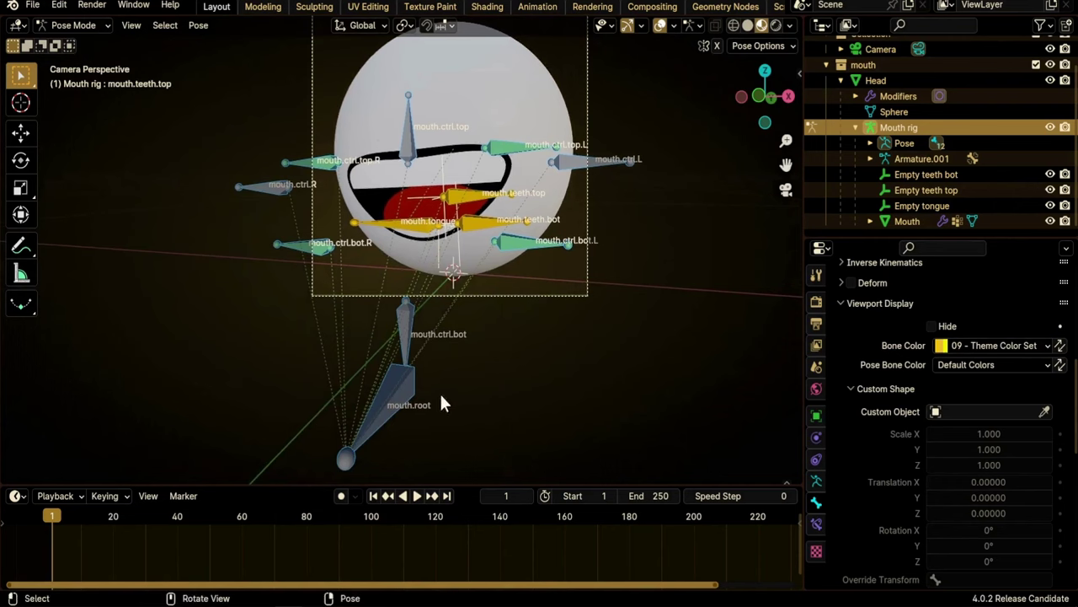
pyautogui.keyDown('shift'); pyautogui.click(397, 401); pyautogui.keyUp('shift')
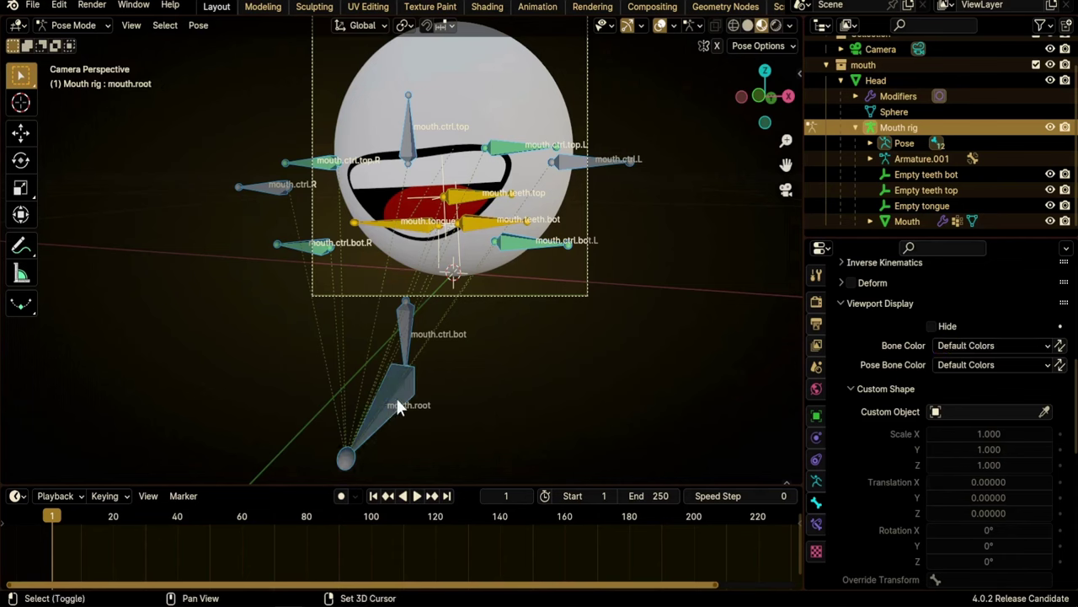
pyautogui.scroll(3, 431, 330)
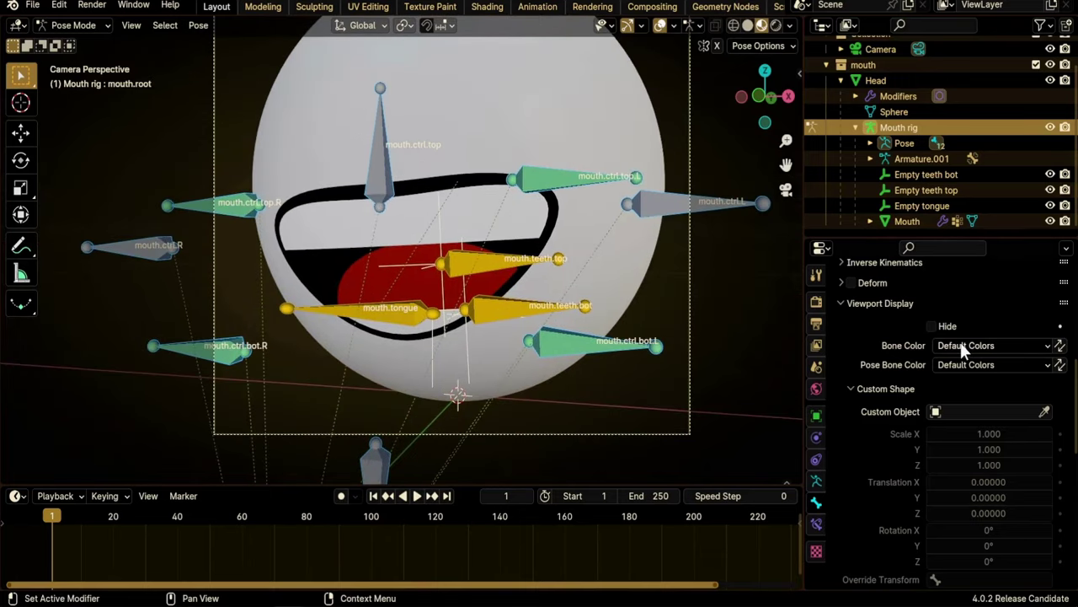
pyautogui.click(959, 342)
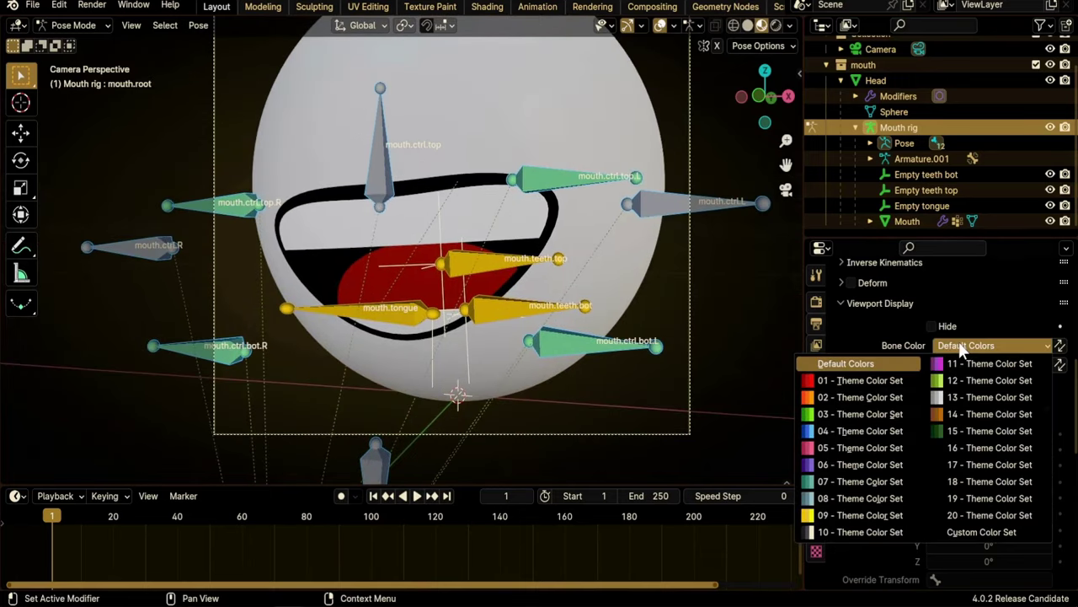
pyautogui.click(846, 417)
# - Set only the mouth.root bone's color to 04 - Theme Color Set
pyautogui.scroll(-4, 448, 382)
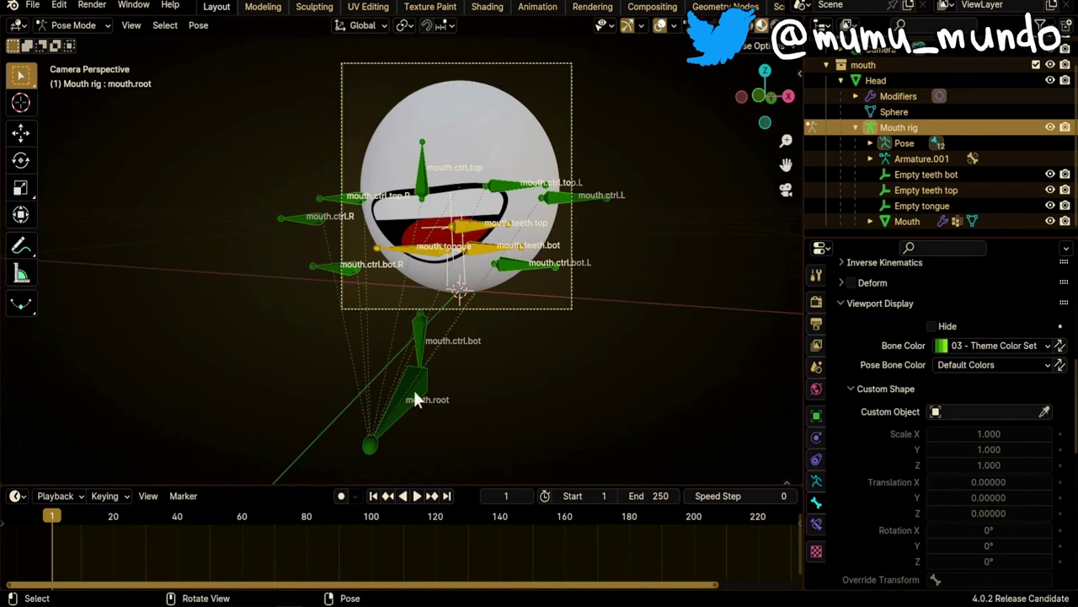
pyautogui.click(959, 344)
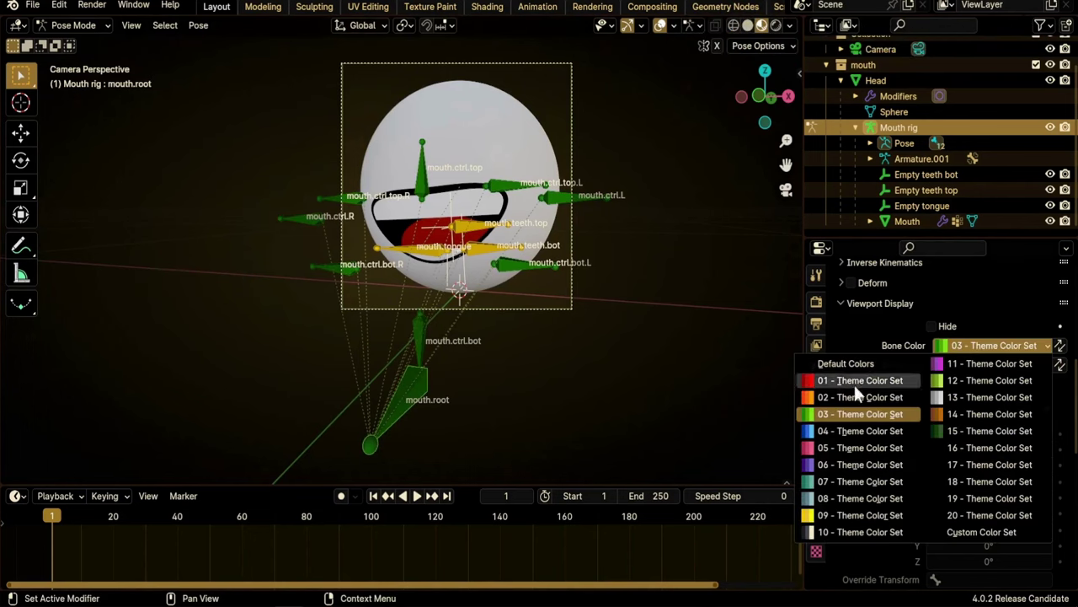
pyautogui.click(832, 430)
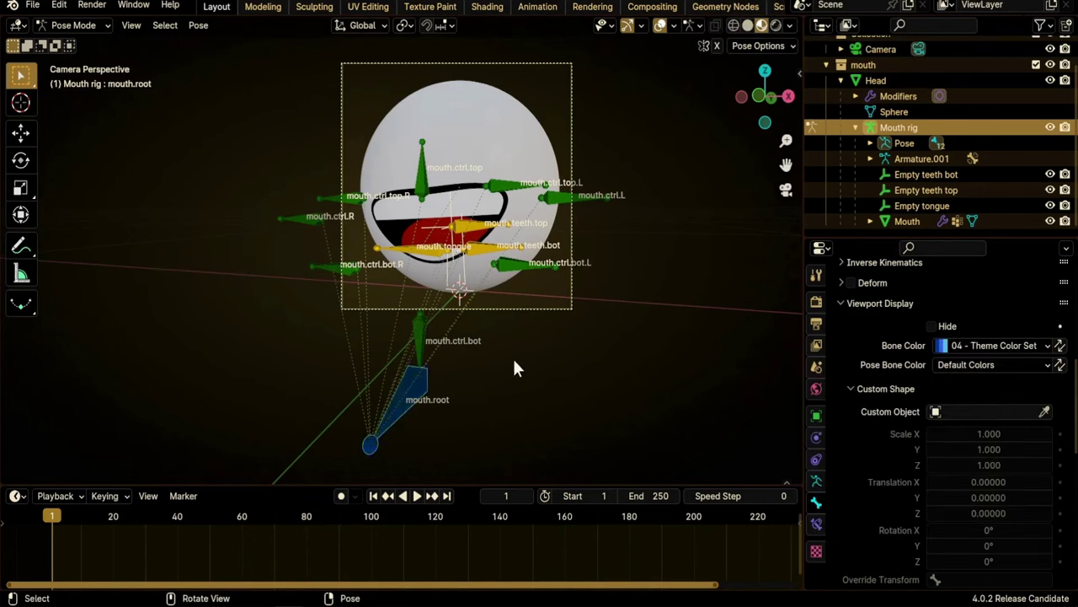
# - Select all bones that share the color of mouth.ctrl.top using Select Grouped
pyautogui.scroll(3, 515, 369)
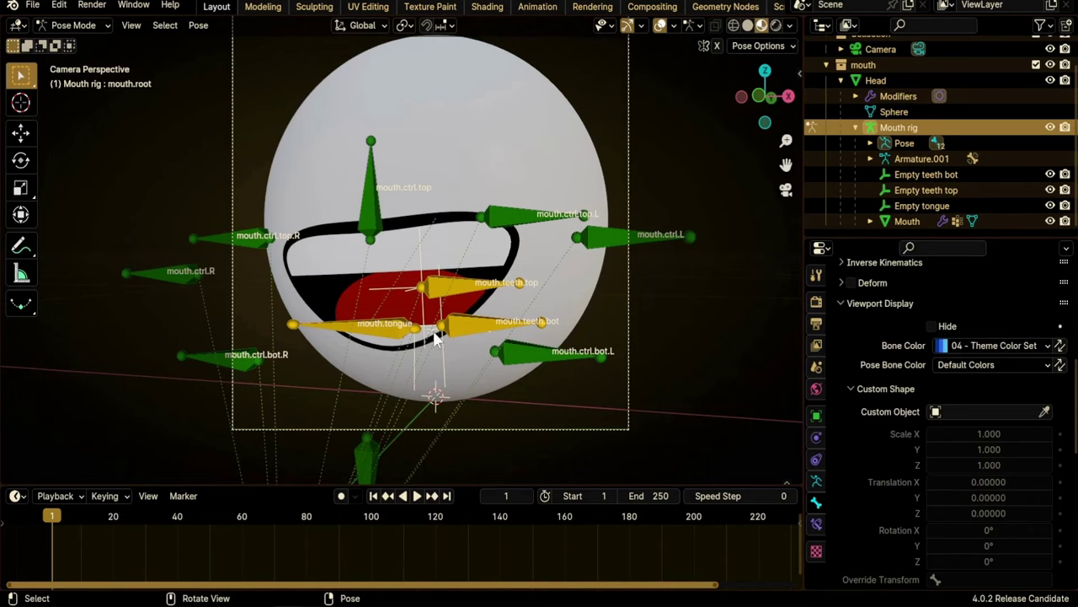
pyautogui.scroll(-2, 435, 339)
pyautogui.scroll(4, 424, 304)
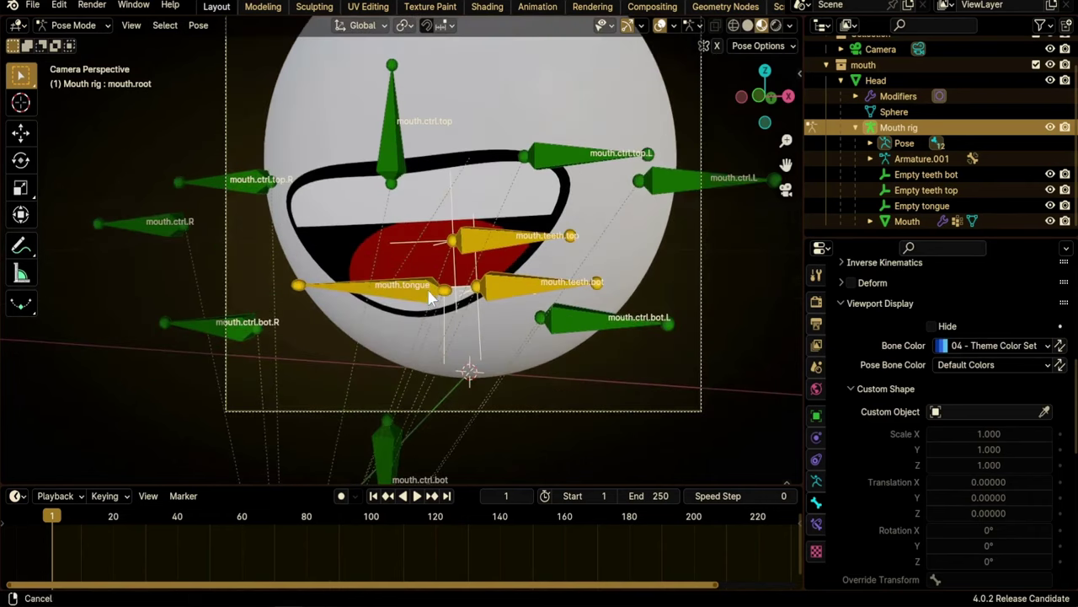
pyautogui.keyDown('shift'); pyautogui.moveTo(430, 296); pyautogui.dragTo(409, 366, button='middle'); pyautogui.keyUp('shift')
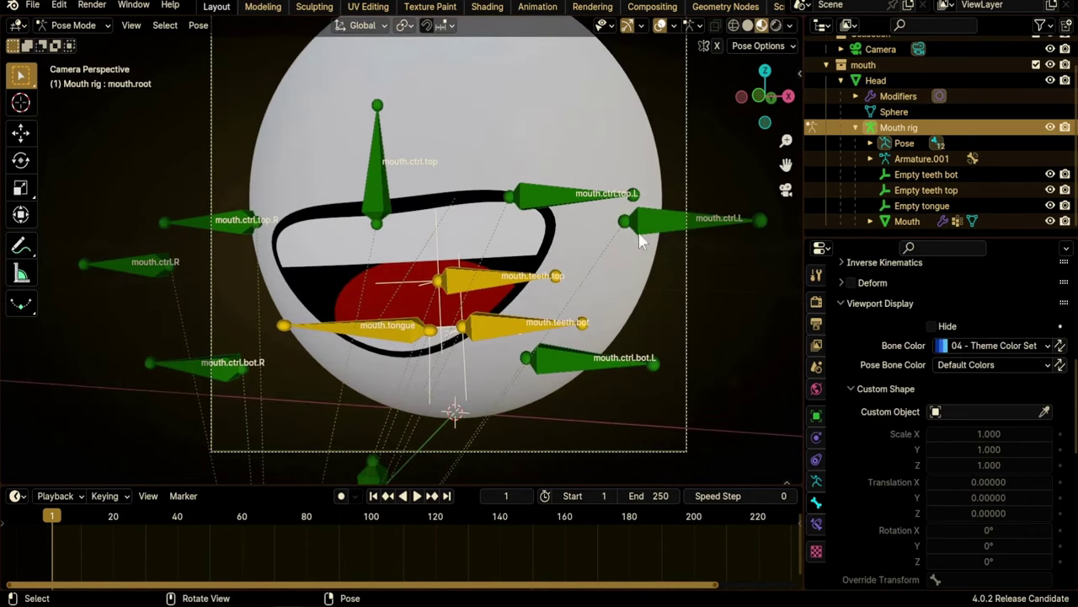
pyautogui.scroll(-1, 489, 241)
pyautogui.click(384, 214)
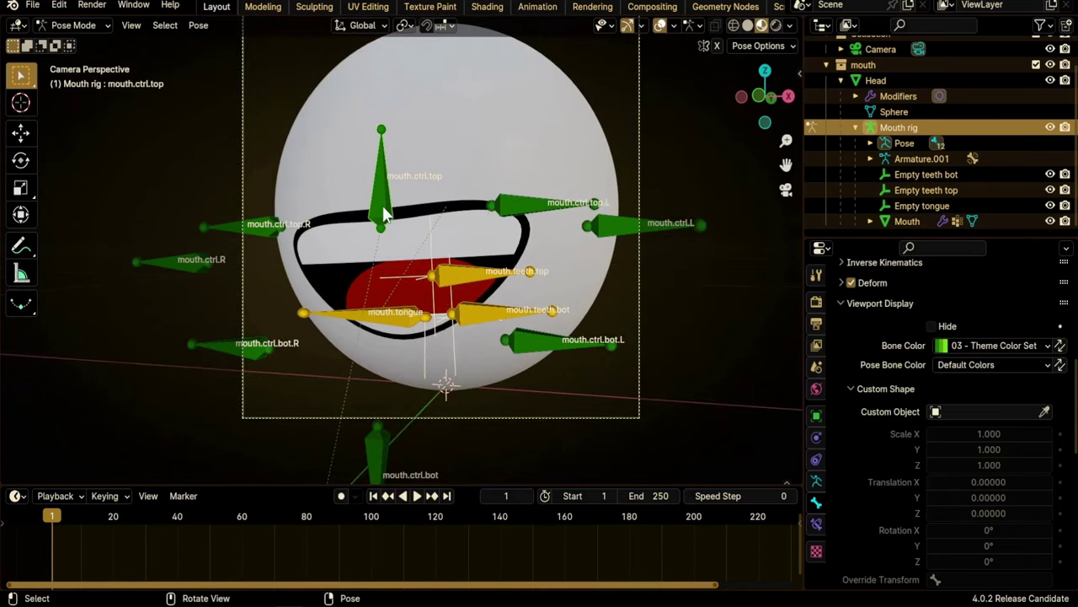
pyautogui.press('shift')
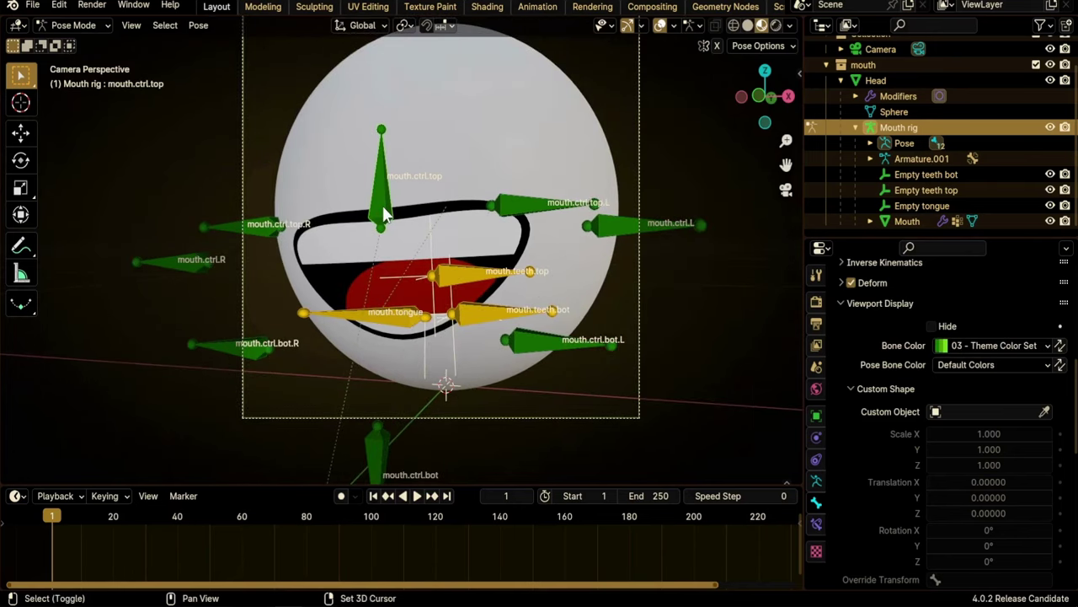
pyautogui.hotkey('shift', 'g')
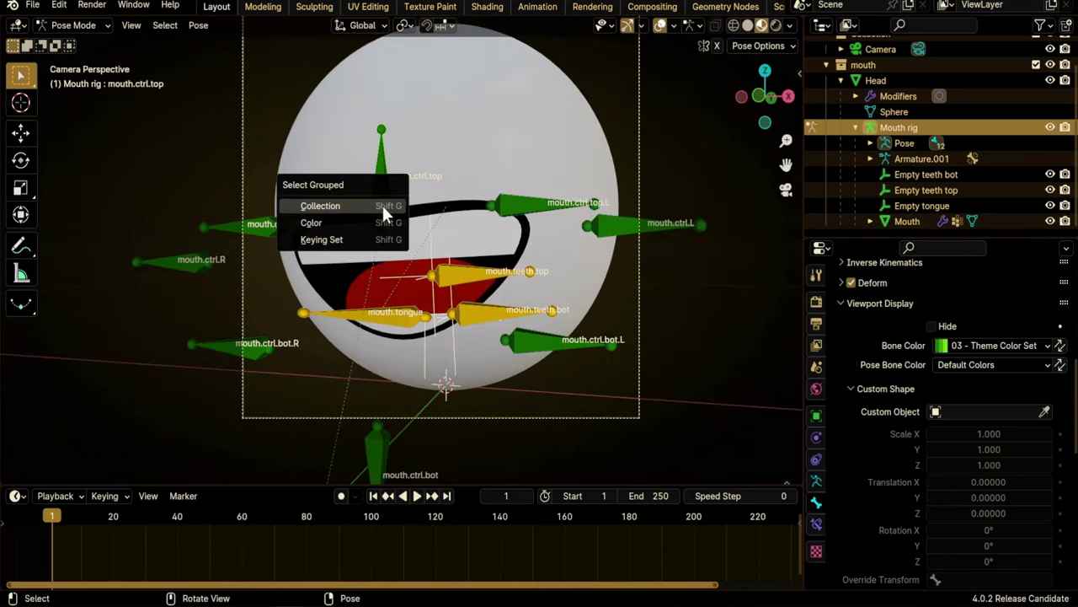
pyautogui.click(318, 221)
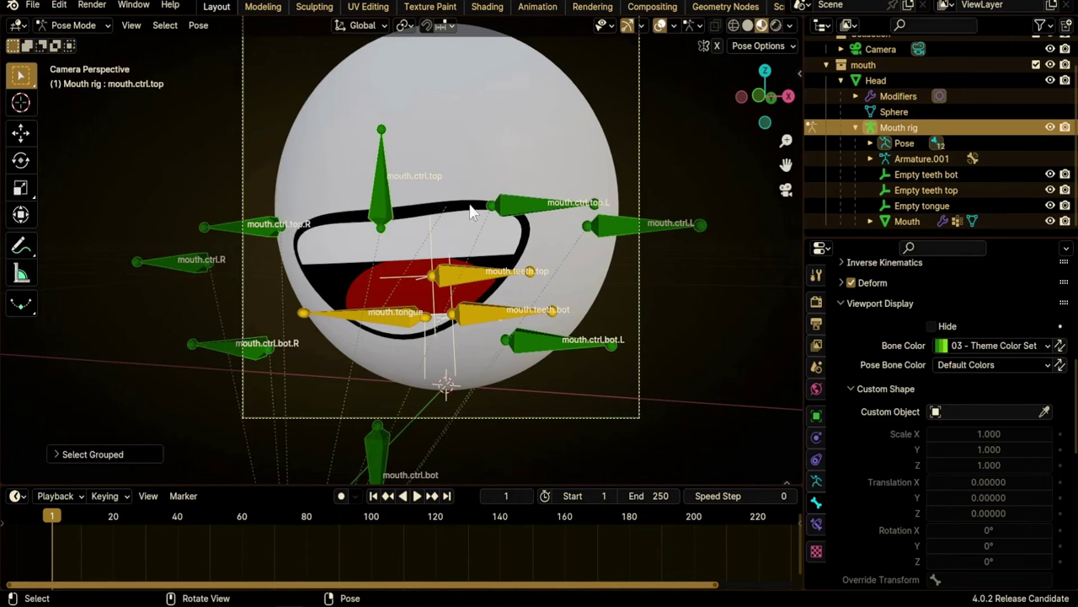
# - Try Select Grouped by color from the mouth.teeth.top bone and from the mouth.ctrl.bot.L bone
pyautogui.click(456, 280)
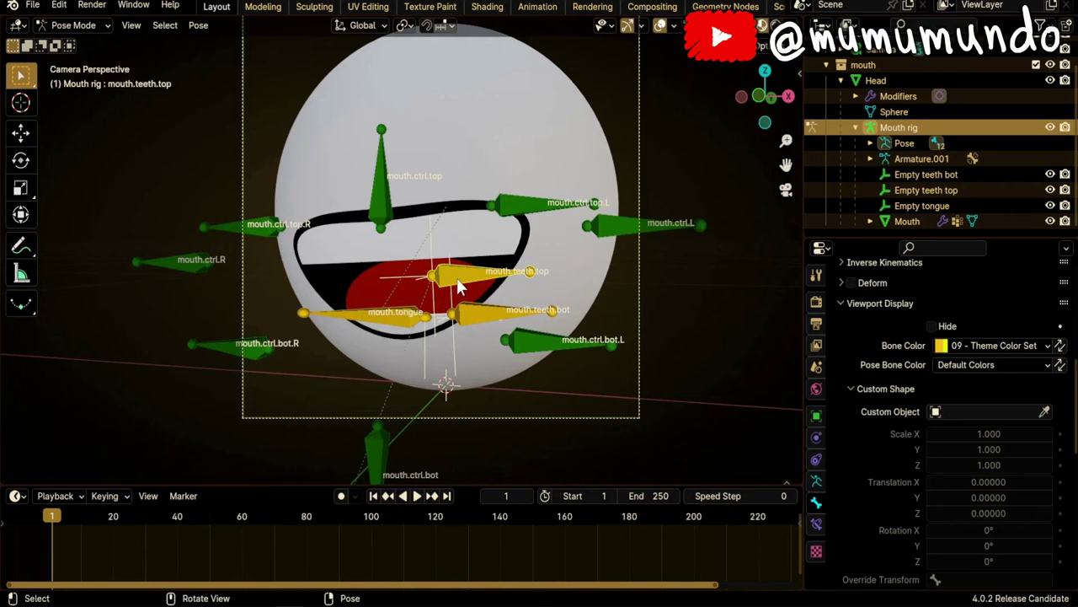
pyautogui.hotkey('shift', 'g')
pyautogui.click(446, 275)
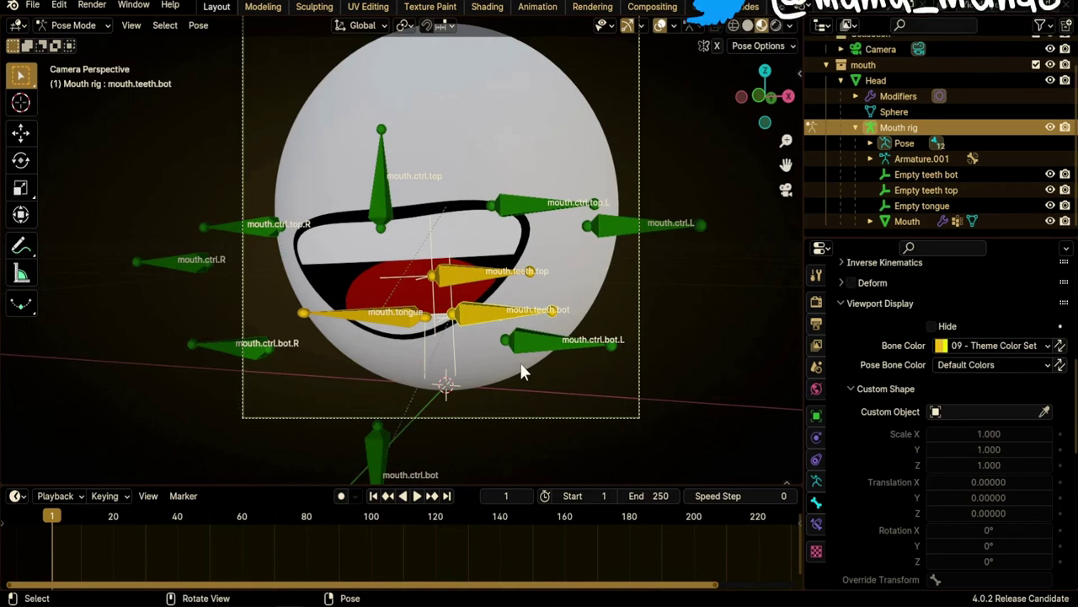
pyautogui.click(531, 350)
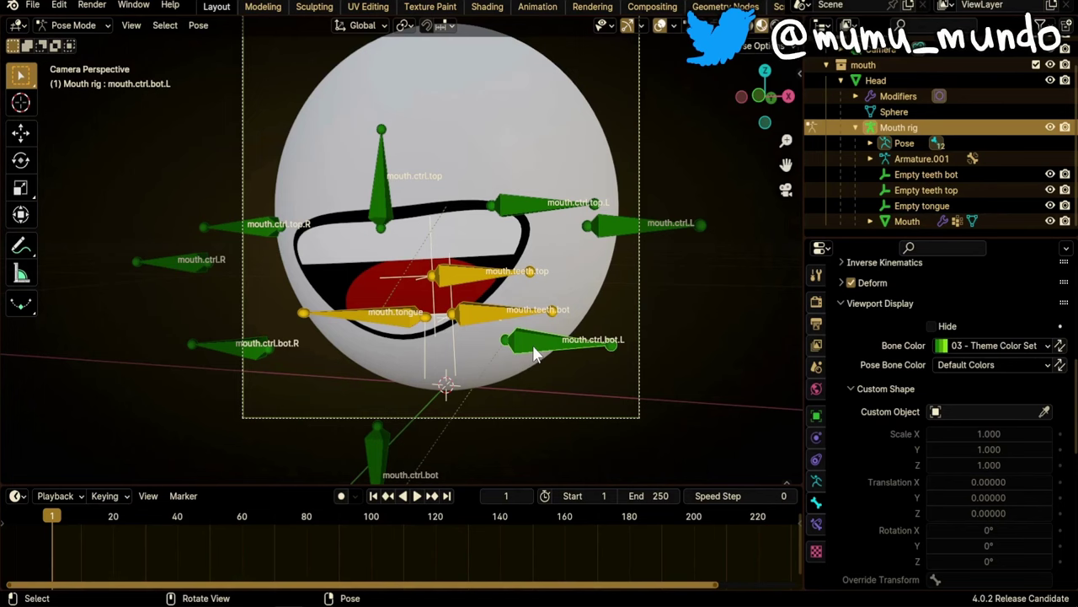
pyautogui.hotkey('shift', 'g')
pyautogui.click(513, 329)
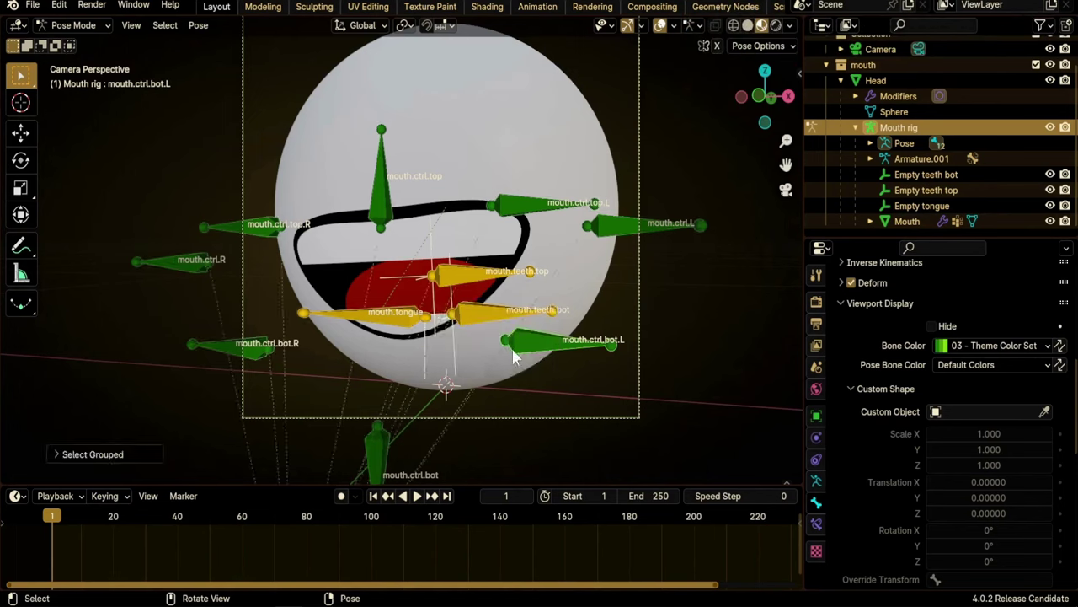
# - Bring up the bone collections in the Mouth rig's armature settings
pyautogui.click(816, 480)
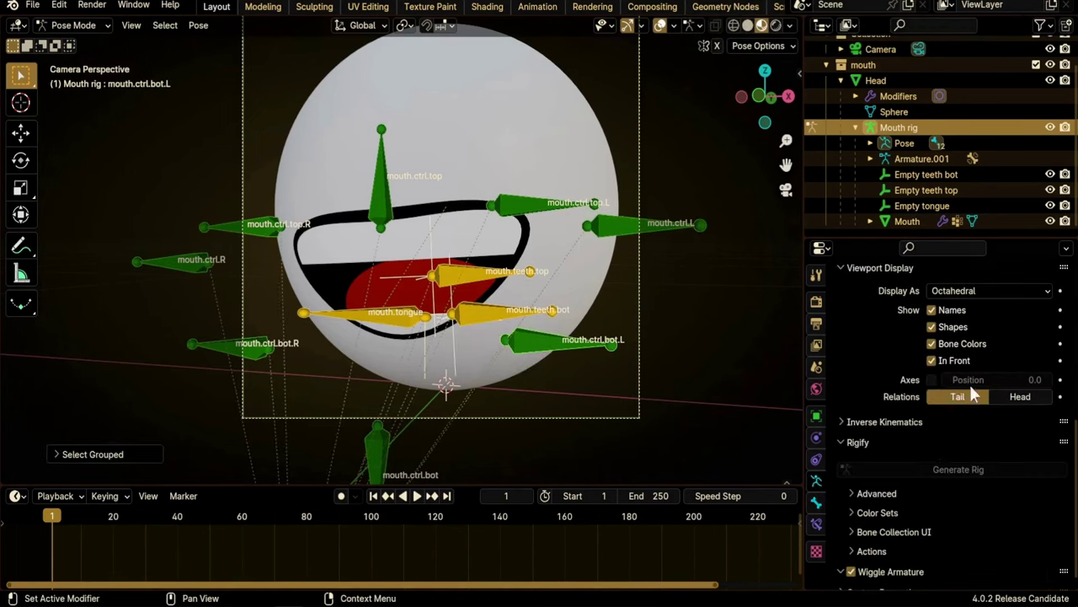
pyautogui.scroll(8, 927, 379)
pyautogui.scroll(1, 755, 369)
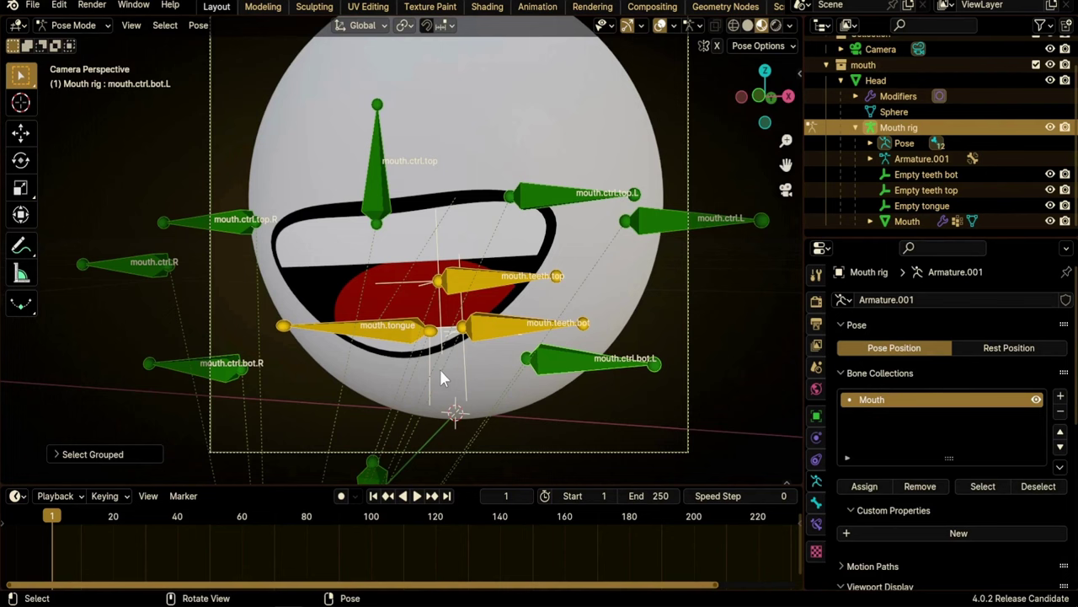
# - Try moving the mouth.tongue bone across the face and disable its Shrinkwrap constraint
pyautogui.moveTo(455, 378); pyautogui.dragTo(435, 396, button='middle')
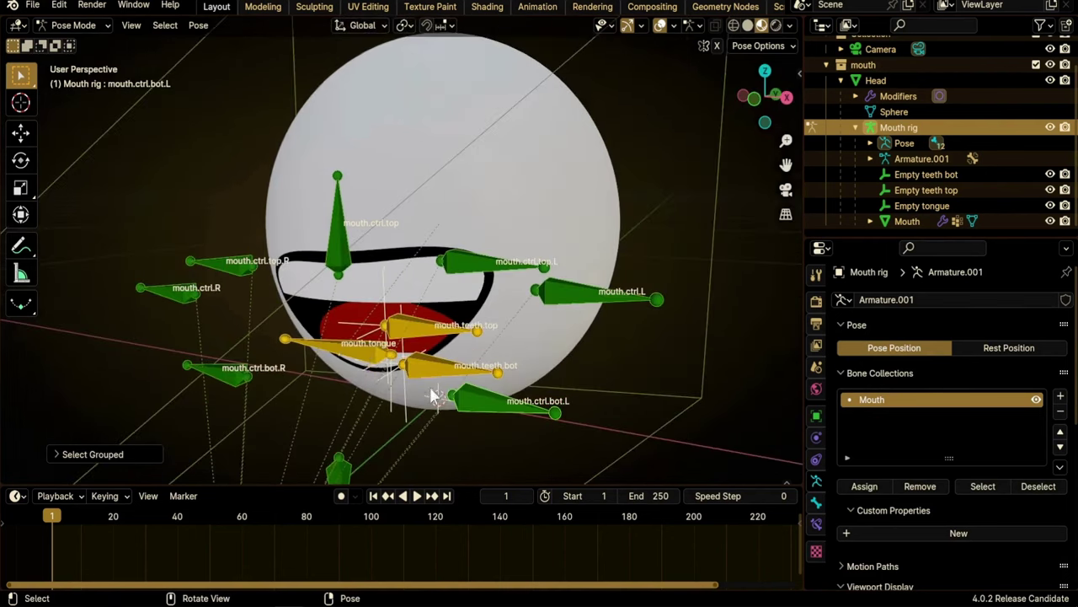
pyautogui.keyDown('shift'); pyautogui.click(368, 360); pyautogui.keyUp('shift')
pyautogui.moveTo(368, 360); pyautogui.dragTo(409, 399, button='middle')
pyautogui.press('g')
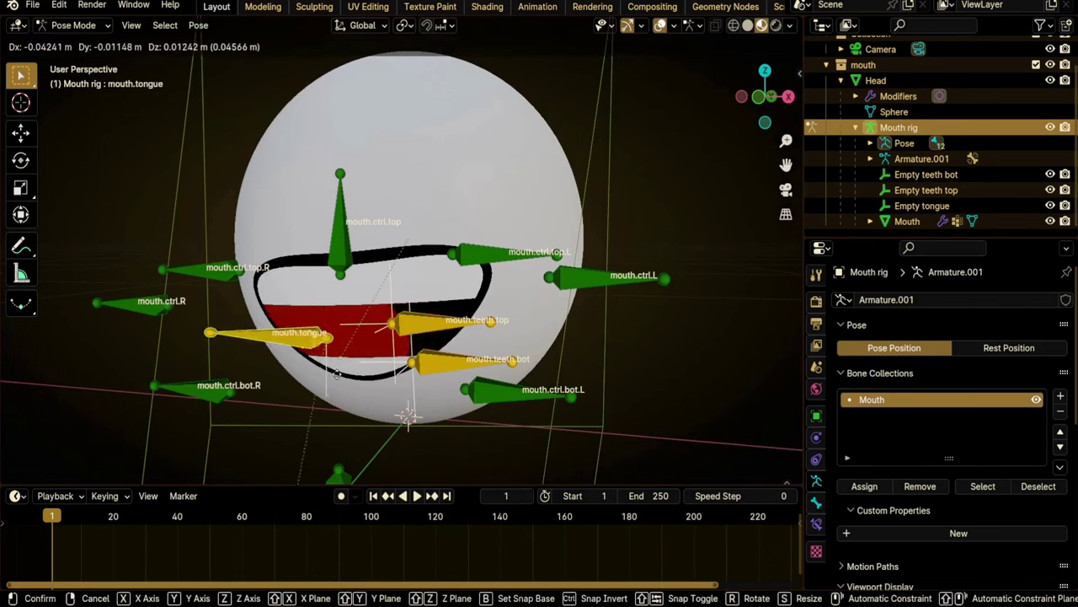
pyautogui.press('Escape')
pyautogui.click(815, 524)
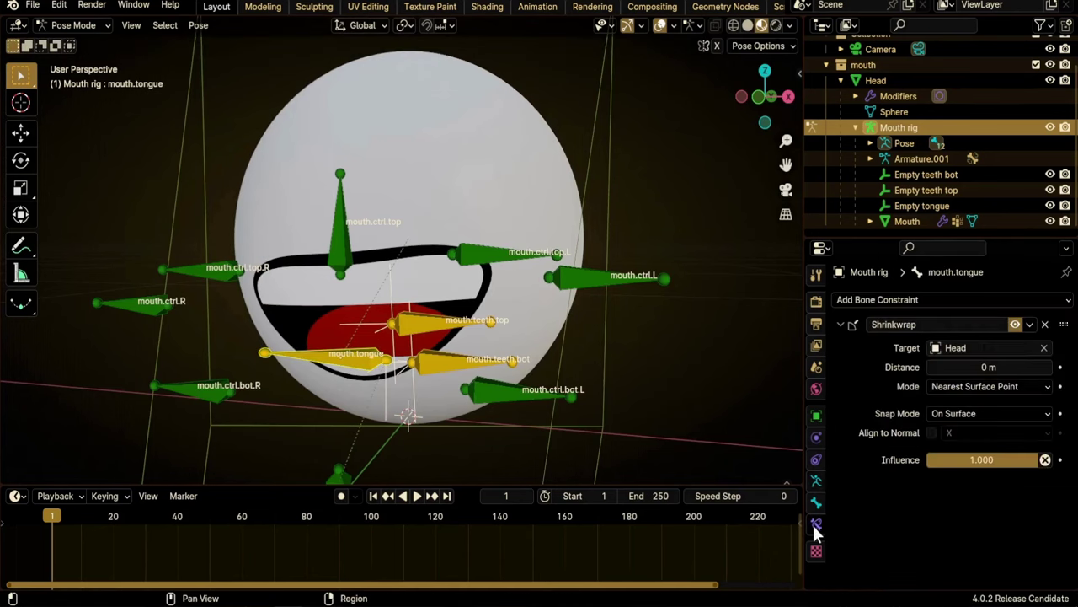
pyautogui.click(1015, 324)
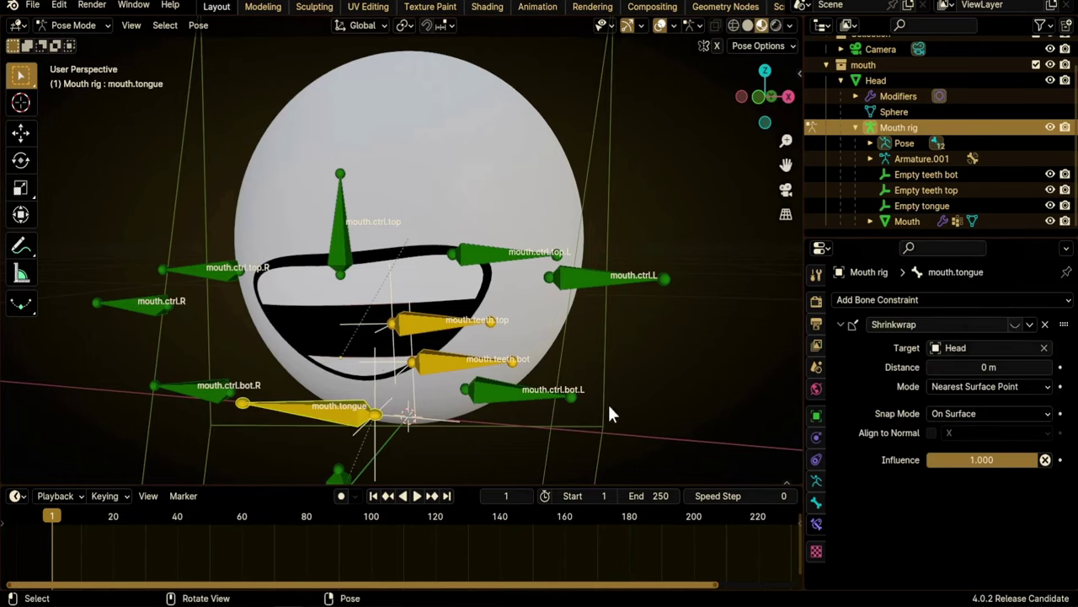
# - Move the mouth.tongue bone freely, try moving it along the global Y axis, and re-enable its Shrinkwrap constraint
pyautogui.moveTo(608, 402); pyautogui.dragTo(332, 401, button='middle')
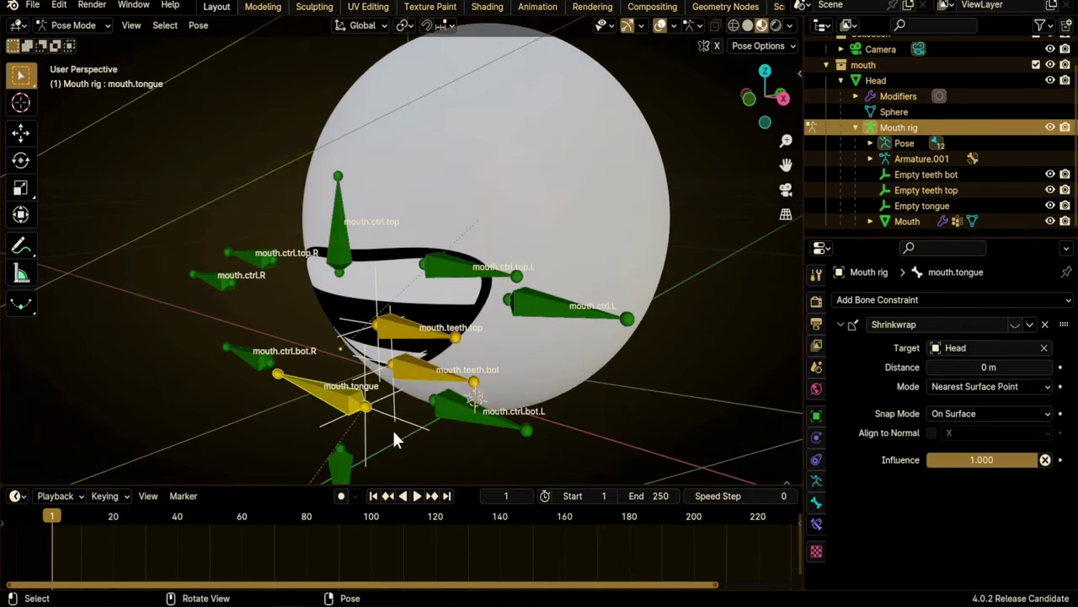
pyautogui.press('g')
pyautogui.click(360, 402)
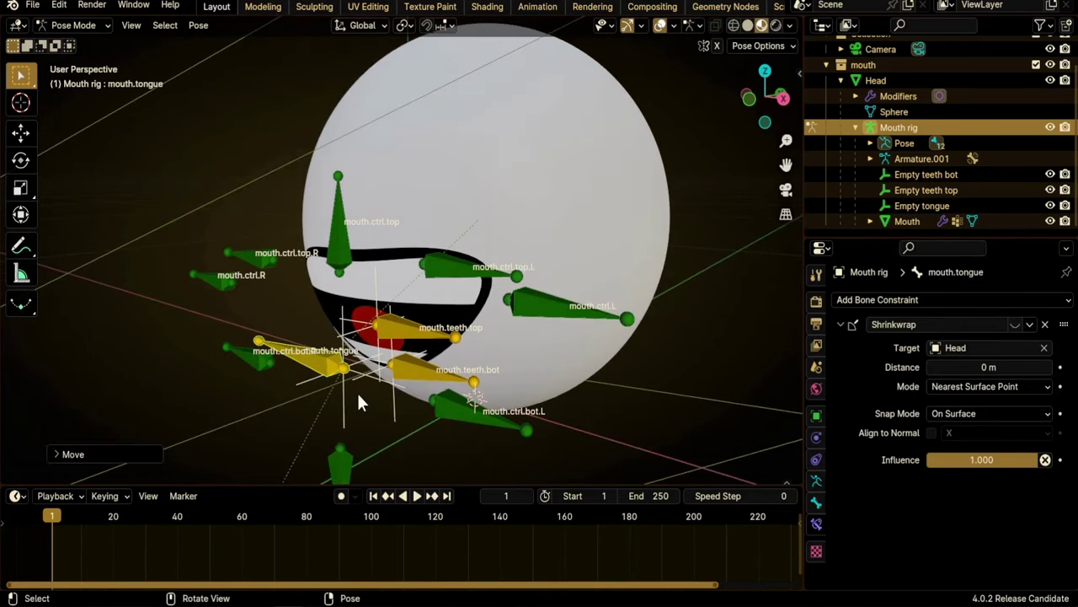
pyautogui.press('g')
pyautogui.press('y')
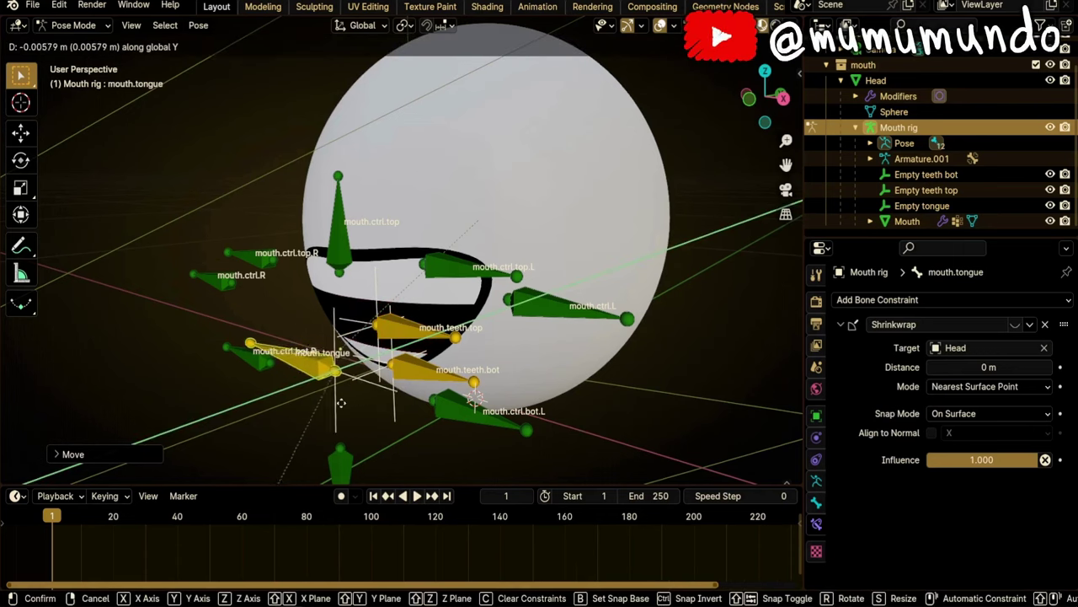
pyautogui.press('Escape')
pyautogui.click(1015, 324)
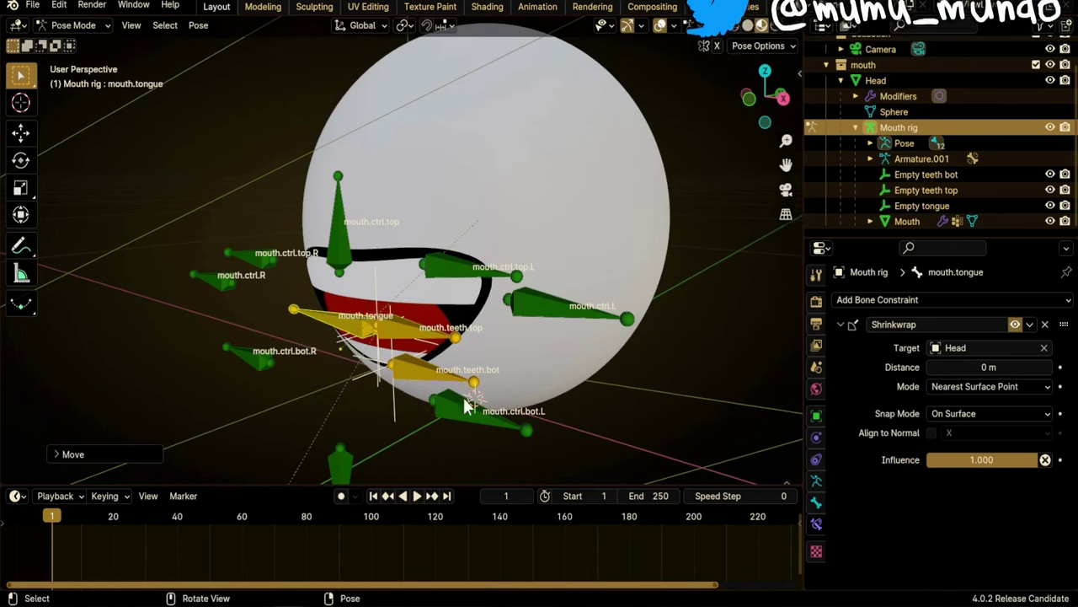
# - Make mouth.tongue the active bone and copy its Shrinkwrap constraint to the selected bones
pyautogui.moveTo(466, 406); pyautogui.dragTo(325, 384, button='middle')
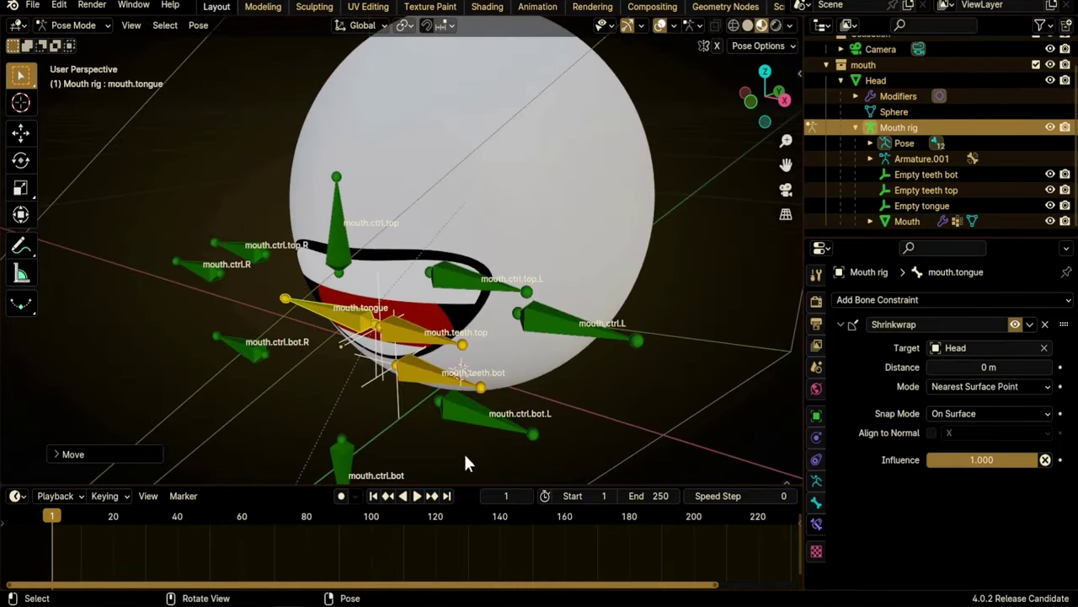
pyautogui.moveTo(242, 367); pyautogui.dragTo(377, 424, button='middle')
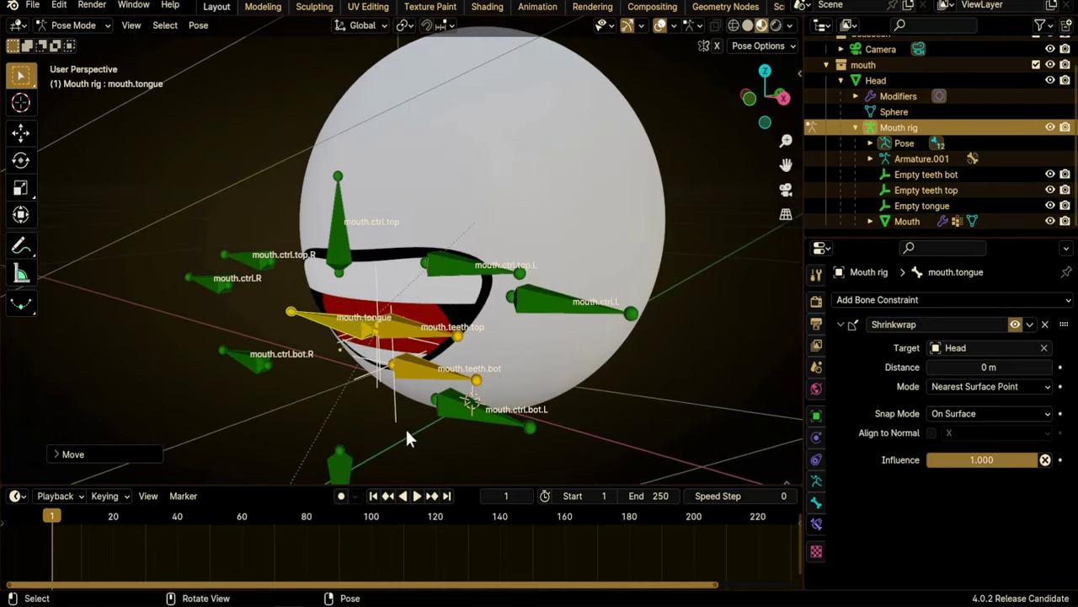
pyautogui.scroll(-2, 406, 432)
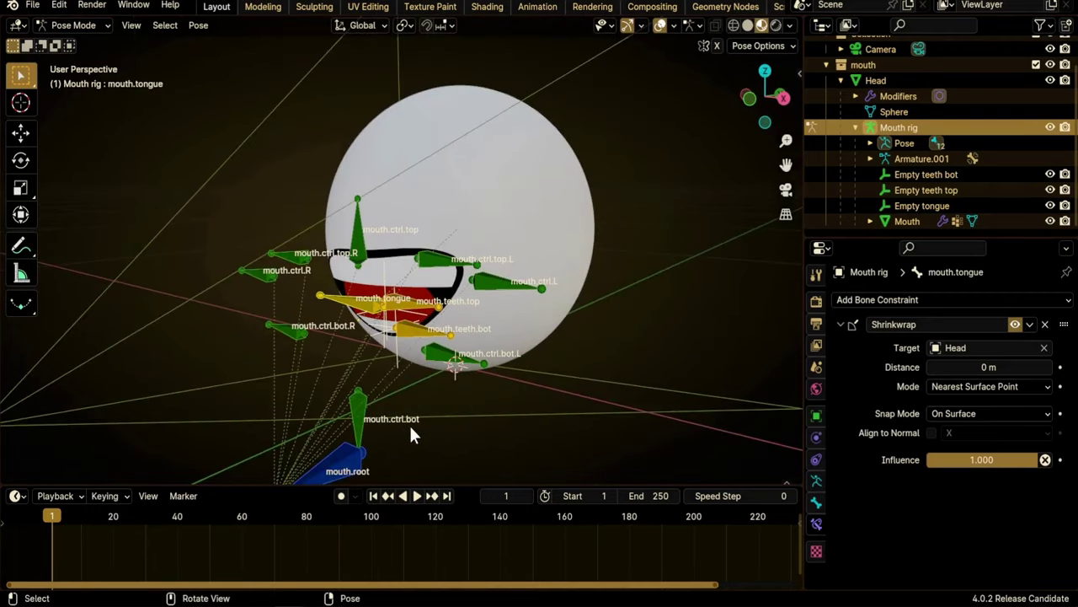
pyautogui.scroll(-1, 409, 423)
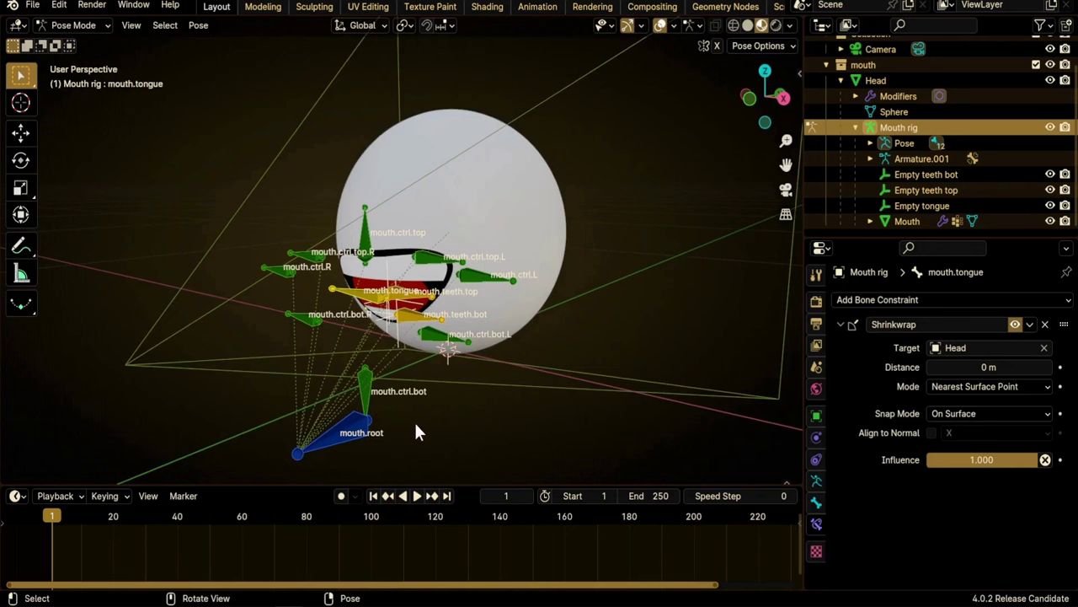
pyautogui.keyDown('shift'); pyautogui.click(337, 438); pyautogui.keyUp('shift')
pyautogui.moveTo(367, 446)
pyautogui.mouseDown(button='middle')
pyautogui.moveTo(561, 438)
pyautogui.moveTo(353, 433)
pyautogui.mouseUp(button='middle')
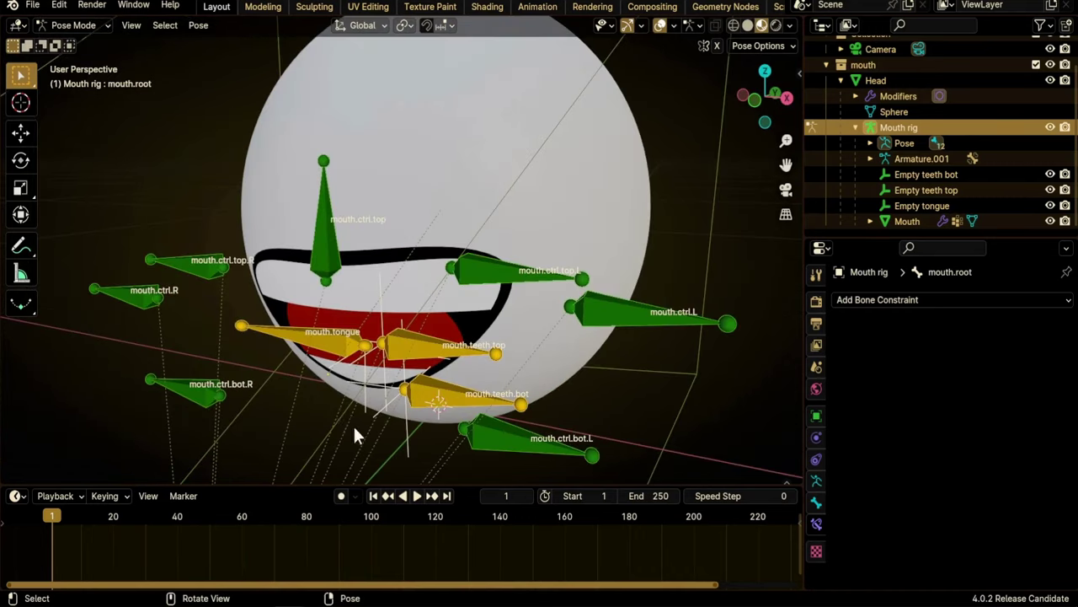
pyautogui.keyDown('shift'); pyautogui.click(344, 352); pyautogui.keyUp('shift')
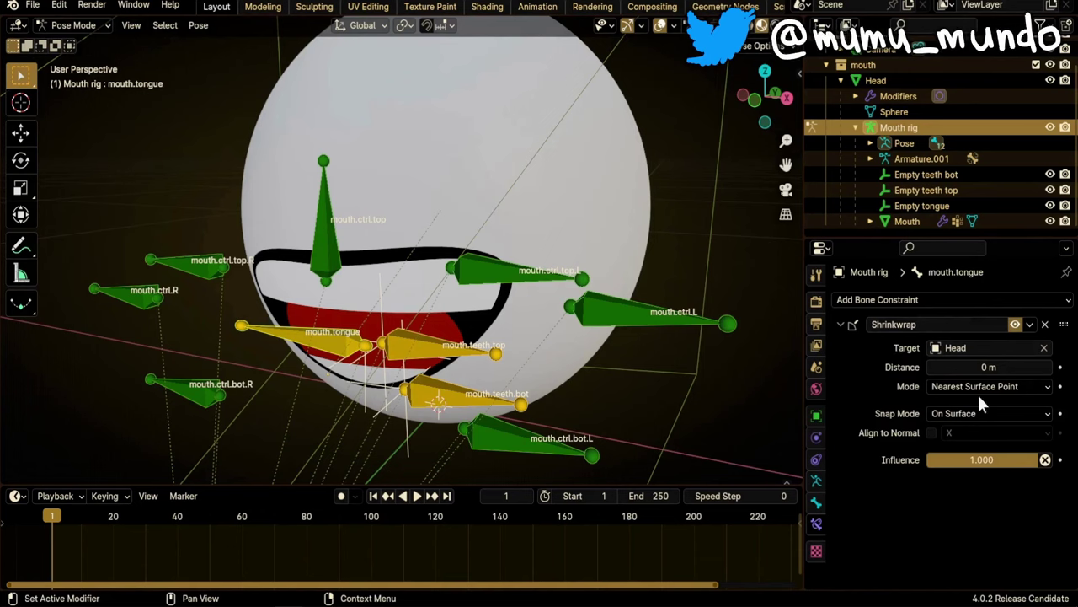
pyautogui.click(1029, 326)
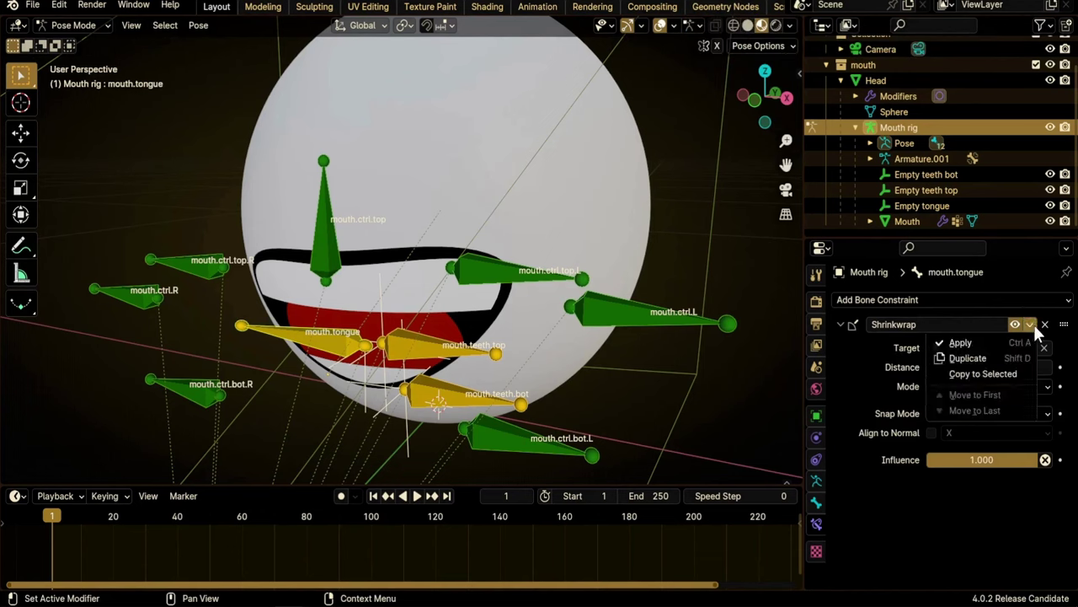
pyautogui.click(979, 373)
# - Inspect how the mouth rig's bones sit against the head from the side and the front
pyautogui.moveTo(371, 387); pyautogui.dragTo(384, 358, button='middle')
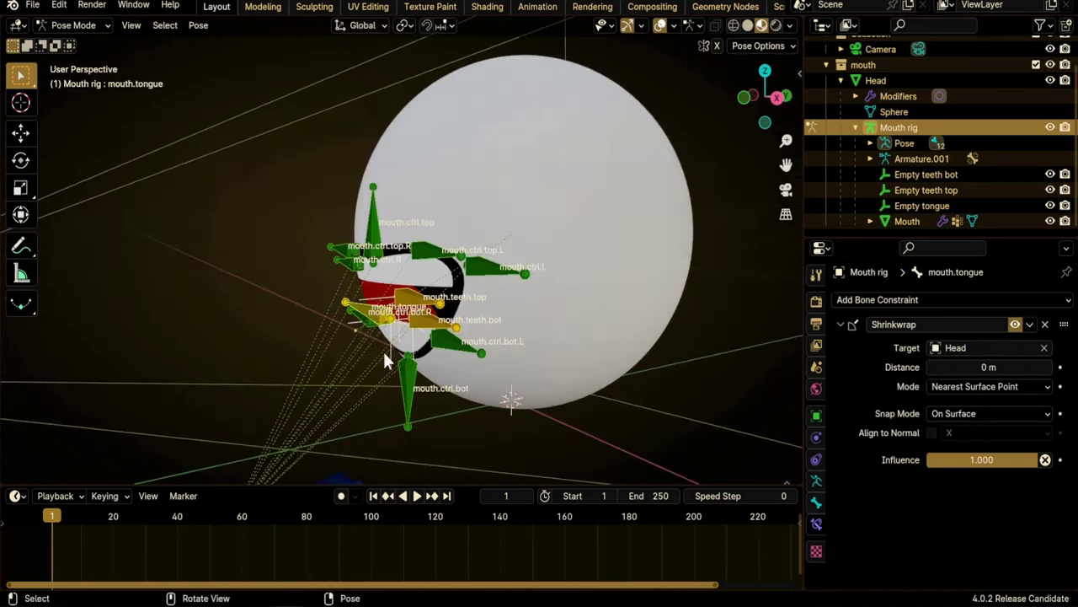
pyautogui.moveTo(485, 158); pyautogui.dragTo(404, 320, button='middle')
pyautogui.scroll(3, 372, 341)
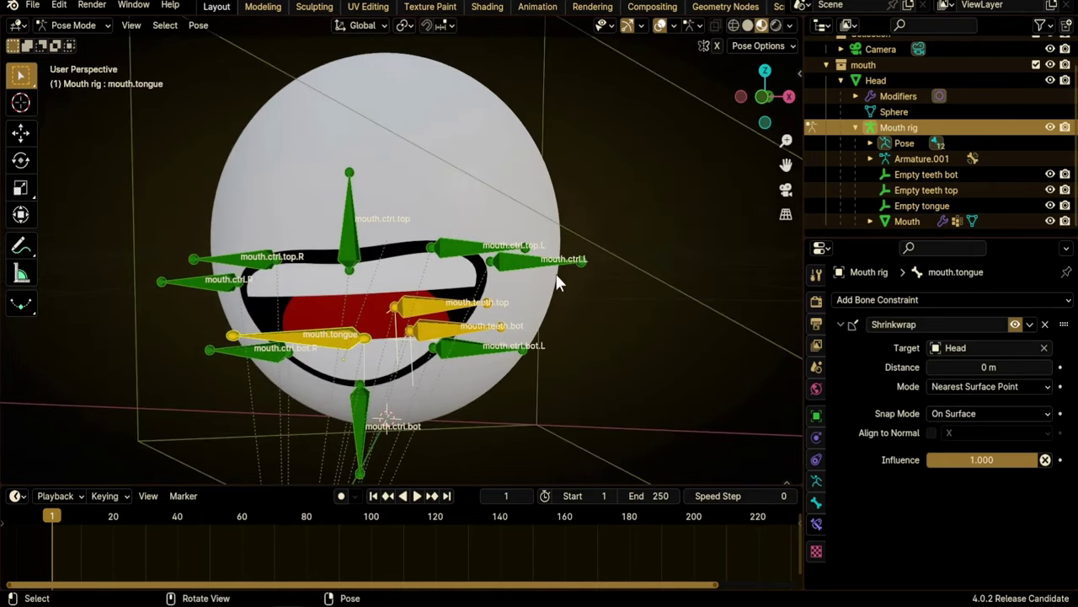
pyautogui.moveTo(556, 282); pyautogui.dragTo(383, 297, button='middle')
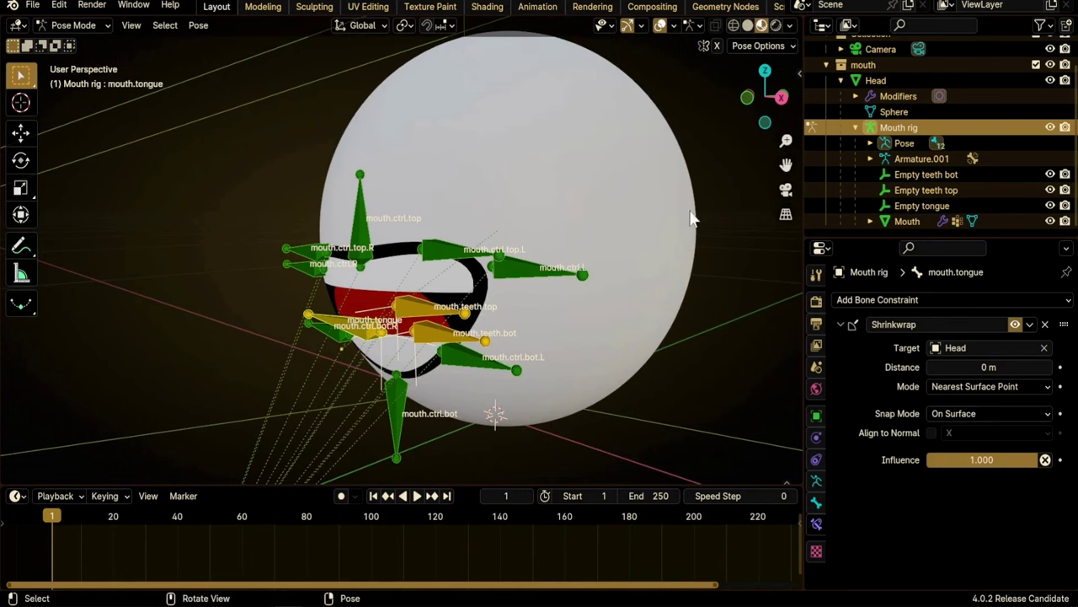
pyautogui.moveTo(437, 248); pyautogui.dragTo(532, 310, button='middle')
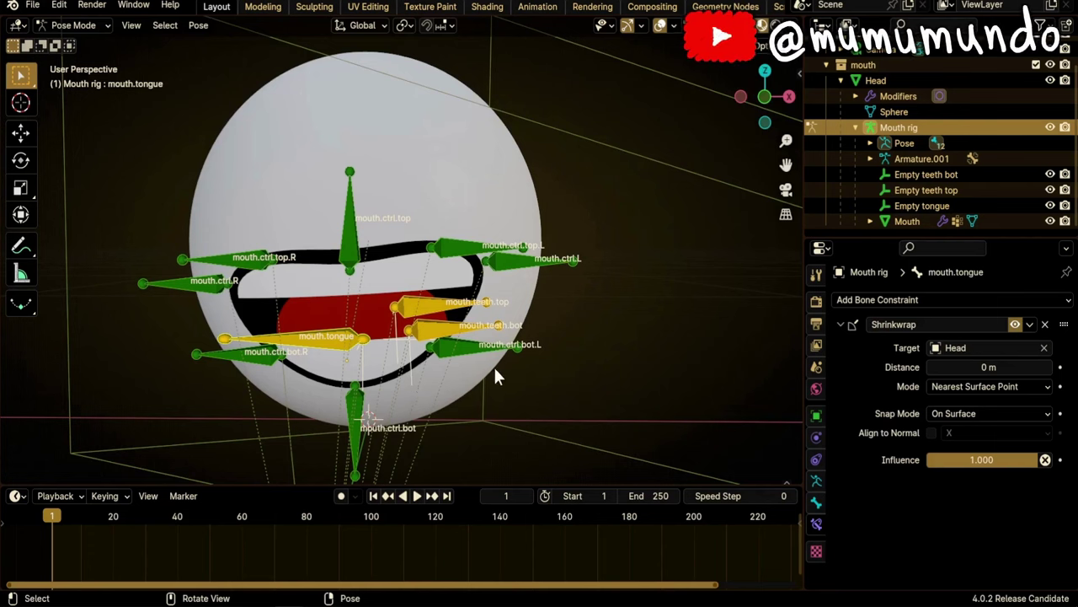
pyautogui.moveTo(494, 364); pyautogui.dragTo(455, 383, button='middle')
pyautogui.moveTo(517, 338); pyautogui.dragTo(480, 430, button='middle')
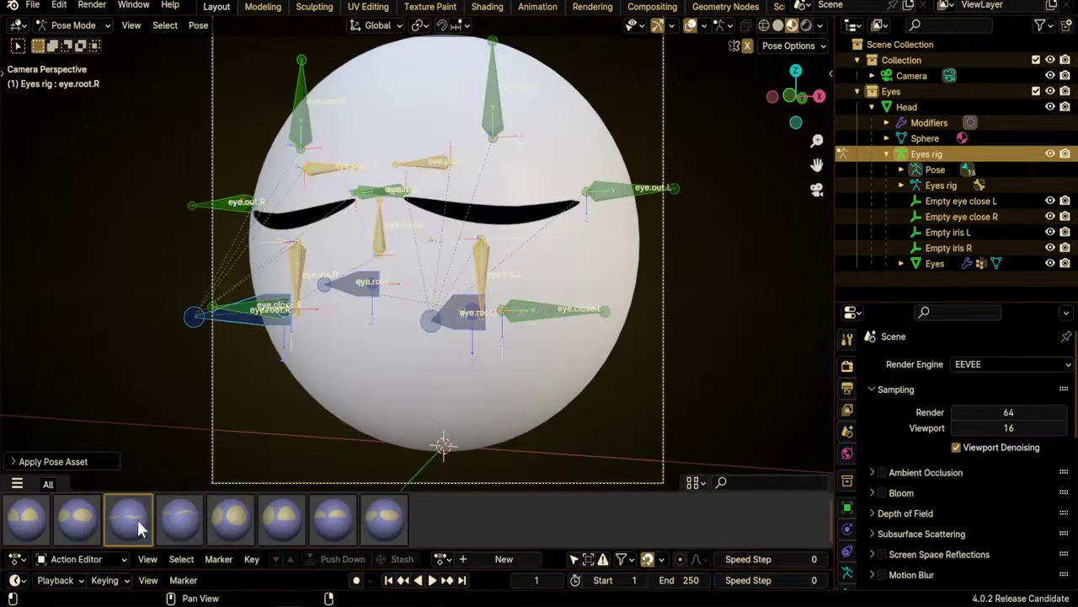
# - Apply several eye pose assets to the Eyes rig one after another from the asset shelf
pyautogui.click(179, 518)
pyautogui.click(285, 528)
pyautogui.click(387, 522)
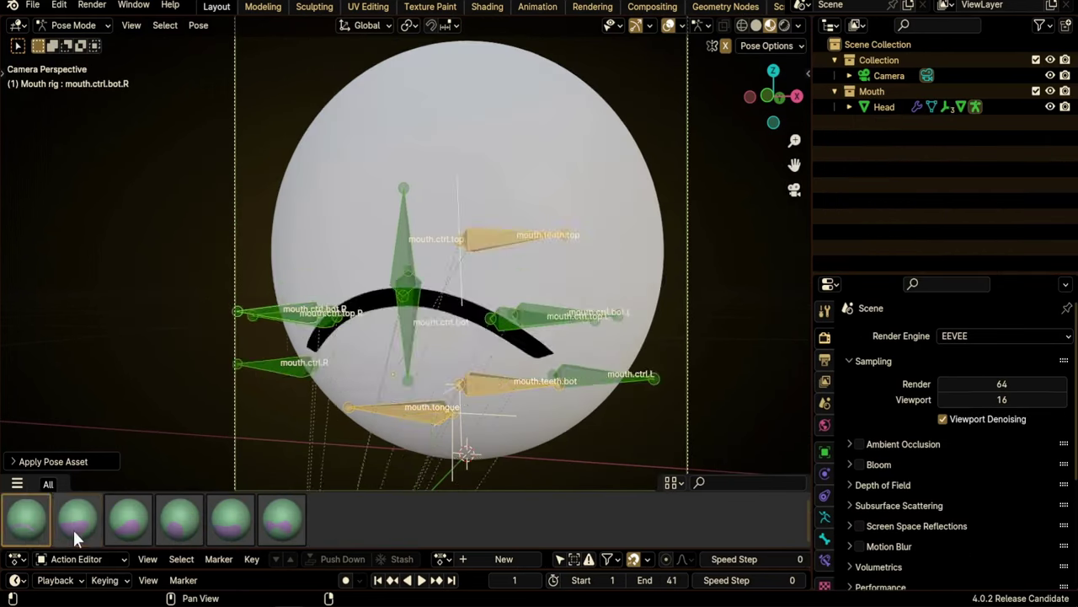
# - Apply several mouth pose assets to the Mouth rig one after another from the asset shelf
pyautogui.click(124, 530)
pyautogui.click(183, 534)
pyautogui.click(231, 529)
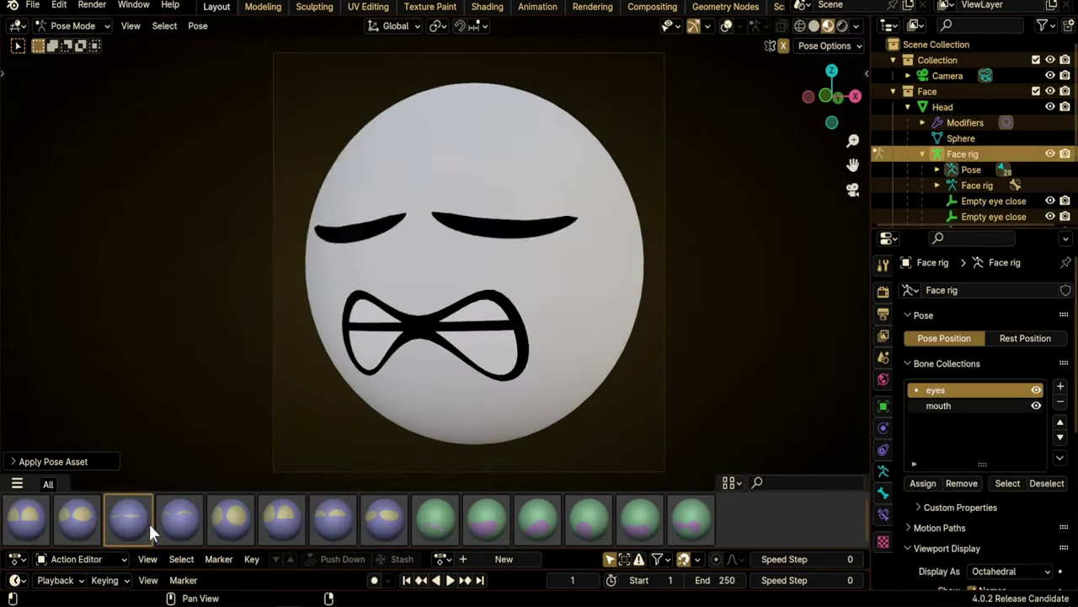
# - Apply different combinations of eye and mouth pose assets to the combined Face rig
pyautogui.click(232, 518)
pyautogui.click(333, 519)
pyautogui.click(623, 518)
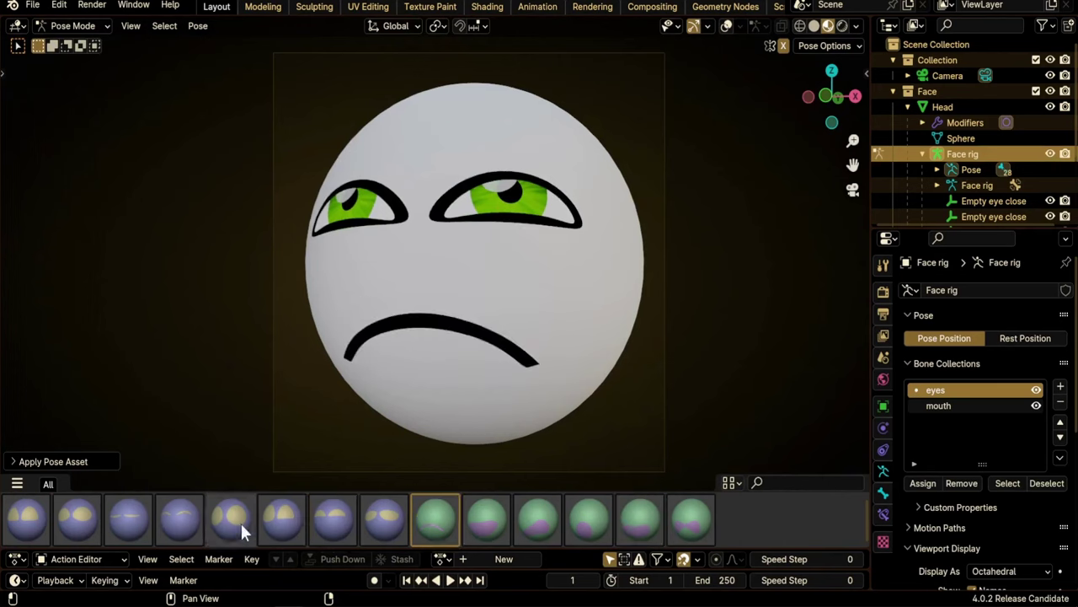
pyautogui.click(236, 522)
pyautogui.click(234, 528)
pyautogui.click(586, 522)
pyautogui.click(691, 522)
pyautogui.click(126, 528)
pyautogui.click(284, 522)
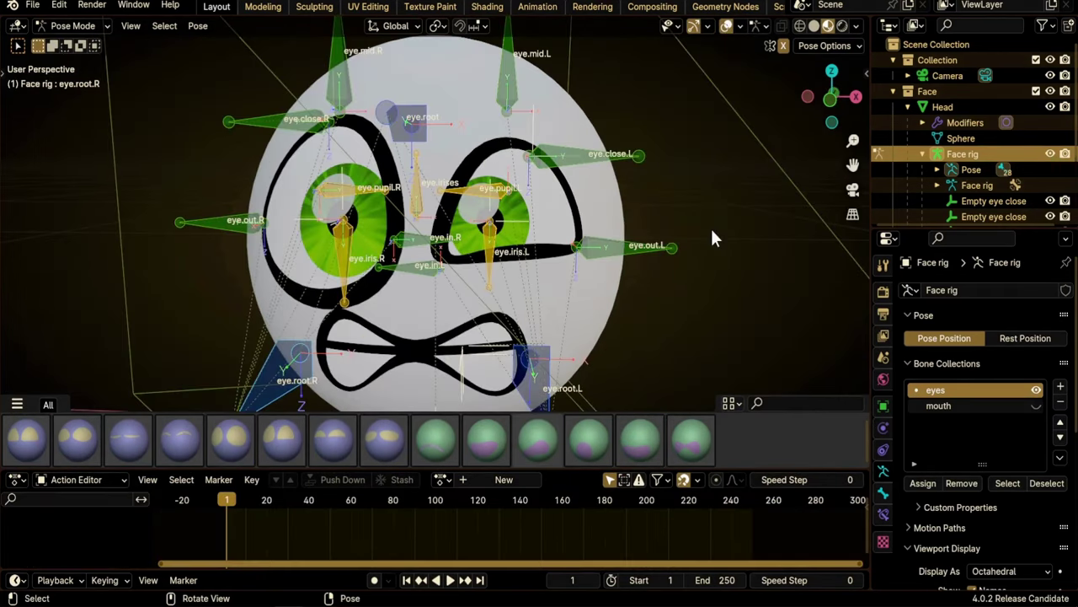
# - Show the Pose Library information in the viewport's Animation settings, and collapse and restore the pose asset shelf
pyautogui.press('n')
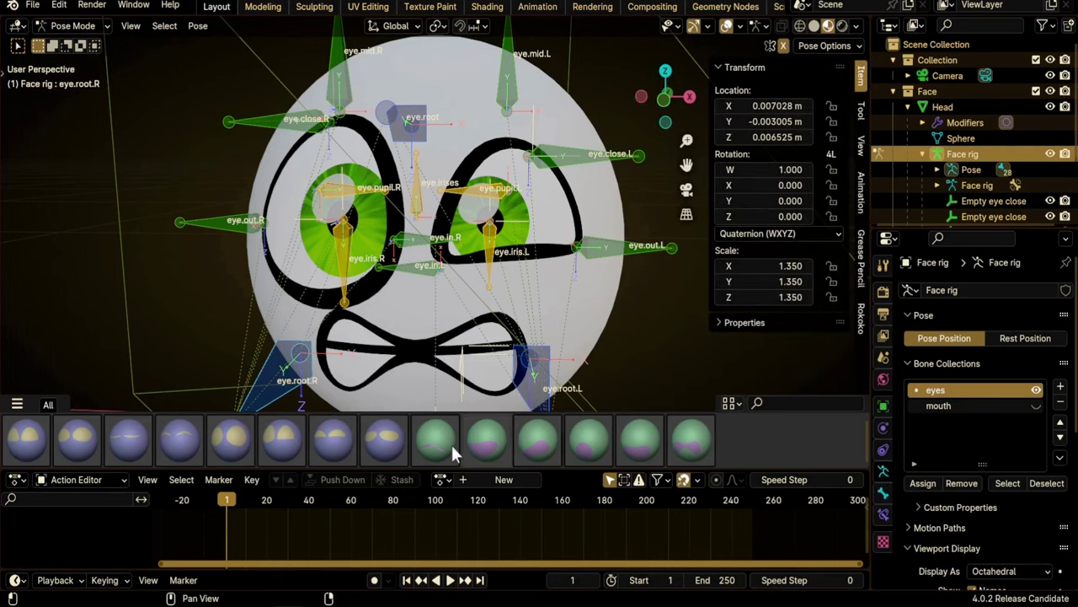
pyautogui.click(861, 194)
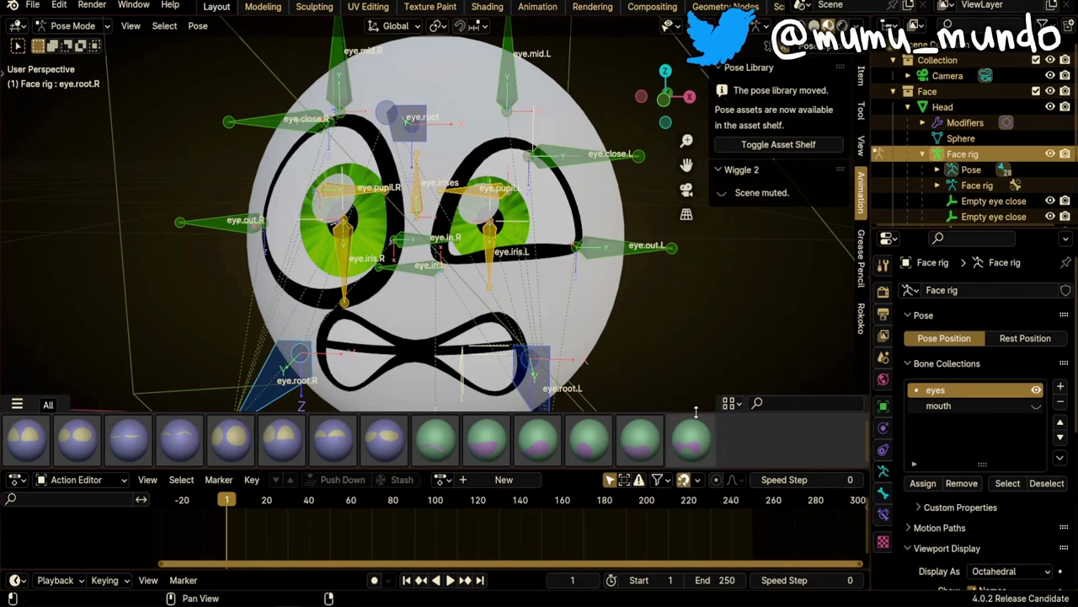
pyautogui.moveTo(696, 411); pyautogui.dragTo(694, 468)
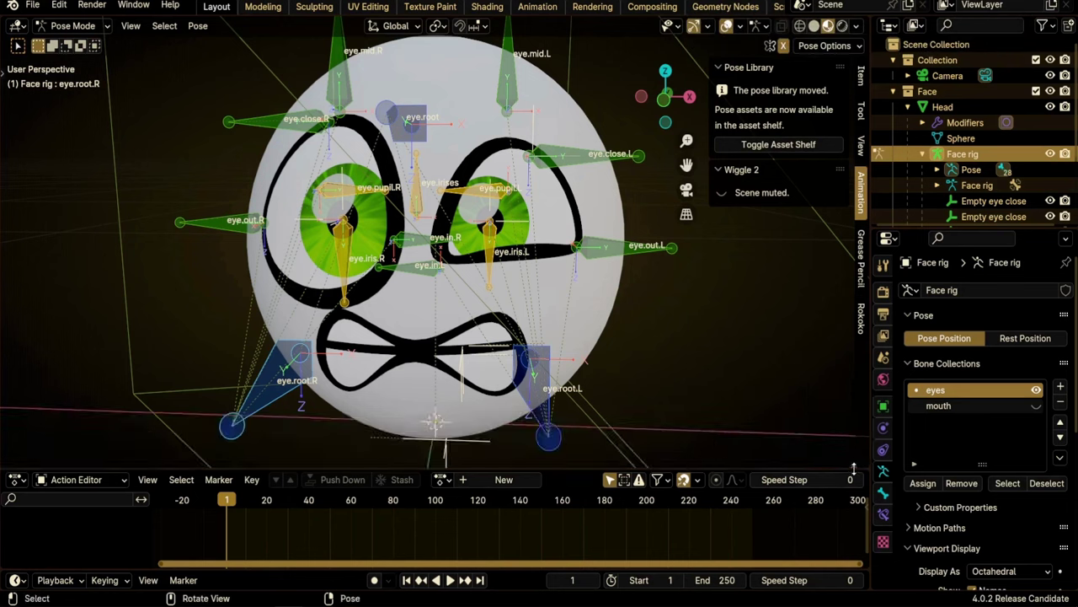
pyautogui.moveTo(854, 466); pyautogui.dragTo(842, 442)
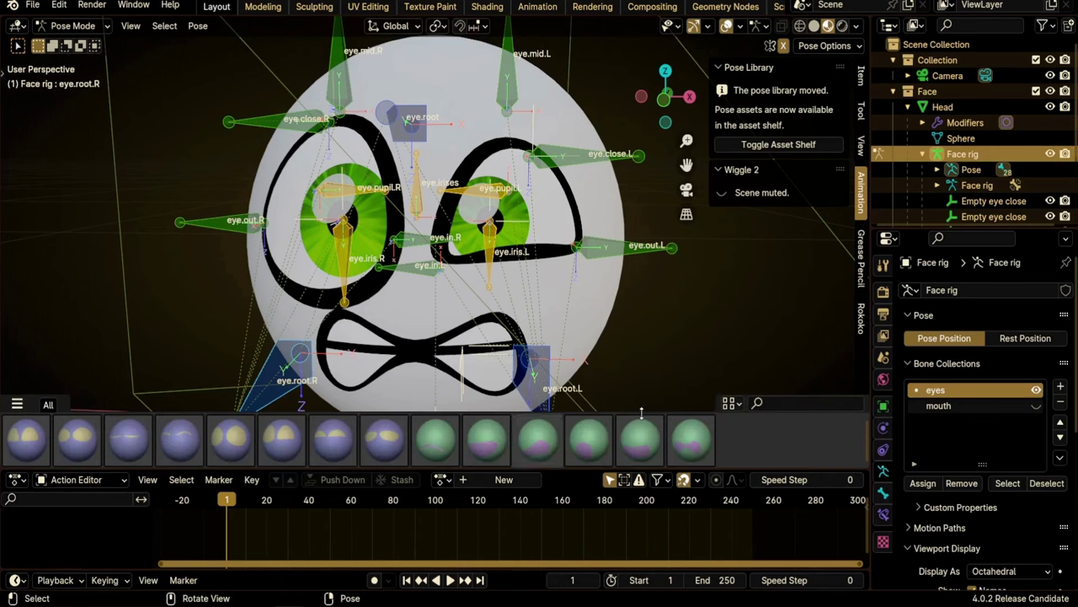
# - Look up the Pose Library add-on in the Preferences by searching for "pose"
pyautogui.click(59, 5)
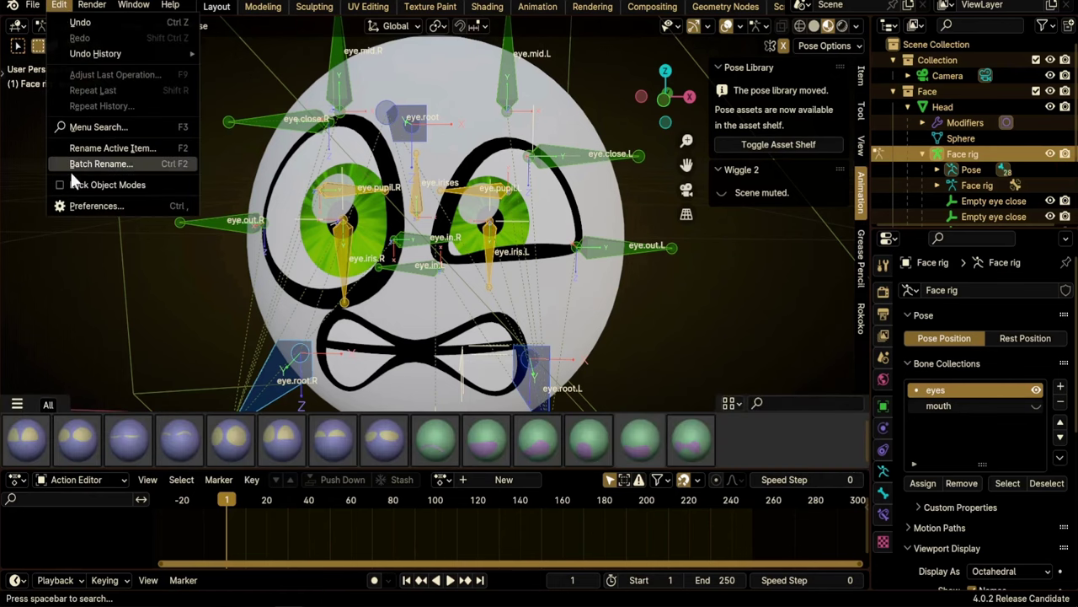
pyautogui.click(81, 205)
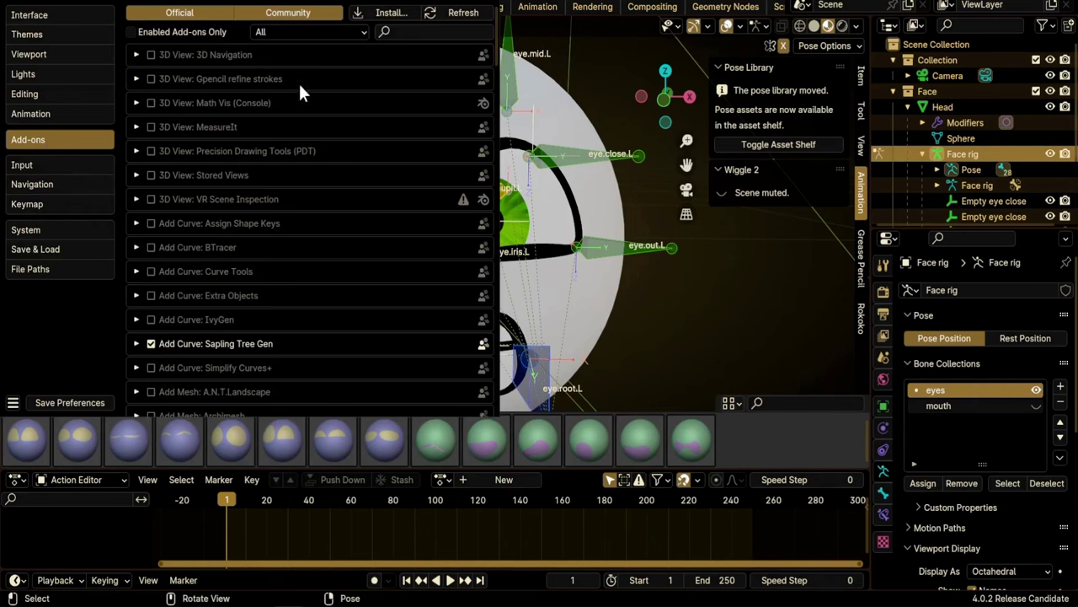
pyautogui.click(421, 33)
pyautogui.write('pose')
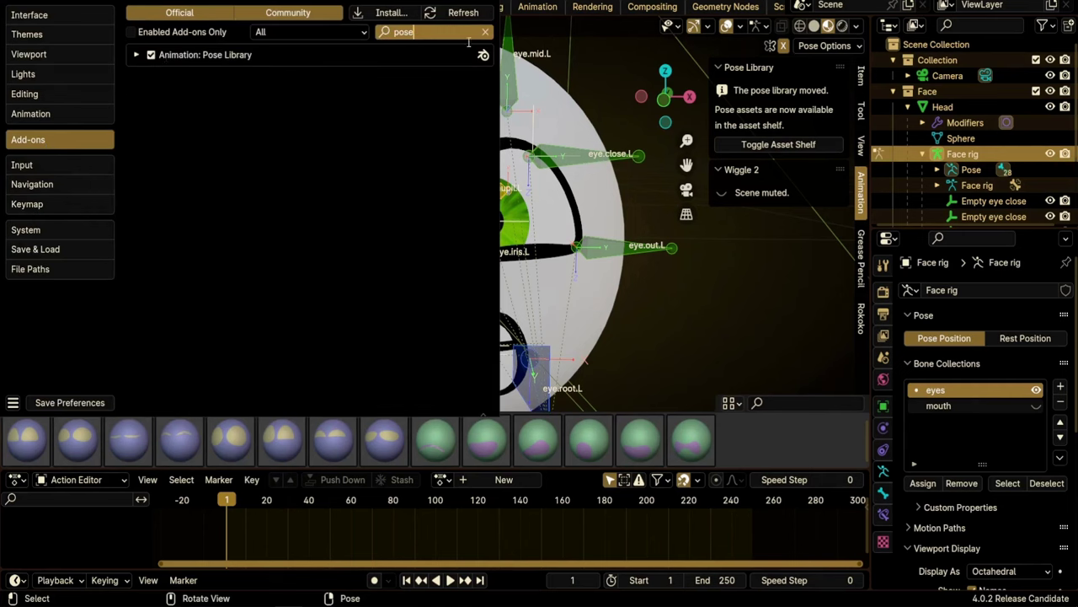
pyautogui.click(497, 5)
# - Apply the last mouth pose asset to the Face rig
pyautogui.click(691, 438)
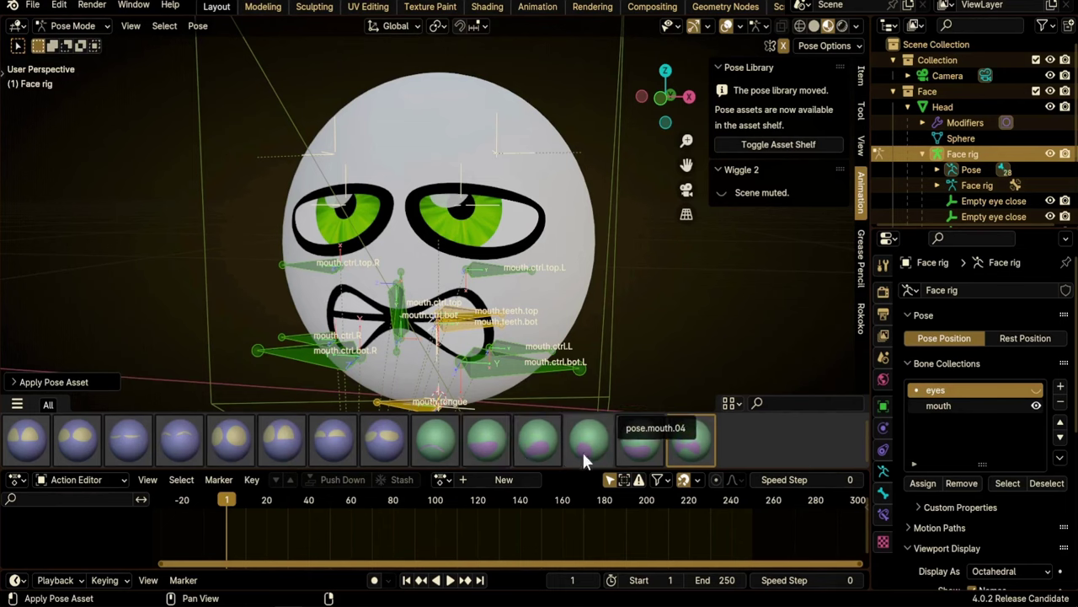
# - Switch the render engine to Workbench and set MatCap lighting with Random object color
pyautogui.click(884, 294)
pyautogui.click(1012, 288)
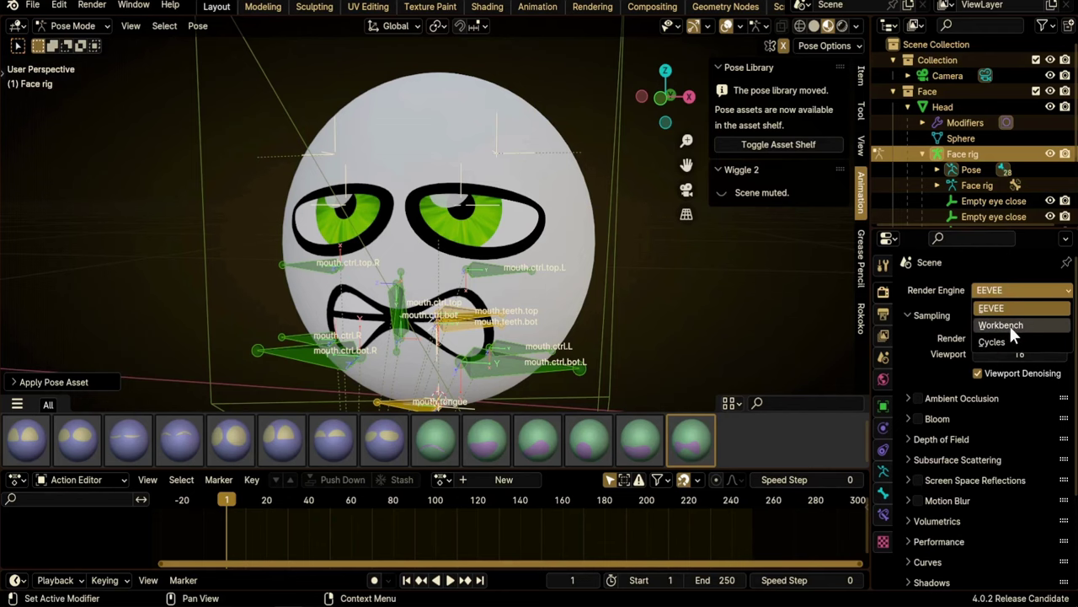
pyautogui.click(1009, 325)
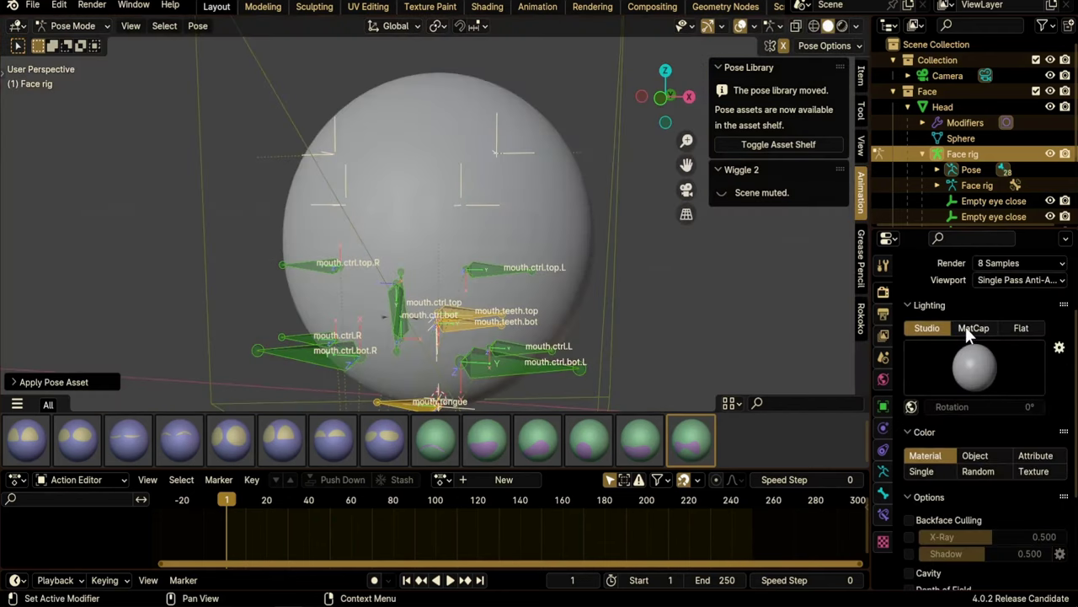
pyautogui.click(965, 326)
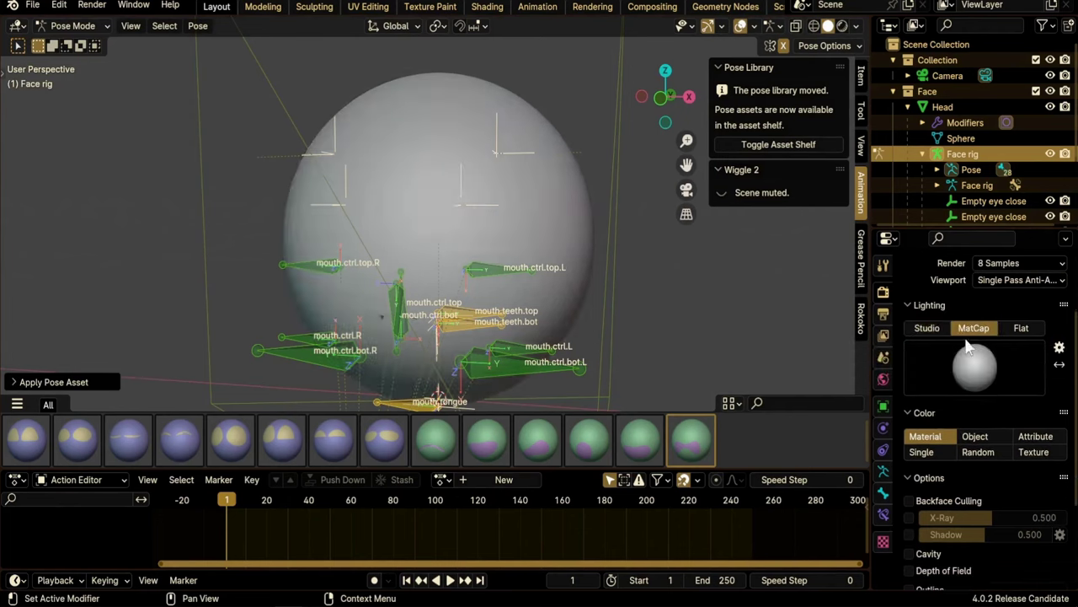
pyautogui.click(974, 452)
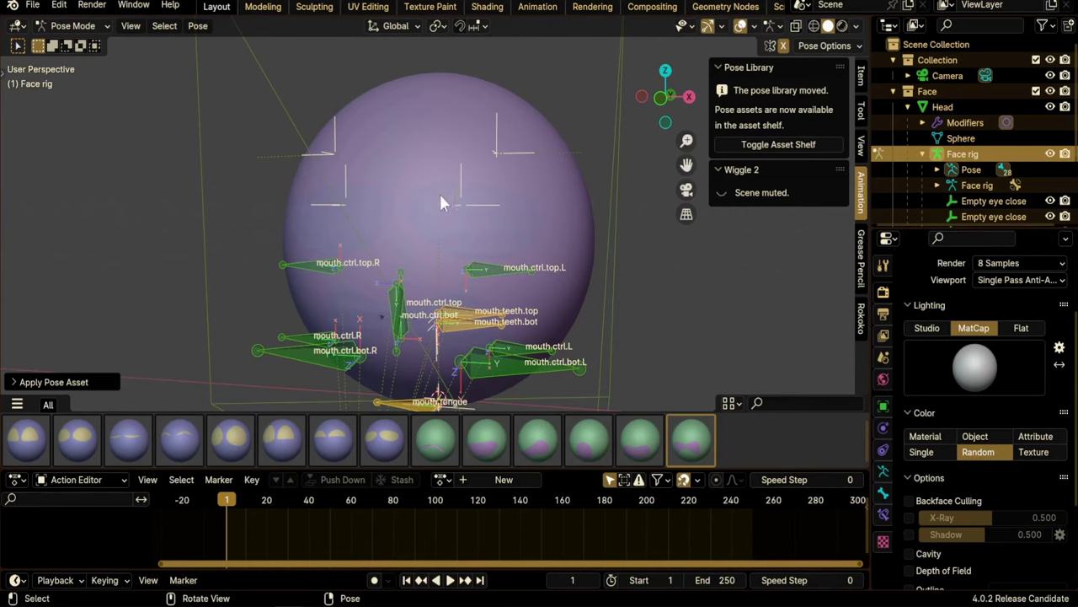
# - Rename the Head object as ghgytyt to change its random color
pyautogui.click(942, 108)
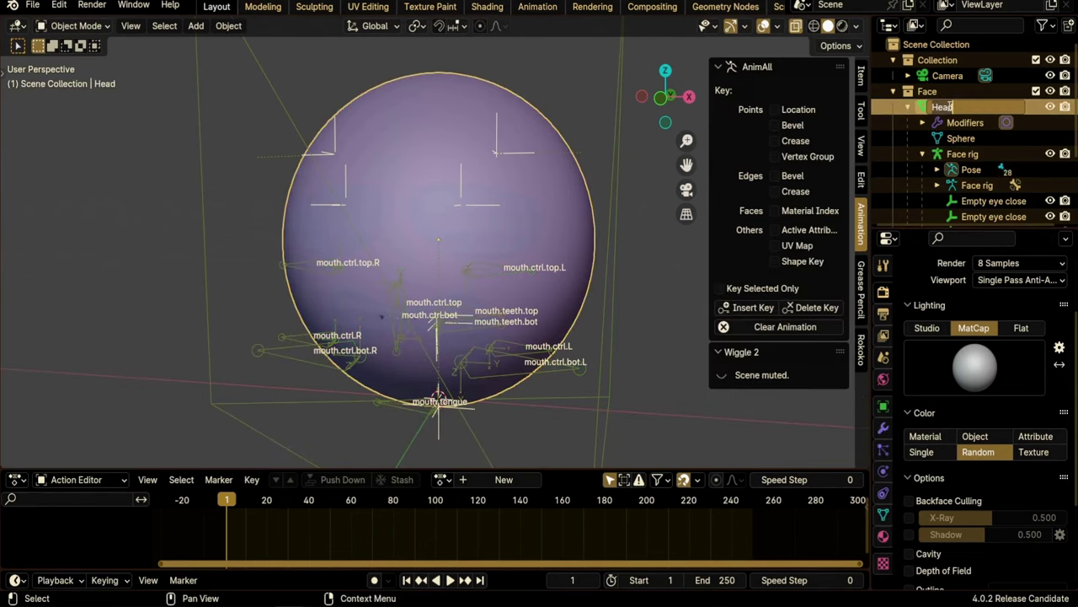
pyautogui.write('ghgytyt')
pyautogui.press('Return')
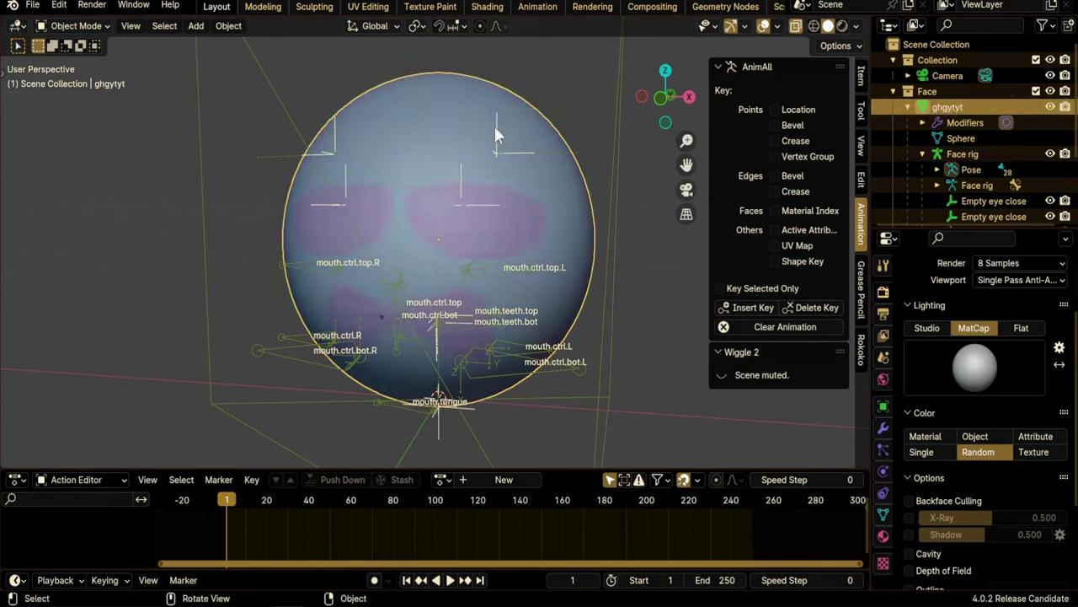
# - Rename the Face mesh object under the Face rig as hkkjkuju to change its random color
pyautogui.scroll(-4, 984, 119)
pyautogui.click(974, 212)
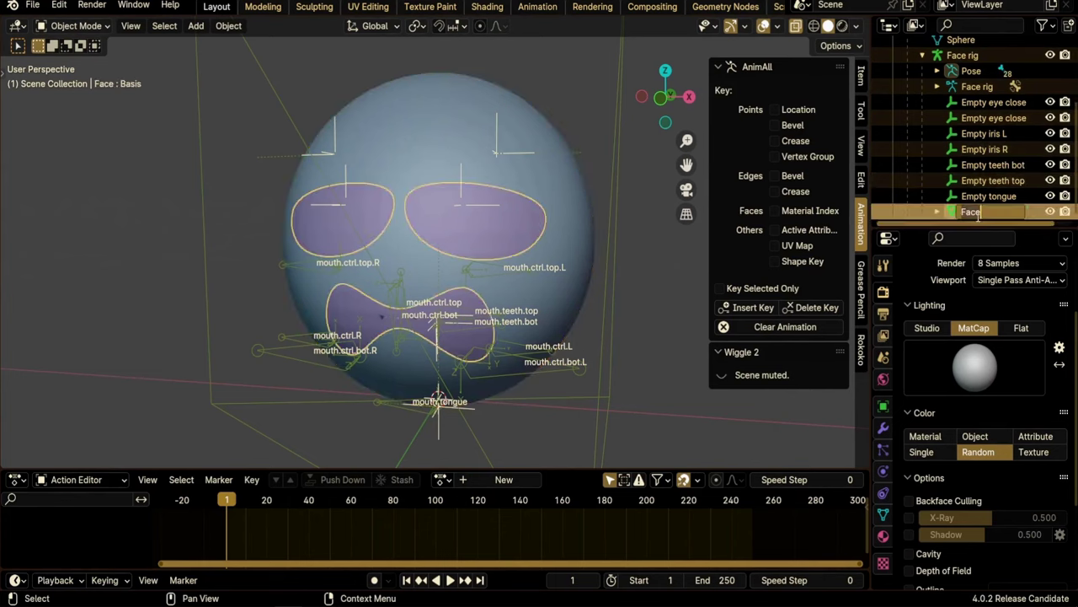
pyautogui.write('hkkjkuju')
pyautogui.press('Return')
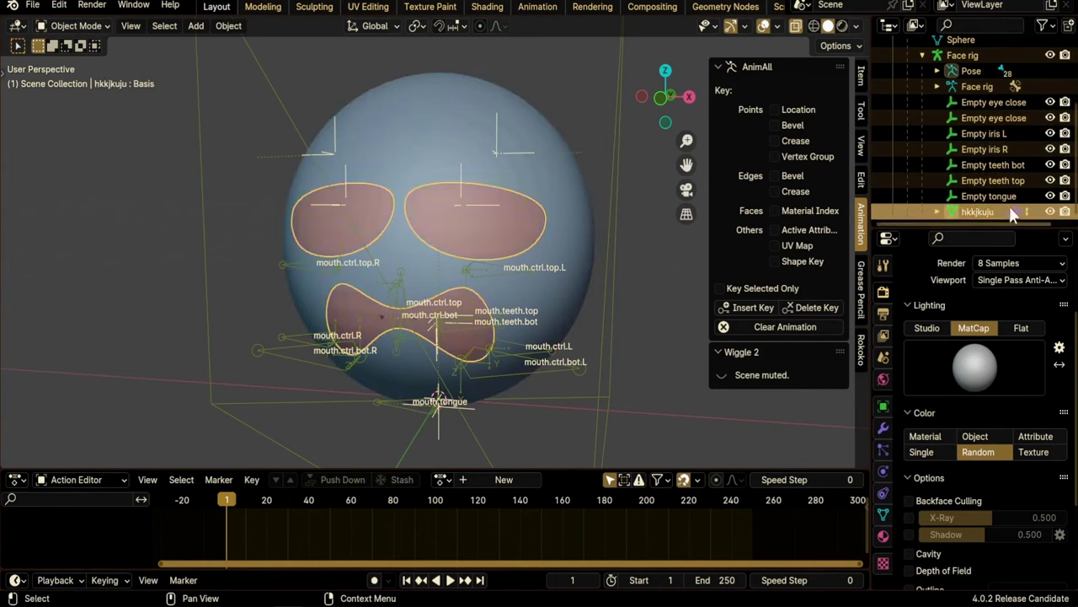
pyautogui.scroll(3, 985, 84)
pyautogui.scroll(-2, 943, 189)
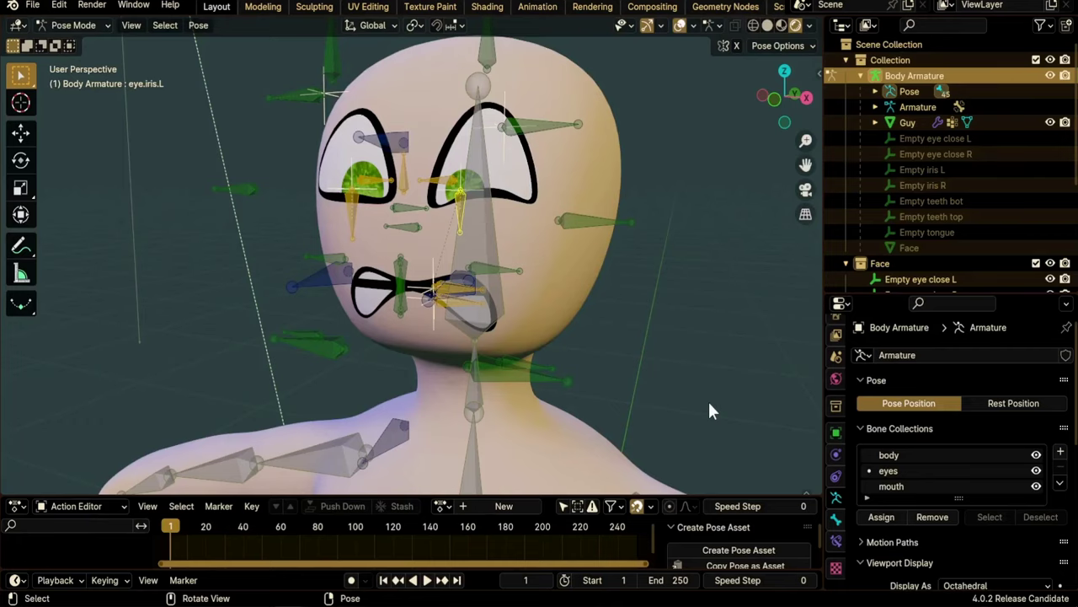
# - Set the Shrinkwrap constraint target to Guy for all selected face bones at once, with eye.out.L as the active bone
pyautogui.moveTo(709, 405); pyautogui.dragTo(539, 318, button='middle')
pyautogui.click(836, 540)
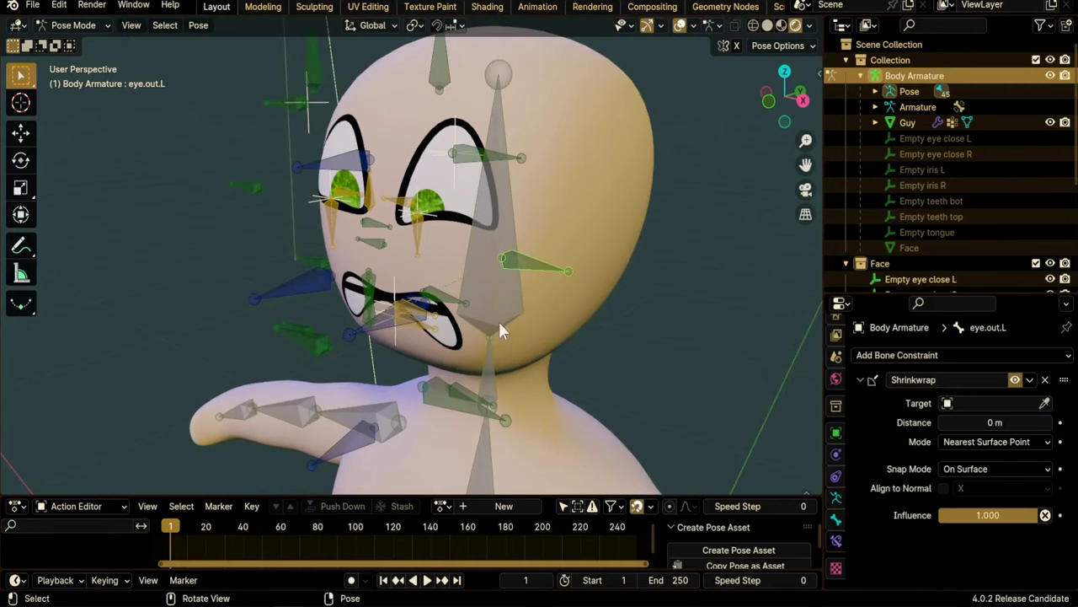
pyautogui.moveTo(500, 325)
pyautogui.mouseDown(button='middle')
pyautogui.moveTo(559, 322)
pyautogui.moveTo(474, 323)
pyautogui.moveTo(508, 321)
pyautogui.mouseUp(button='middle')
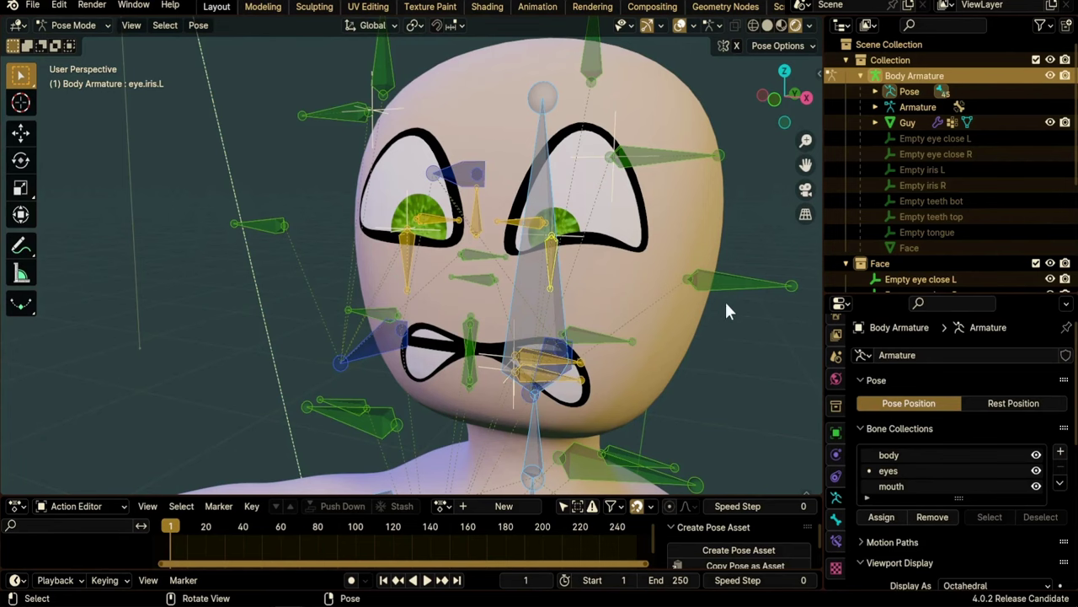
pyautogui.keyDown('shift'); pyautogui.click(731, 285); pyautogui.keyUp('shift')
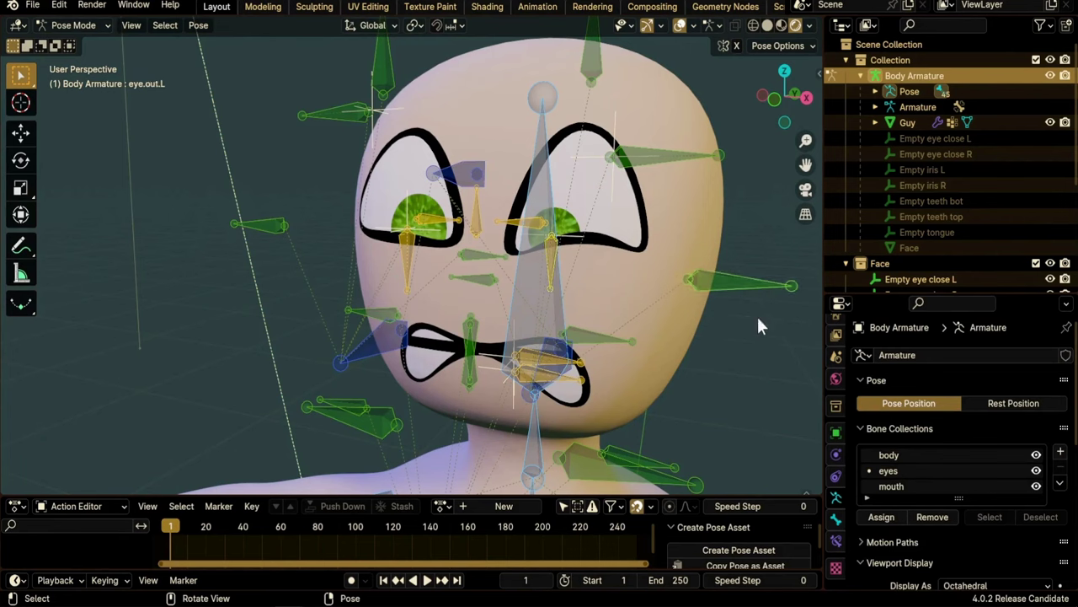
pyautogui.click(836, 545)
pyautogui.click(971, 404)
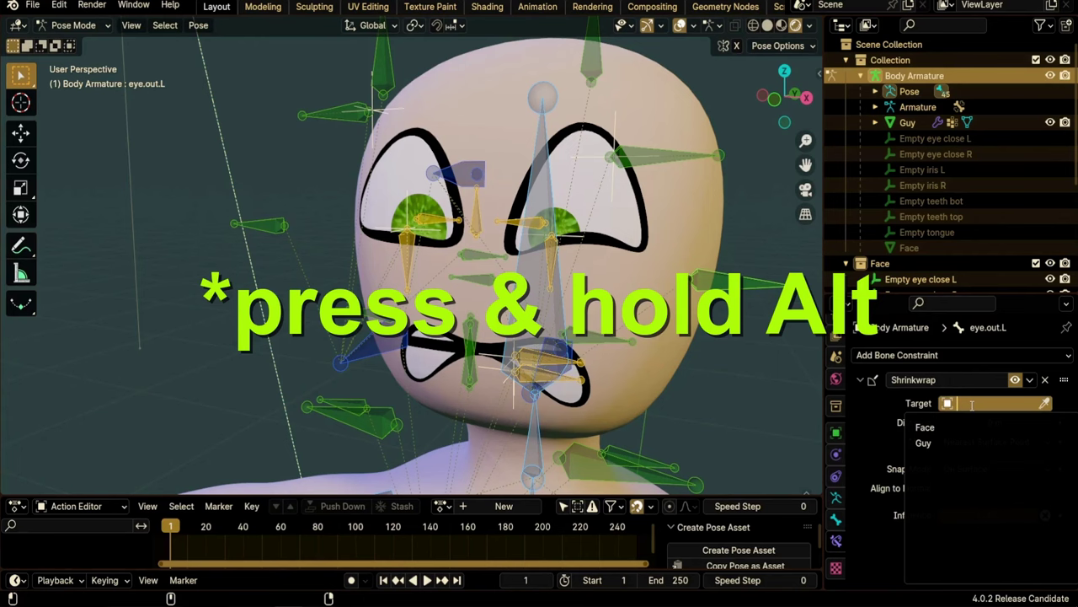
pyautogui.click(927, 443)
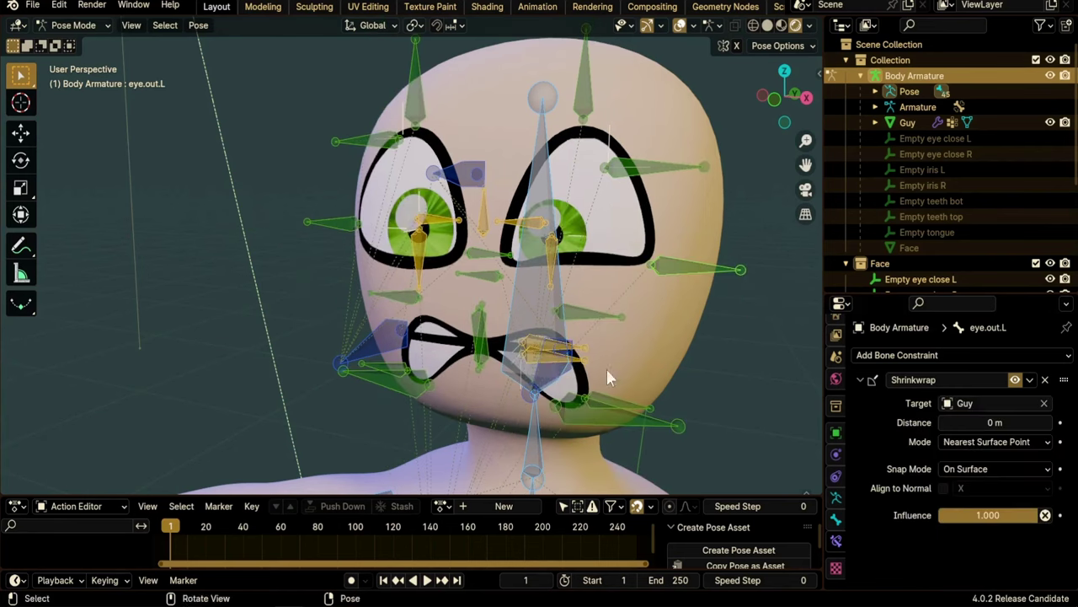
# - Check the bone constraints on eye.out.R, eye.close.R and eye.root
pyautogui.moveTo(606, 369); pyautogui.dragTo(339, 223, button='middle')
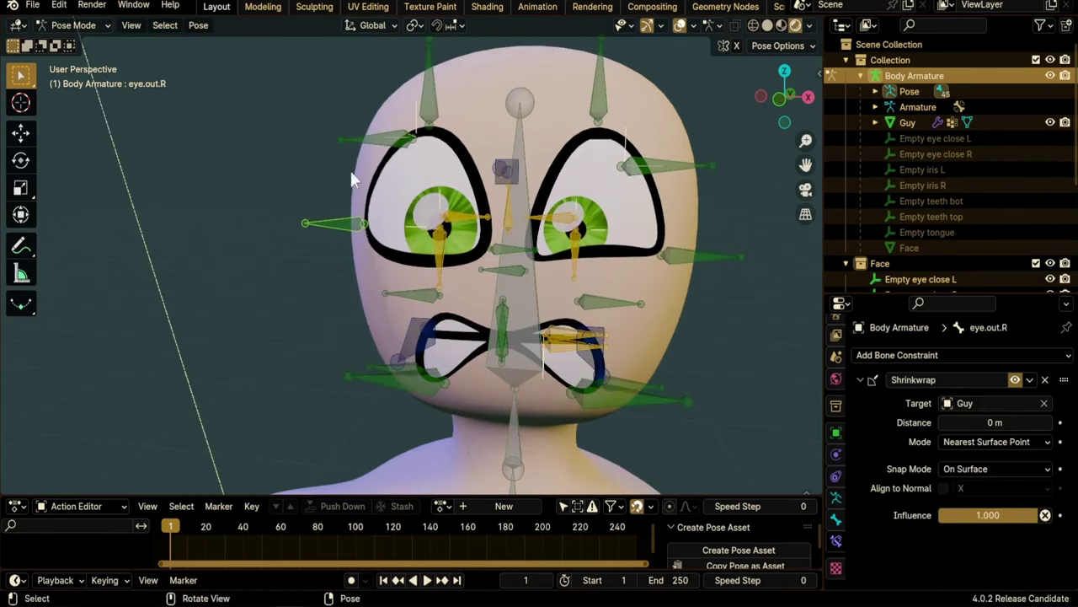
pyautogui.click(394, 140)
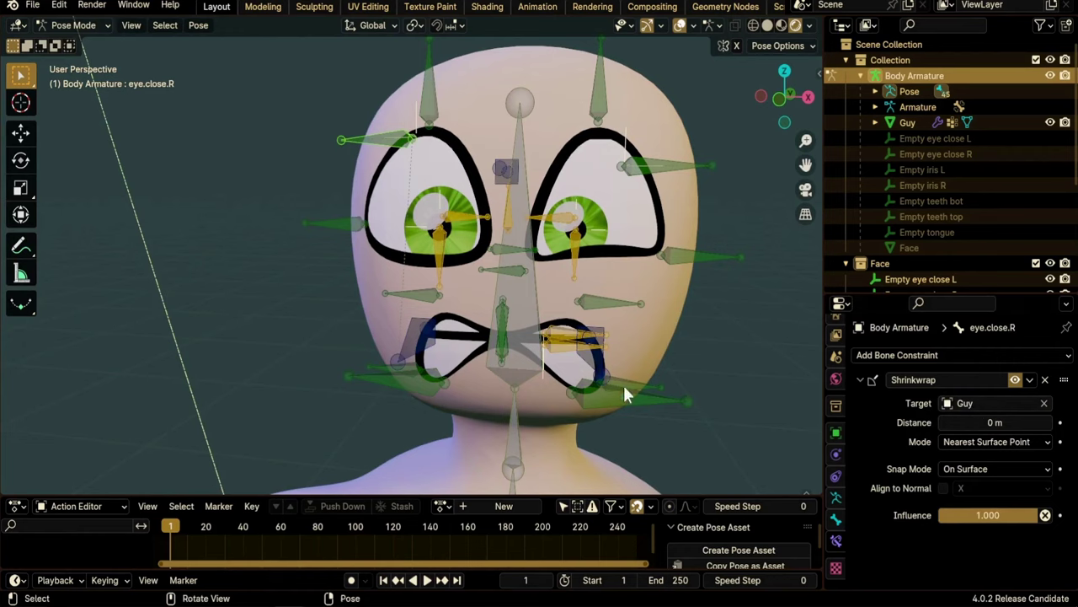
pyautogui.moveTo(624, 385); pyautogui.dragTo(488, 334, button='middle')
pyautogui.click(446, 209)
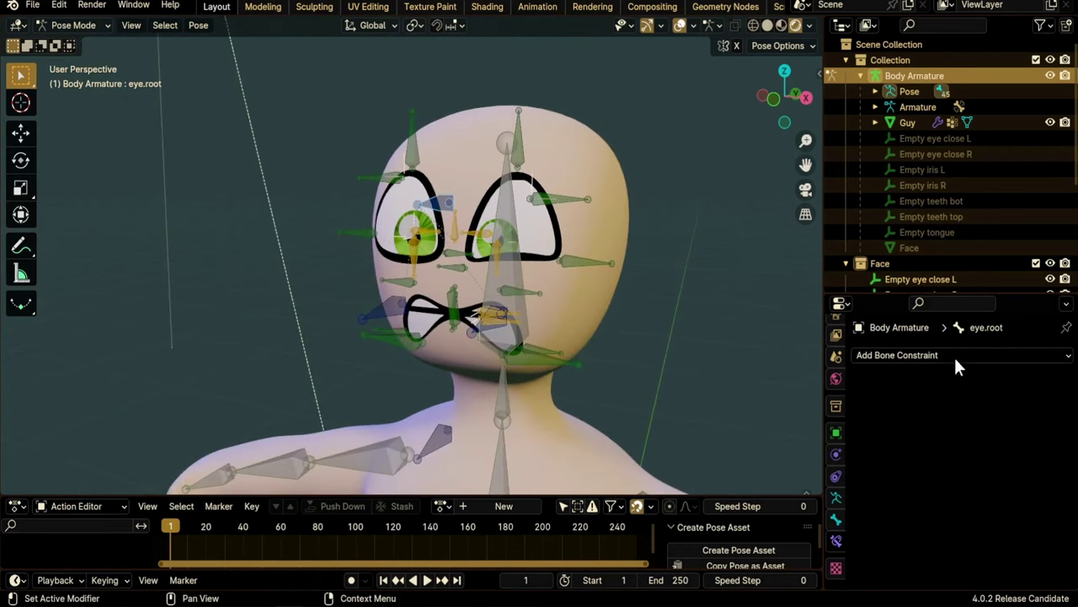
pyautogui.moveTo(539, 358); pyautogui.dragTo(512, 419, button='middle')
pyautogui.scroll(2, 511, 419)
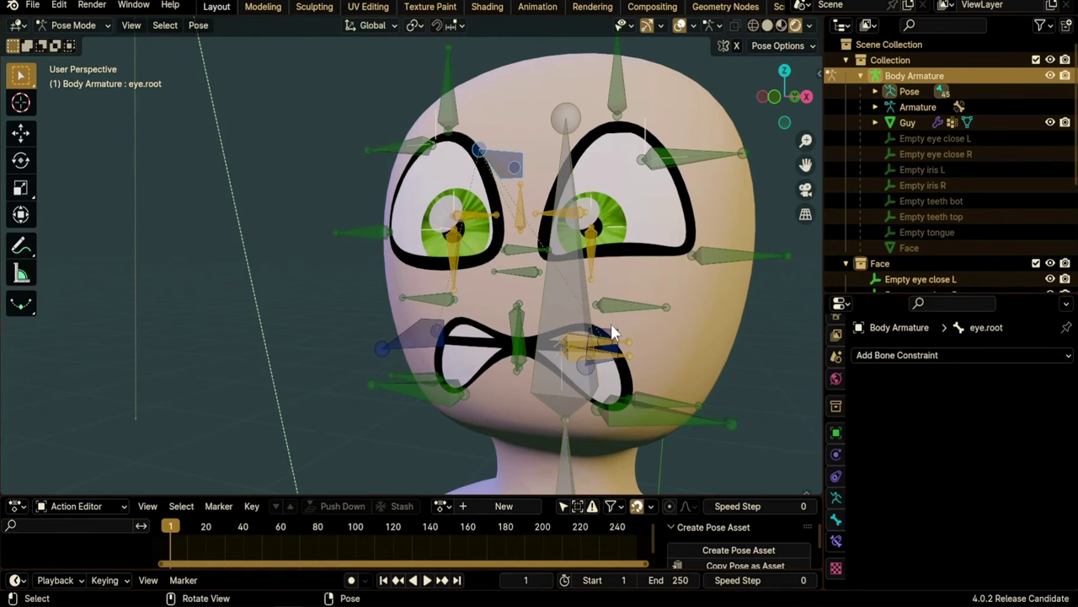
# - Append all the eye and mouth pose actions from mesh face rig 1.0.blend
pyautogui.click(32, 5)
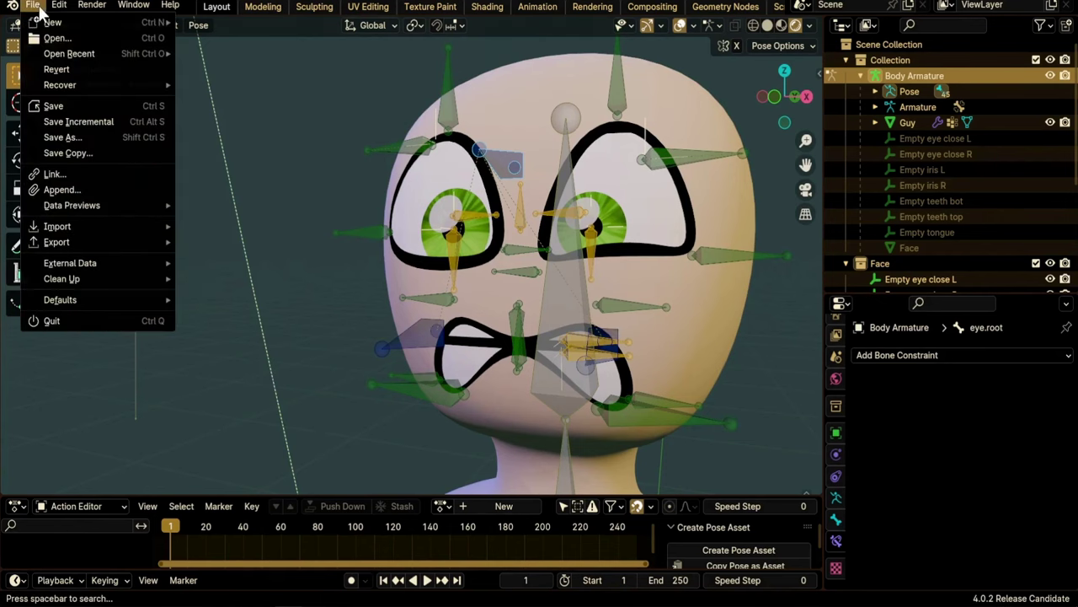
pyautogui.click(59, 189)
pyautogui.scroll(-3, 682, 221)
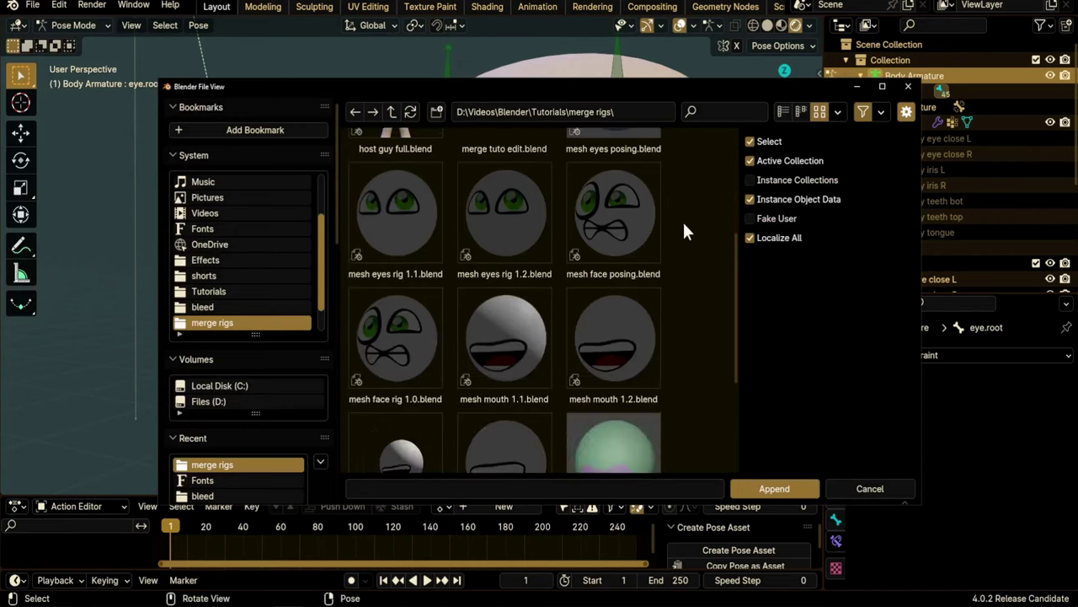
pyautogui.doubleClick(395, 347)
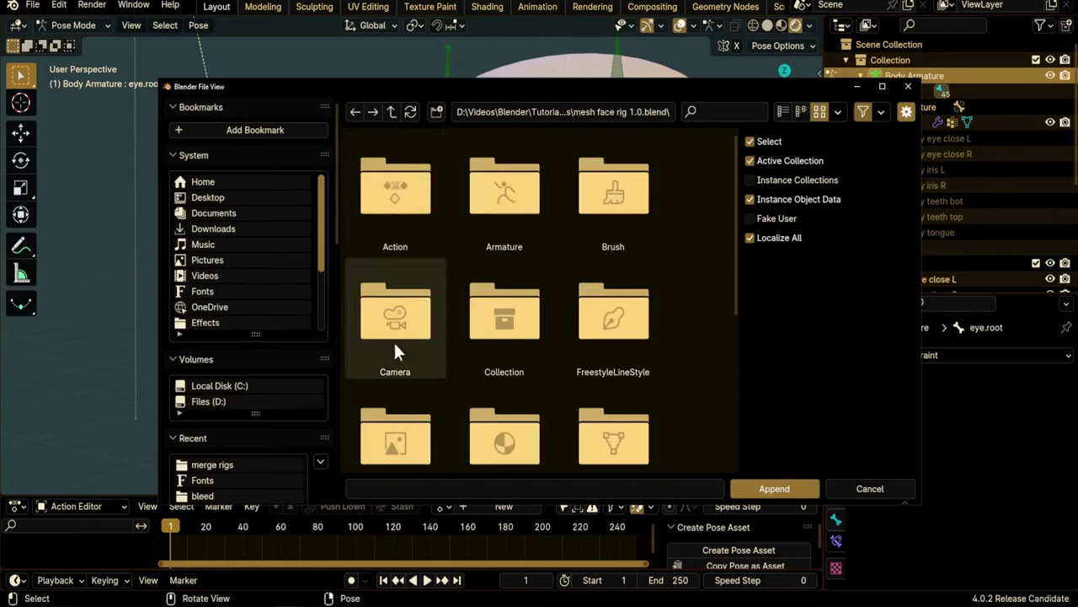
pyautogui.doubleClick(395, 197)
pyautogui.scroll(-3, 579, 242)
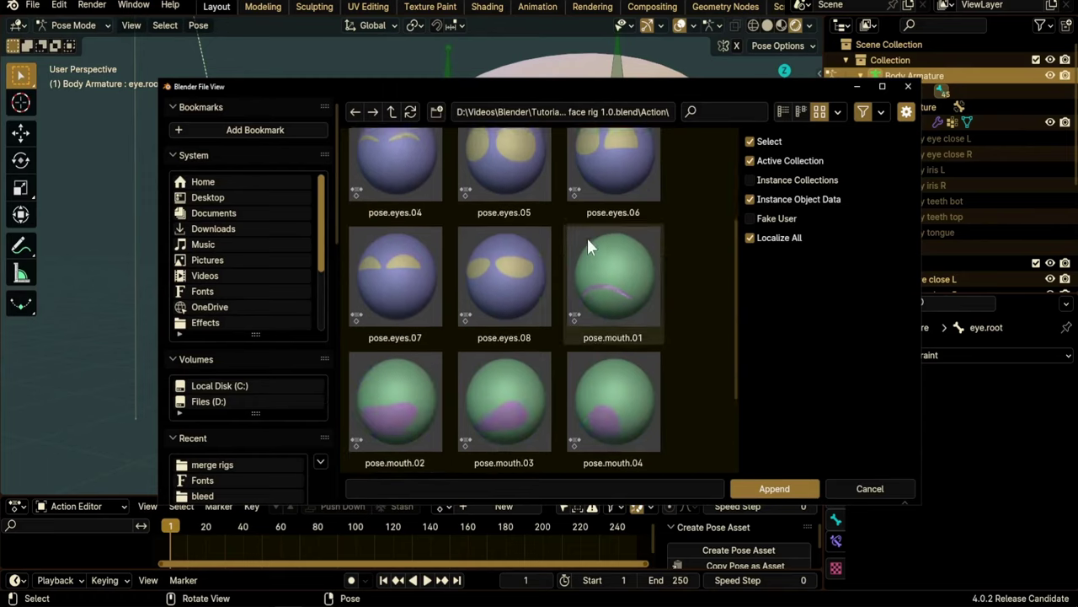
pyautogui.scroll(-3, 587, 244)
pyautogui.scroll(3, 683, 431)
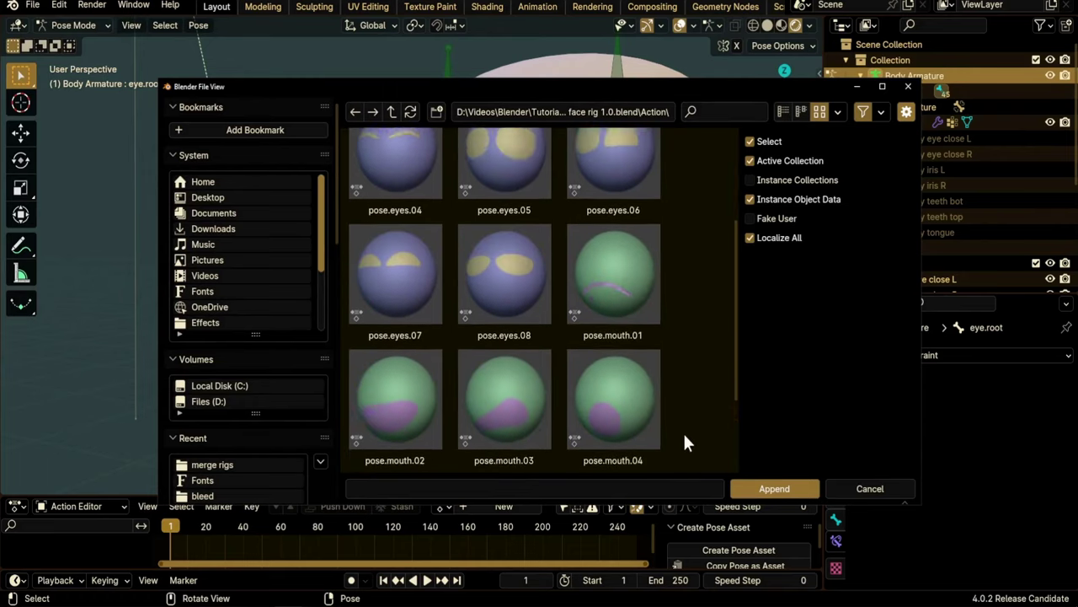
pyautogui.scroll(3, 683, 431)
pyautogui.press('a')
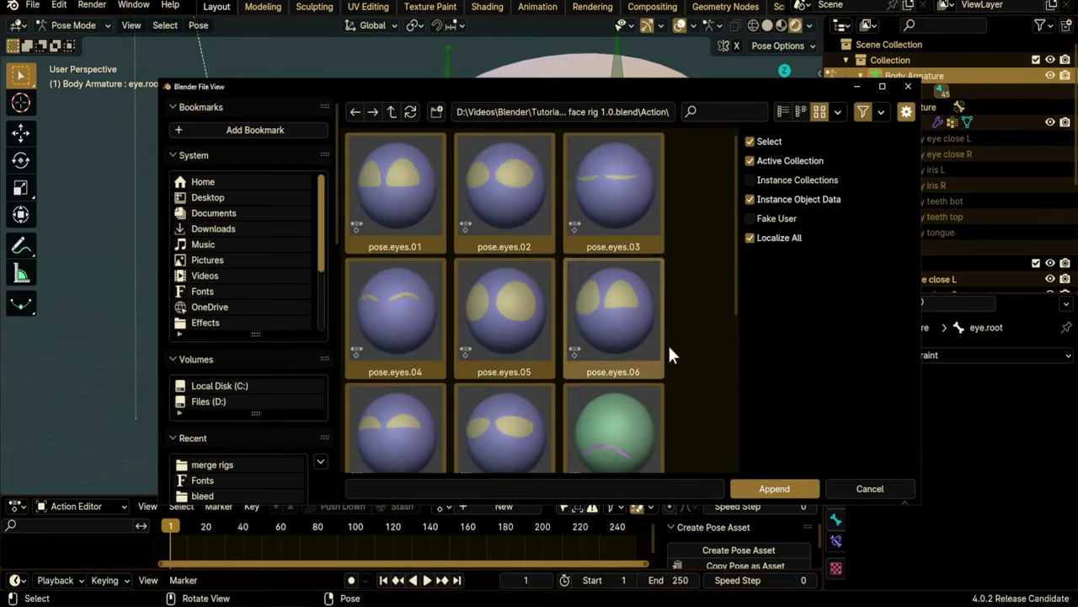
pyautogui.click(748, 488)
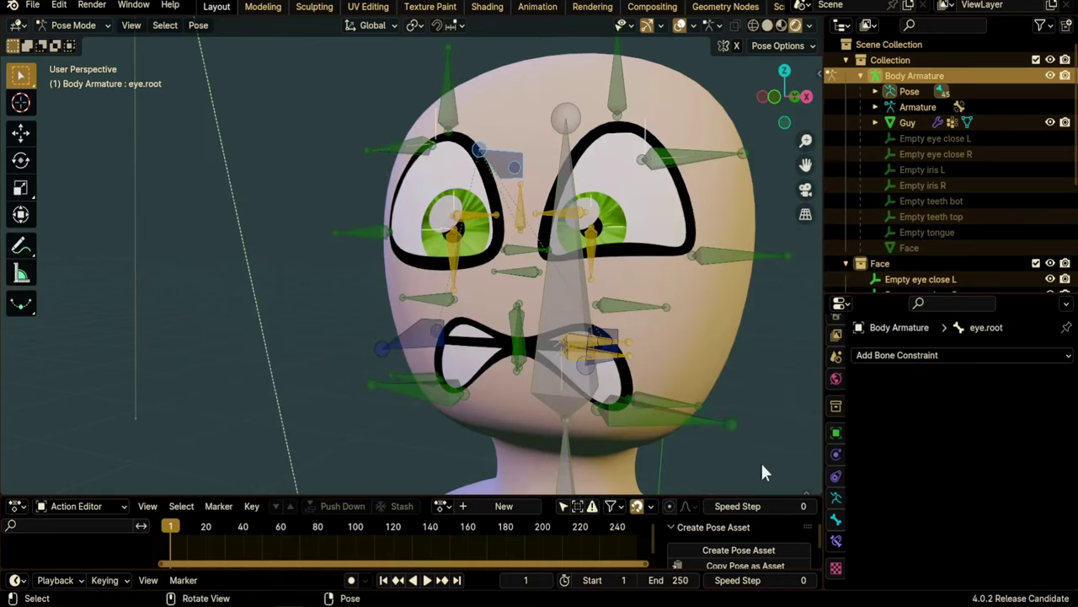
# - Show the asset shelf and try several eye pose assets on the Body Armature, ending with pose.eyes.05
pyautogui.click(806, 490)
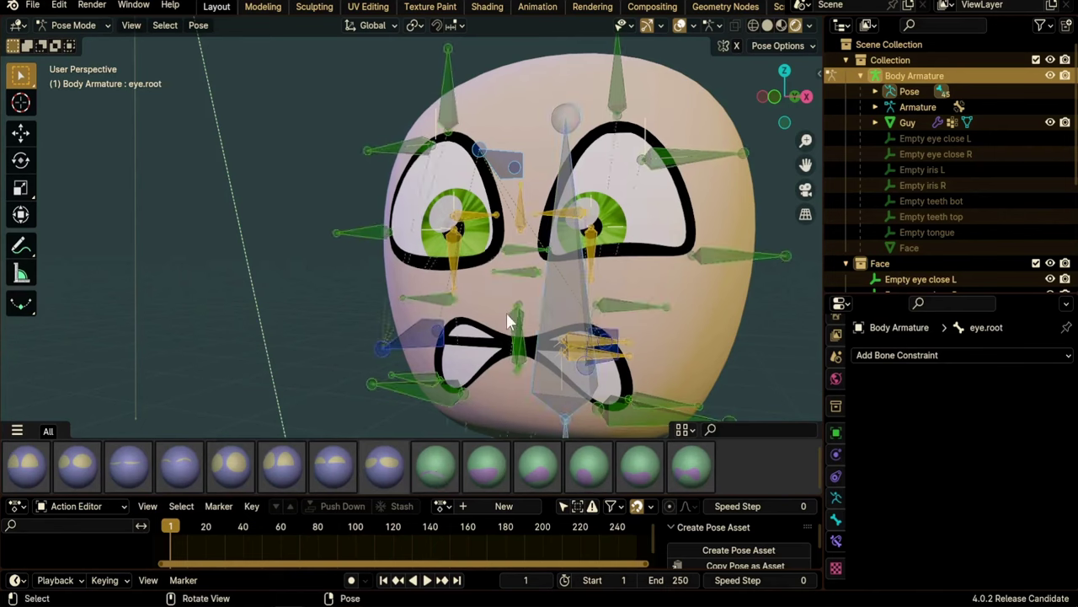
pyautogui.click(28, 469)
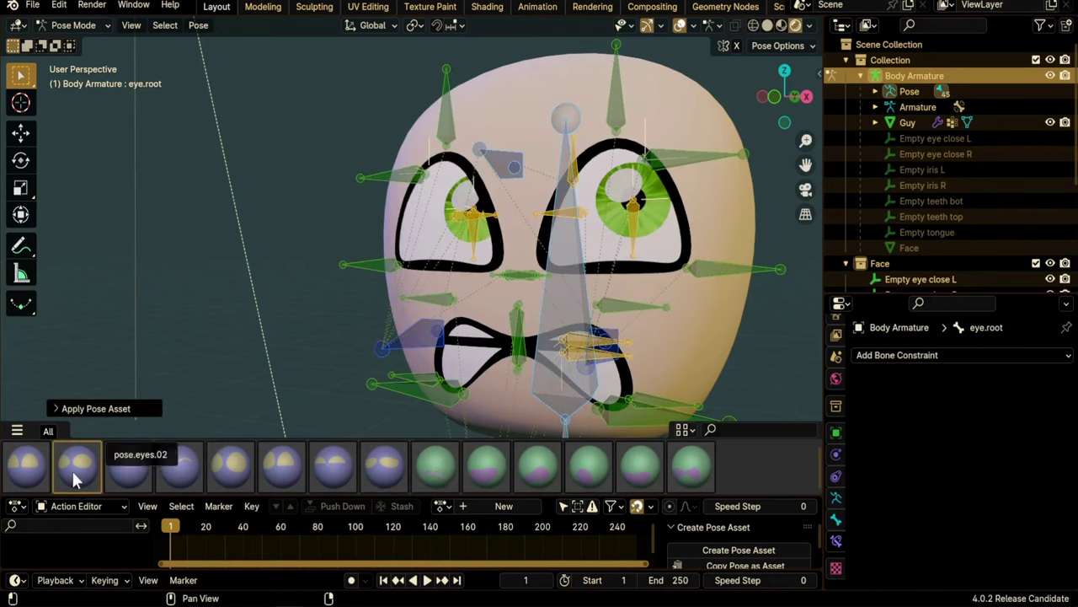
pyautogui.click(139, 472)
pyautogui.click(302, 471)
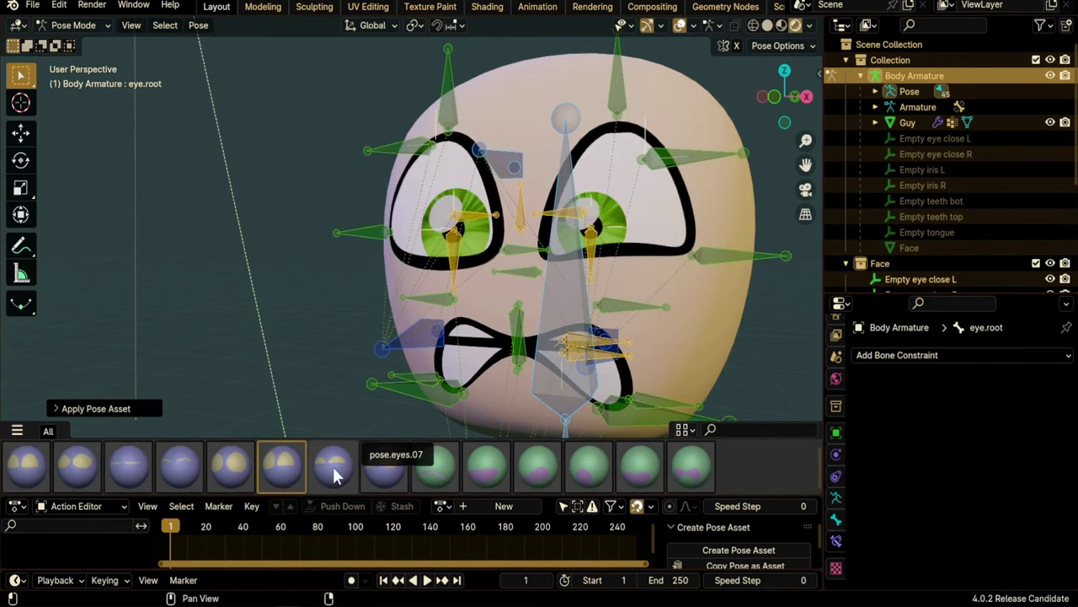
pyautogui.click(335, 474)
pyautogui.click(382, 467)
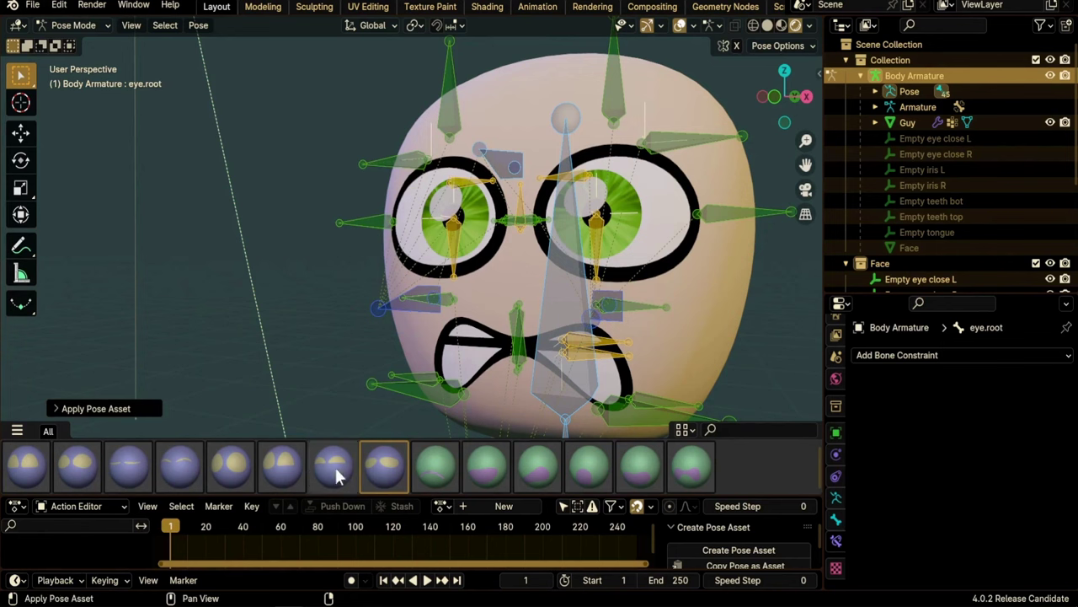
pyautogui.click(229, 471)
pyautogui.scroll(4, 495, 96)
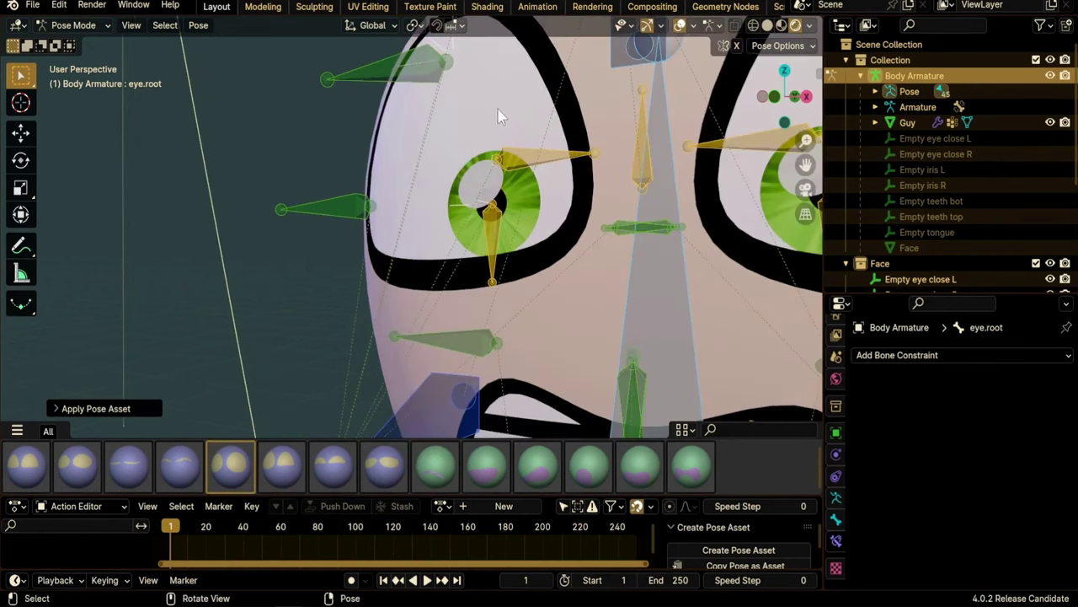
pyautogui.scroll(-2, 460, 177)
pyautogui.scroll(-3, 681, 291)
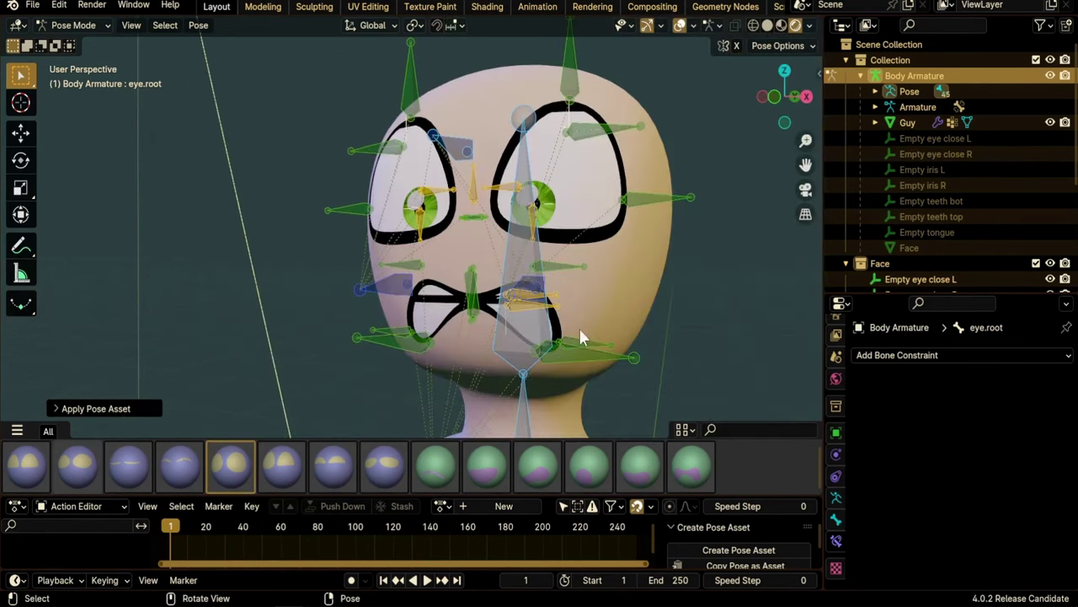
# - Load the pose.eyes.05 action in the Action Editor and turn on Auto Keying
pyautogui.click(17, 506)
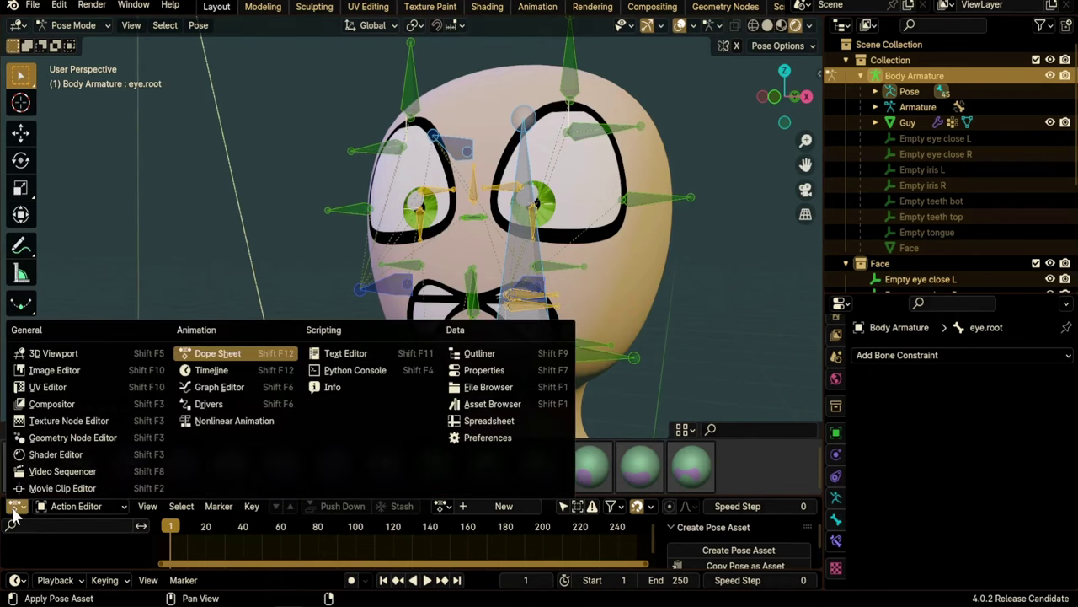
pyautogui.click(12, 511)
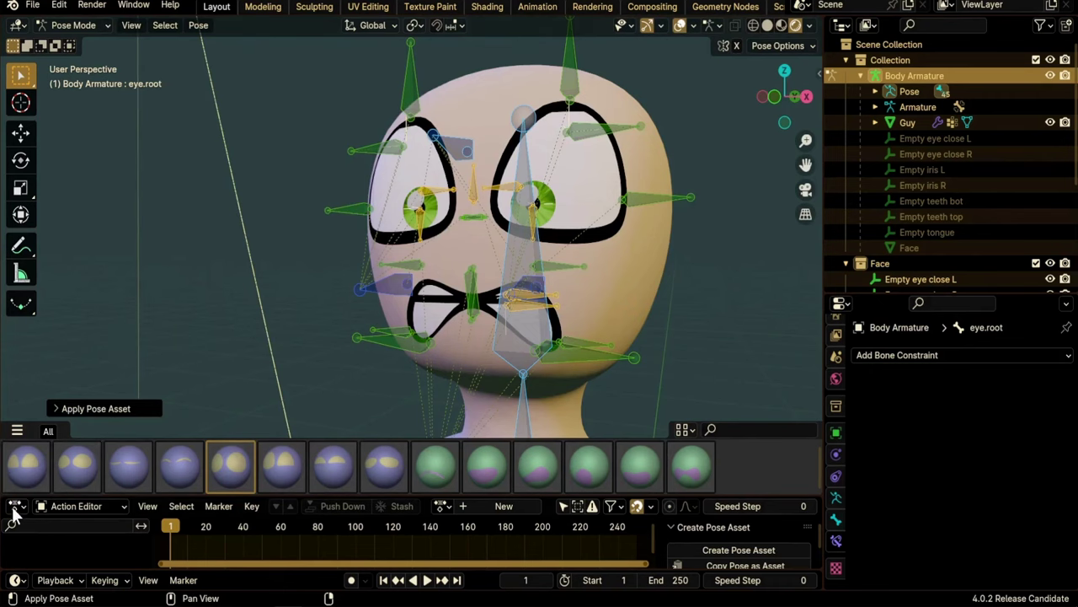
pyautogui.click(443, 506)
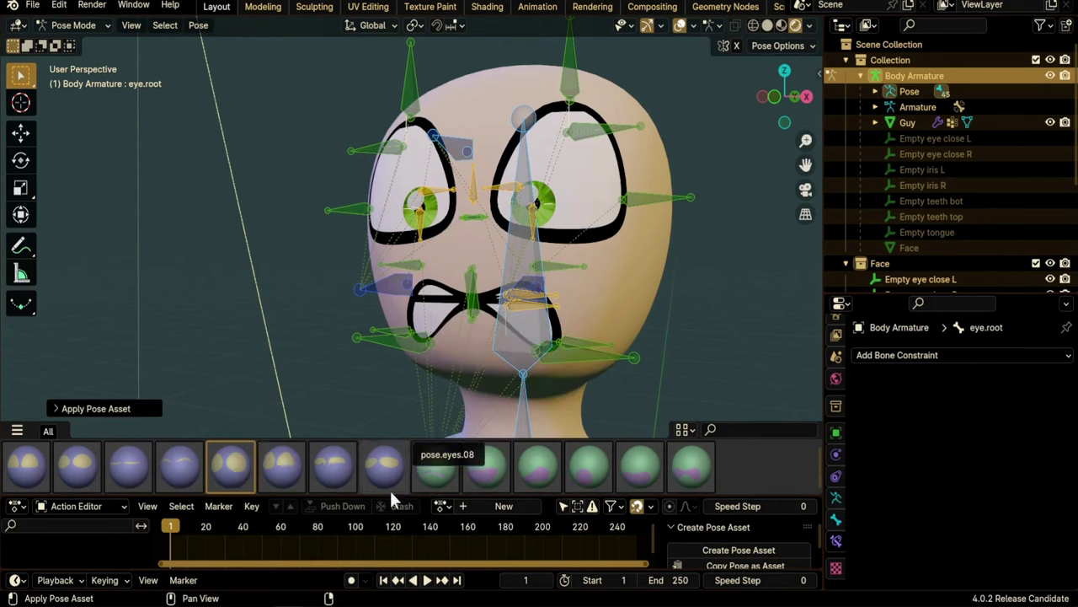
pyautogui.click(443, 506)
pyautogui.click(510, 386)
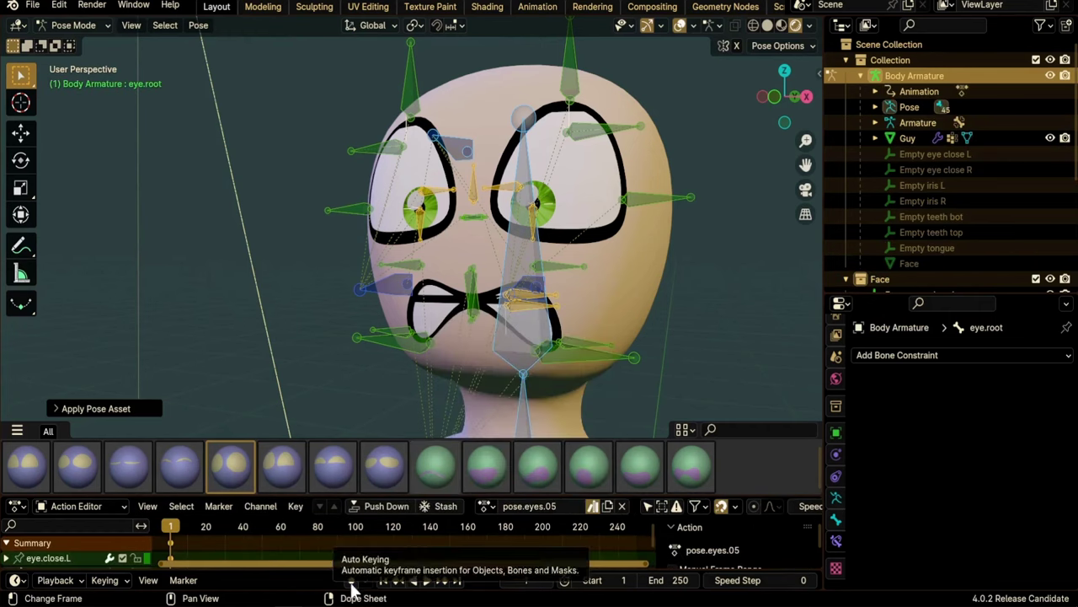
pyautogui.click(17, 579)
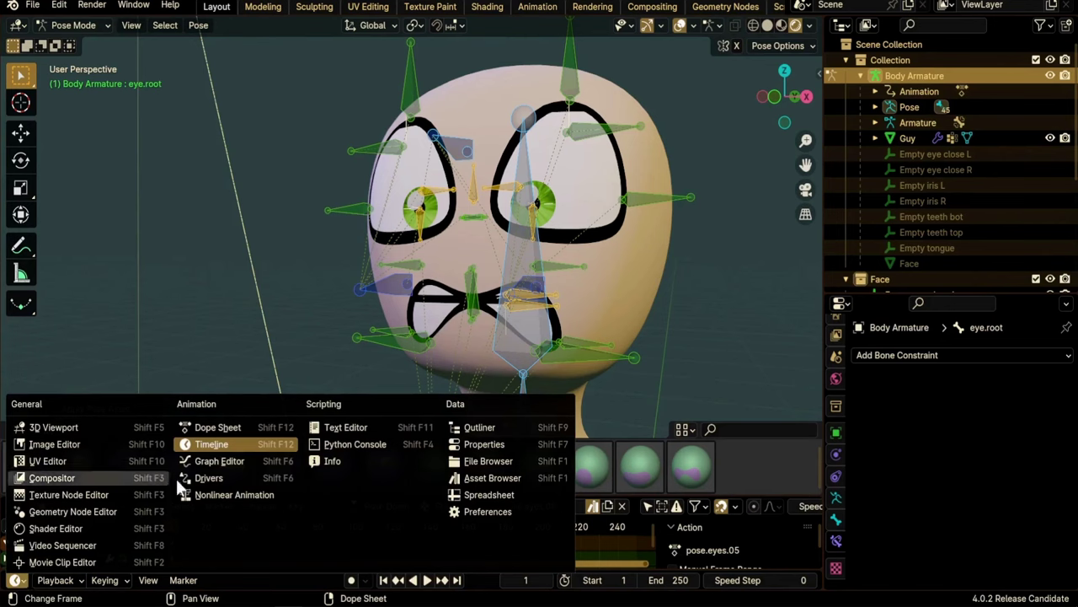
pyautogui.click(349, 585)
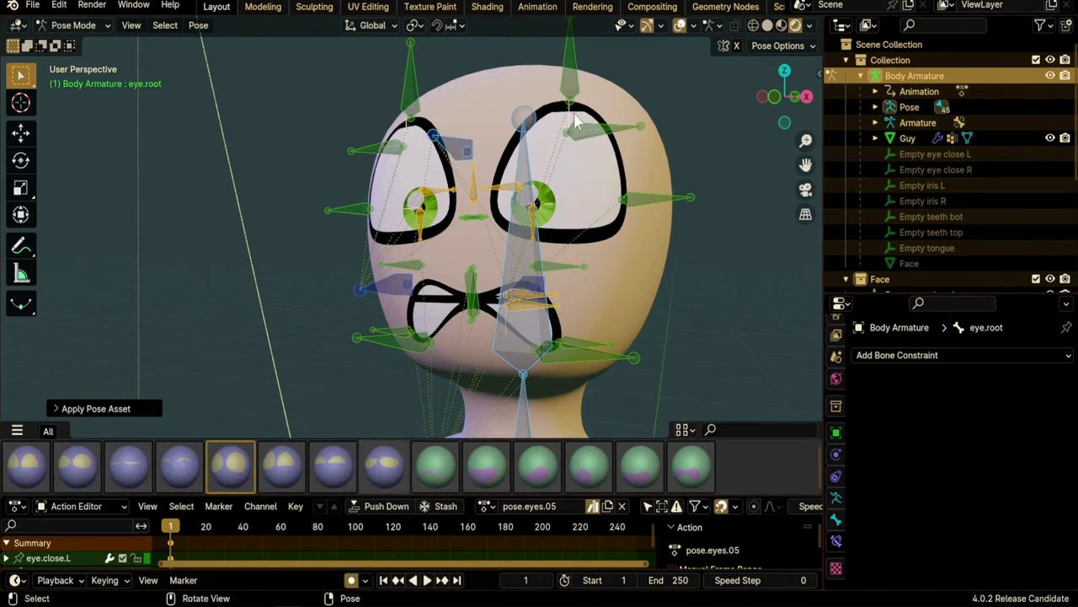
# - Lower the eye.mid.L bone slightly with X-axis mirroring on to round the tops of both eyes
pyautogui.scroll(2, 546, 125)
pyautogui.moveTo(546, 125); pyautogui.dragTo(549, 238, button='middle')
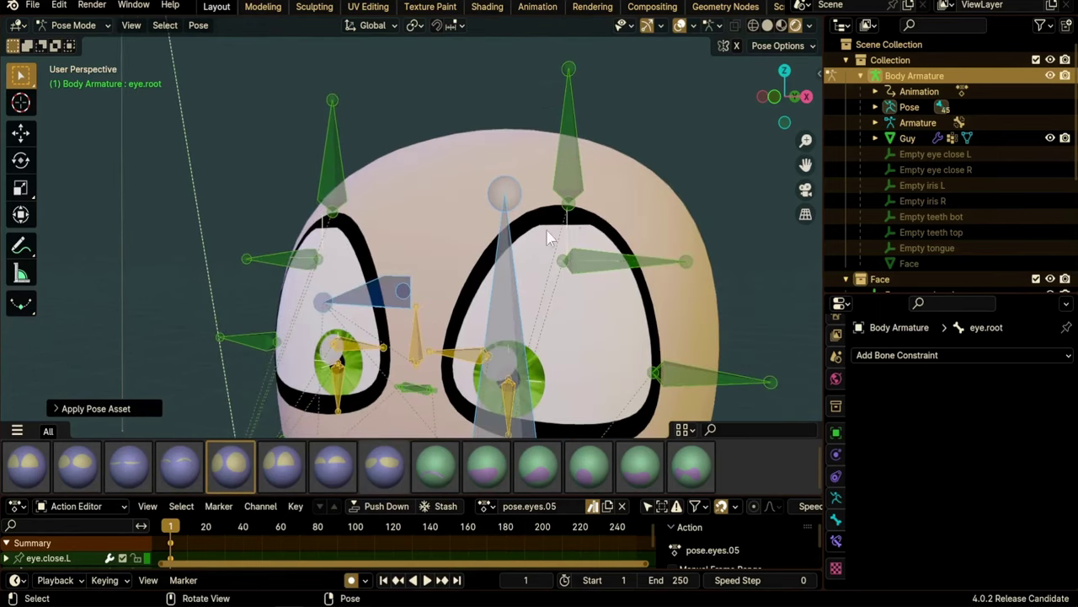
pyautogui.click(579, 162)
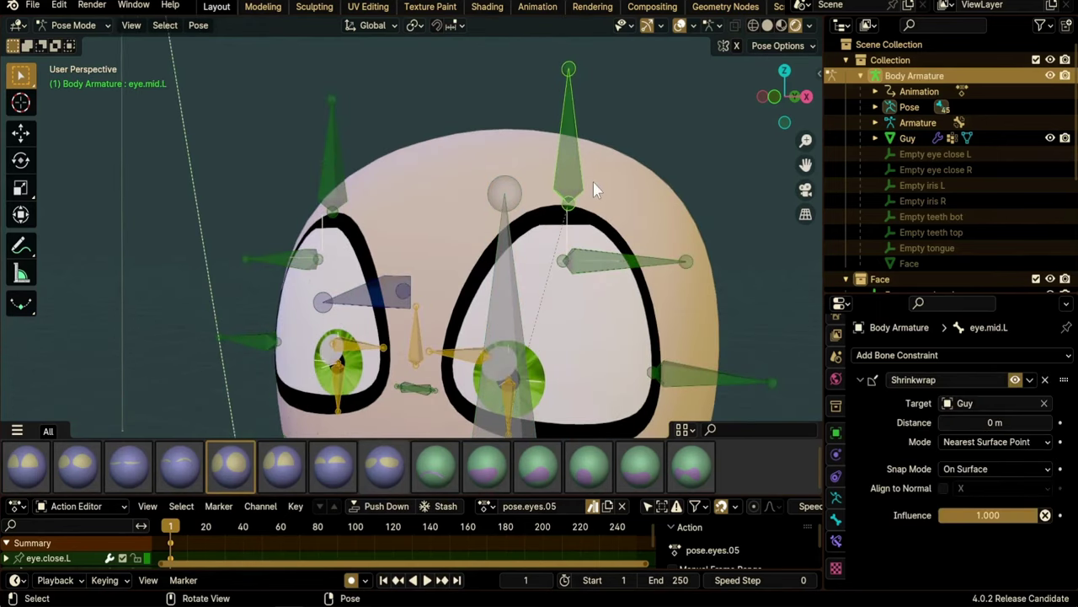
pyautogui.press('g')
pyautogui.click(599, 194)
pyautogui.press('g')
pyautogui.click(571, 203)
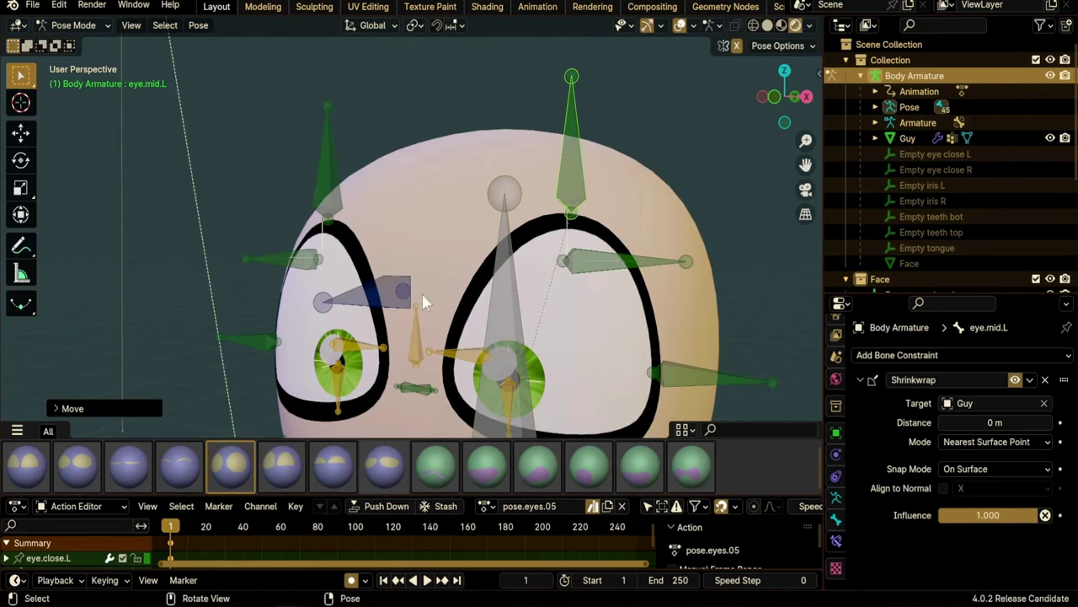
pyautogui.scroll(-4, 421, 295)
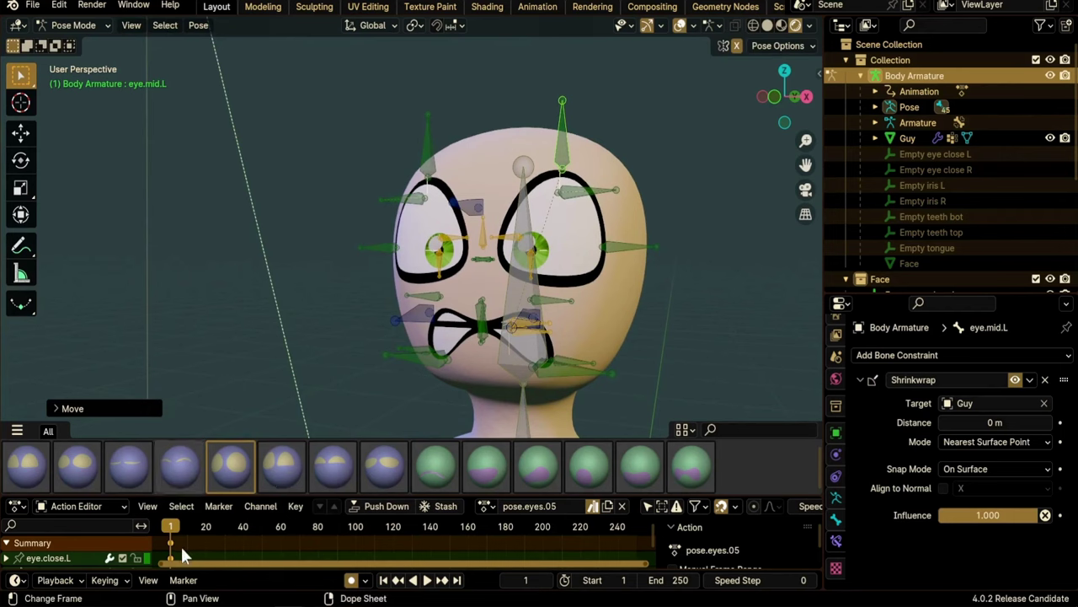
# - Unlink the pose.eyes.05 action and alternate between the pose.eyes.04 and pose.eyes.05 assets to check the adjusted pose
pyautogui.click(620, 507)
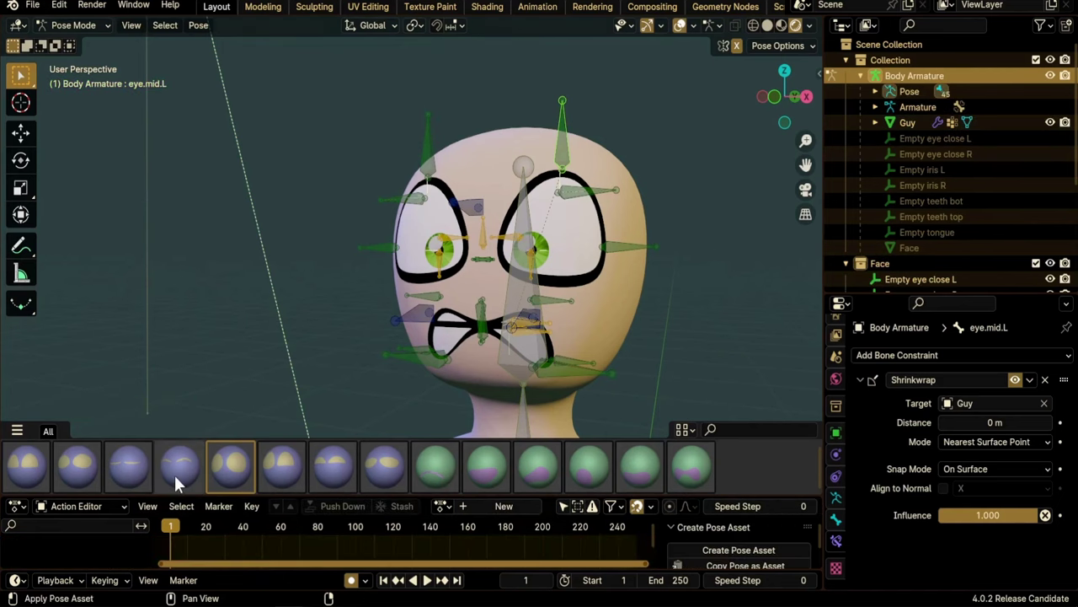
pyautogui.click(174, 474)
pyautogui.click(235, 477)
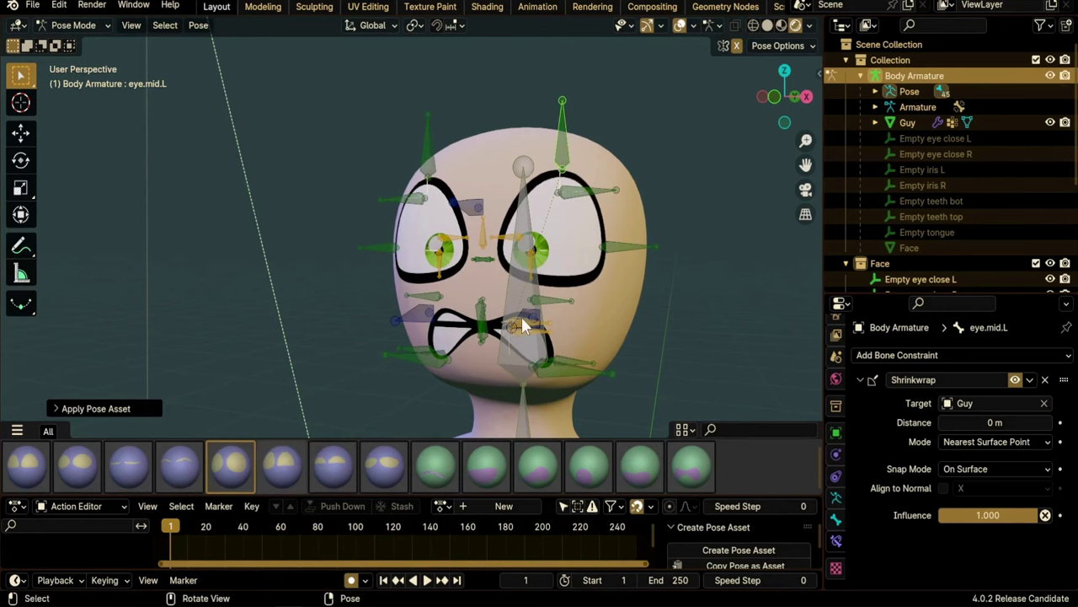
pyautogui.click(182, 466)
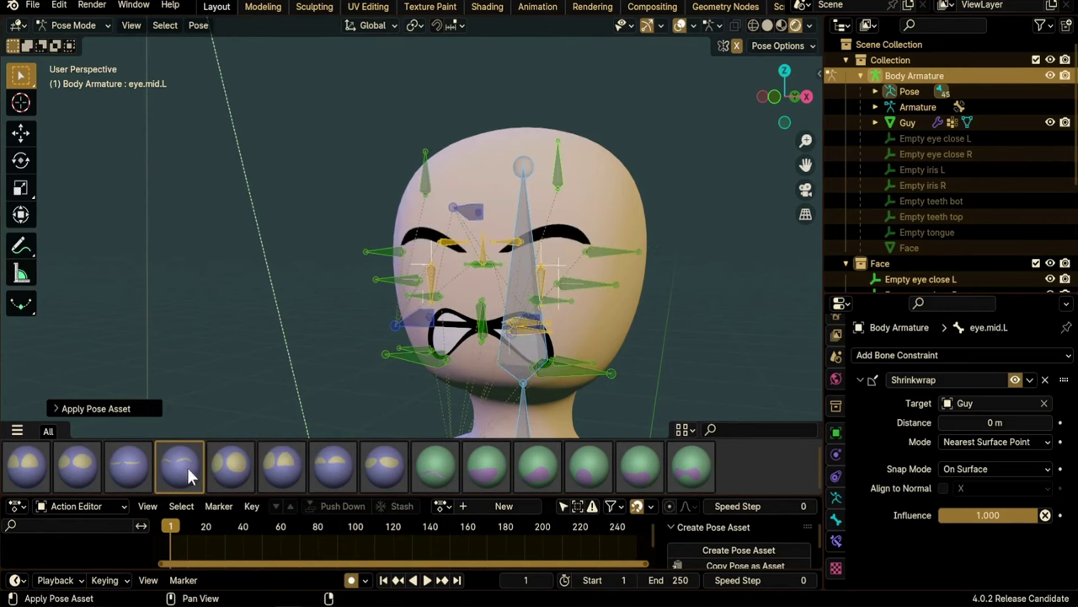
pyautogui.click(229, 466)
# - Inspect the adjusted eyes up close, then preview the pose.eyes.06, pose.eyes.07 and pose.eyes.08 assets on the head
pyautogui.scroll(5, 583, 171)
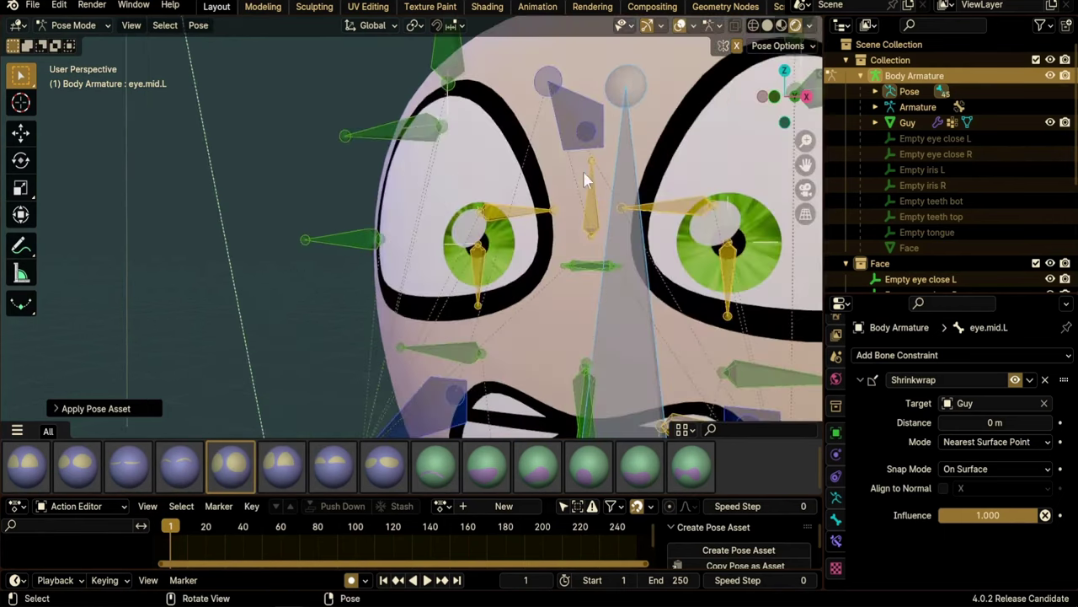
pyautogui.scroll(-5, 583, 171)
pyautogui.moveTo(535, 261); pyautogui.dragTo(512, 271, button='middle')
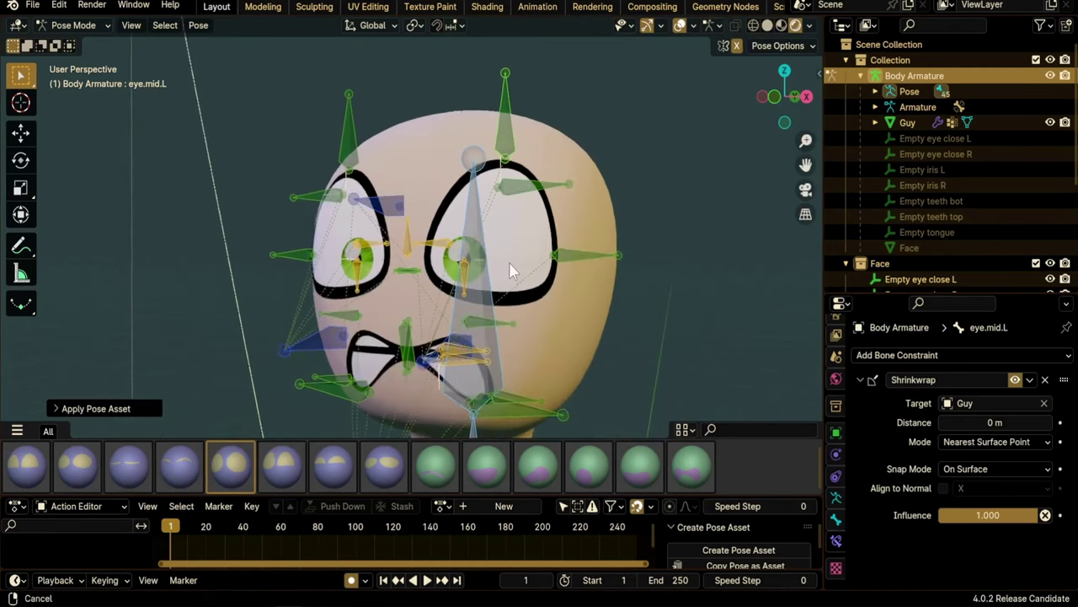
pyautogui.scroll(2, 511, 271)
pyautogui.click(283, 466)
pyautogui.scroll(3, 477, 215)
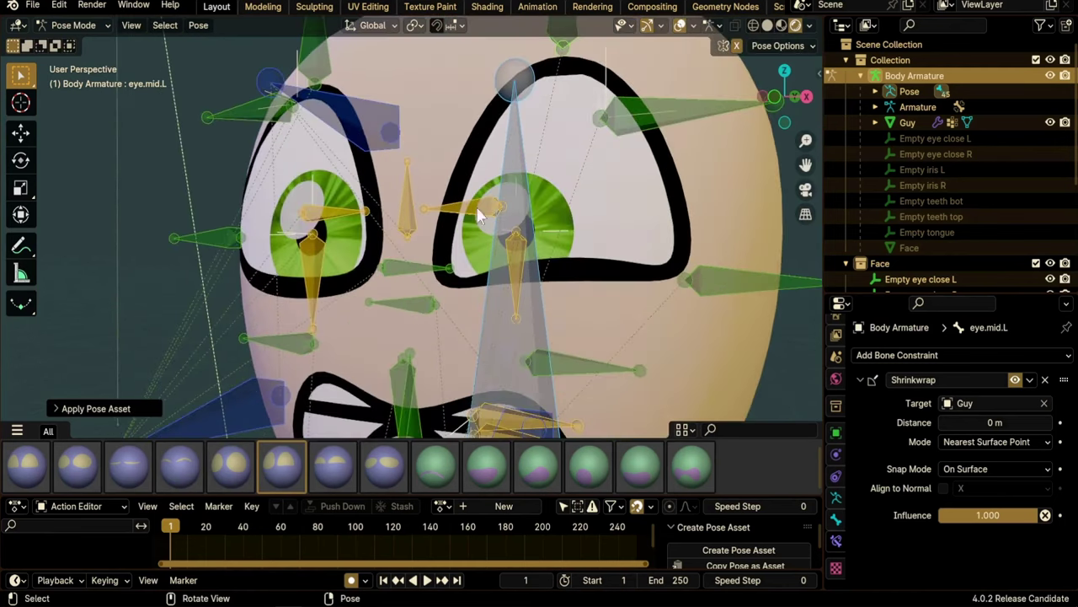
pyautogui.scroll(-5, 557, 126)
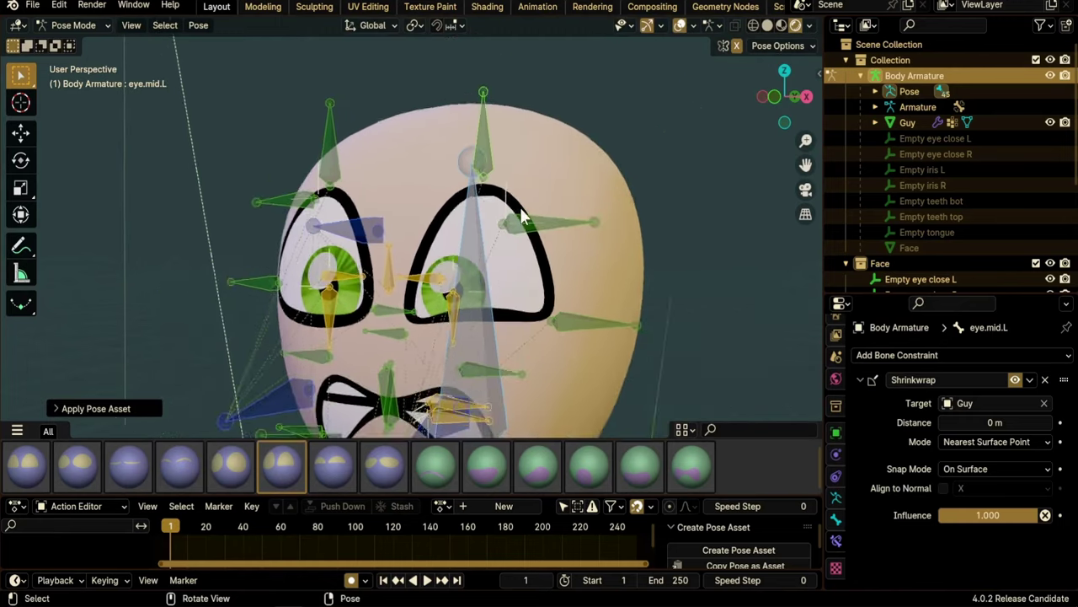
pyautogui.click(337, 470)
pyautogui.click(389, 459)
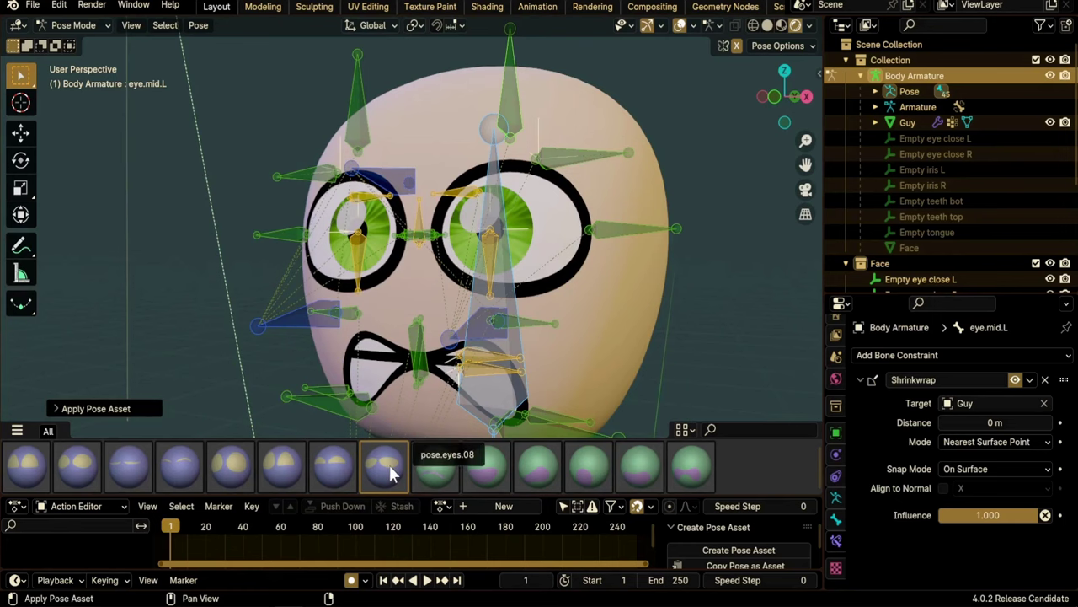
# - Load the pose.eyes.08 action in the Action Editor and lower the eye.mid.L bone slightly with mirroring on
pyautogui.click(442, 505)
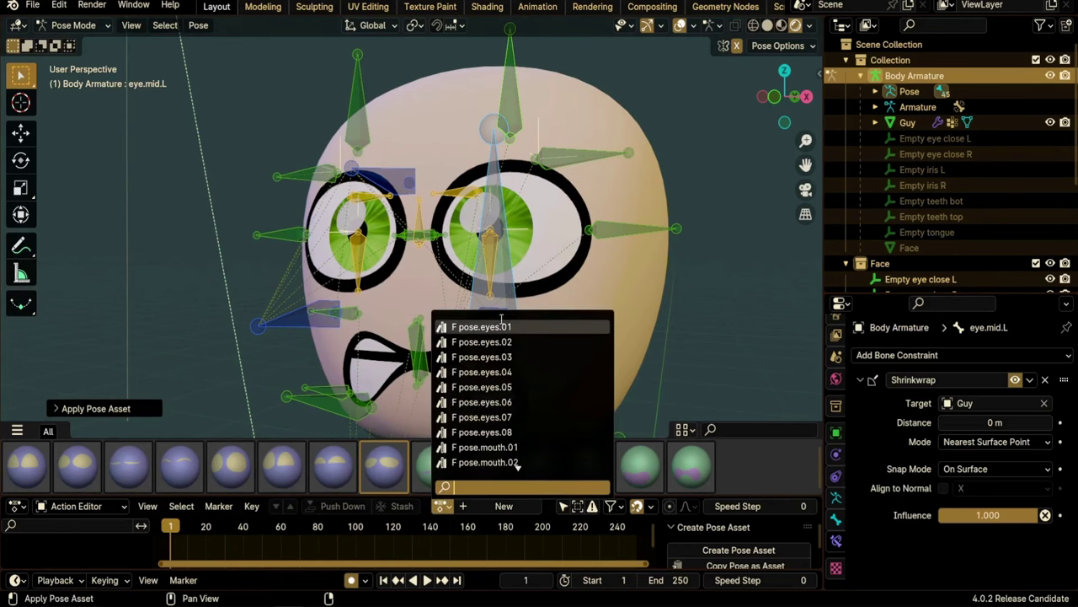
pyautogui.click(484, 431)
pyautogui.scroll(-2, 500, 139)
pyautogui.press('g')
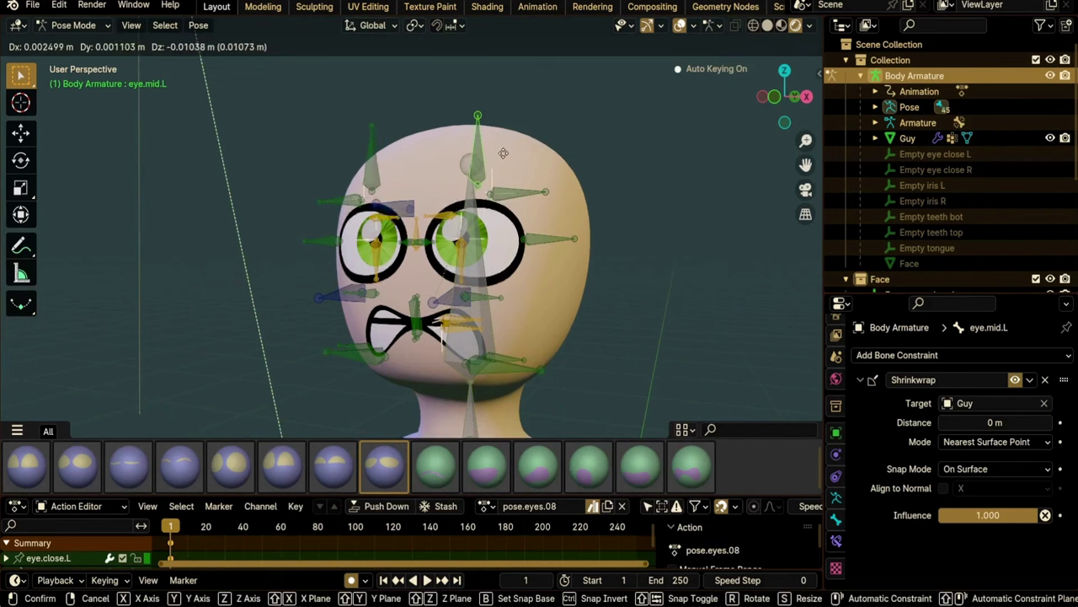
pyautogui.click(502, 161)
pyautogui.scroll(2, 543, 326)
# - Hide the mouth and body bone collections of the Body Armature, leaving only the eyes collection shown
pyautogui.click(543, 324)
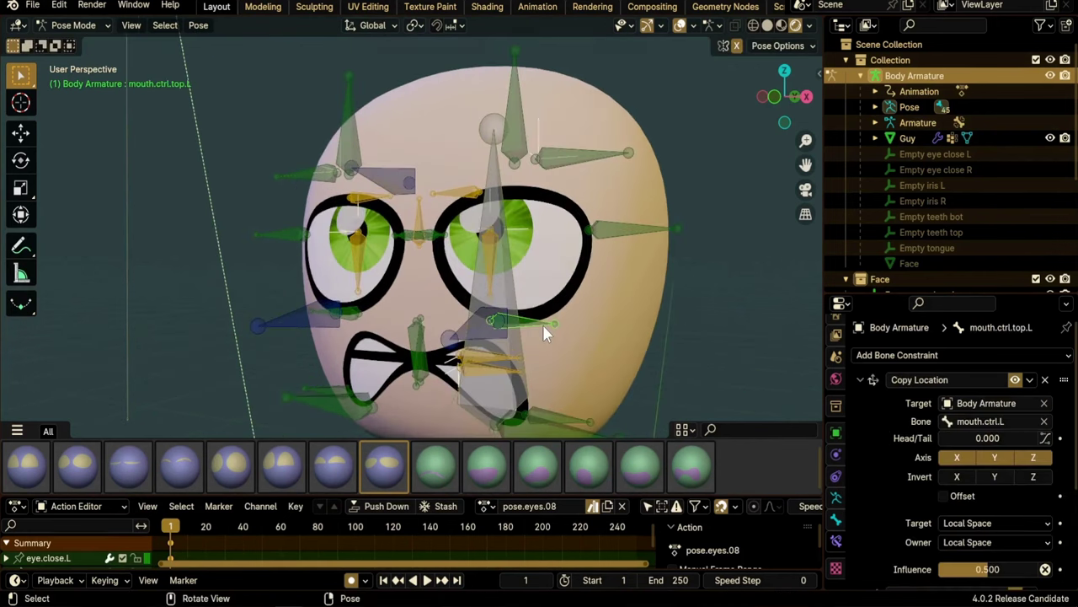
pyautogui.press('KP_1')
pyautogui.scroll(2, 493, 276)
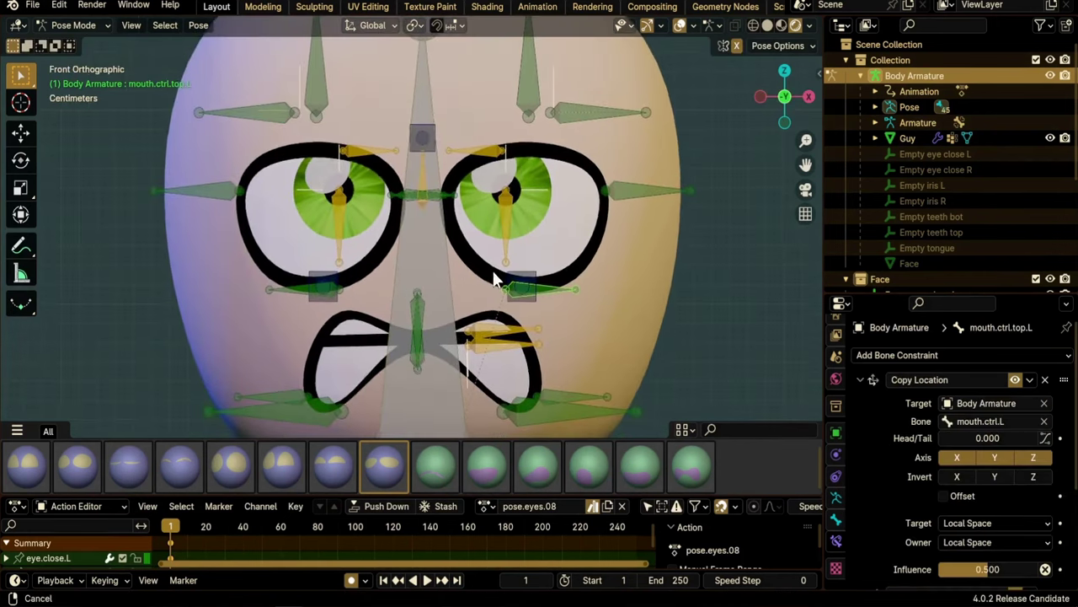
pyautogui.press('g')
pyautogui.press('Escape')
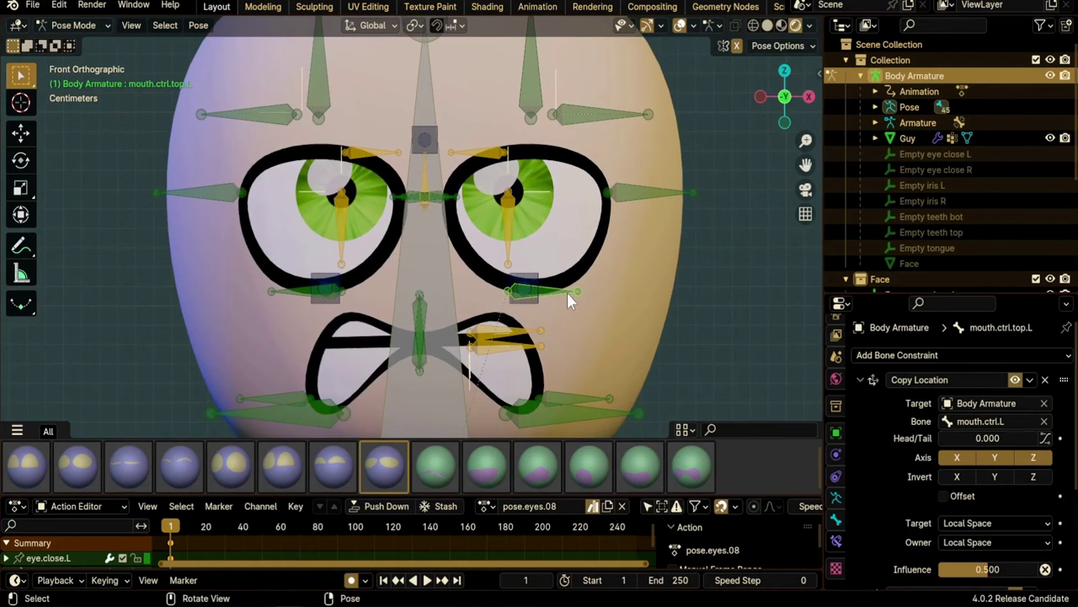
pyautogui.click(836, 497)
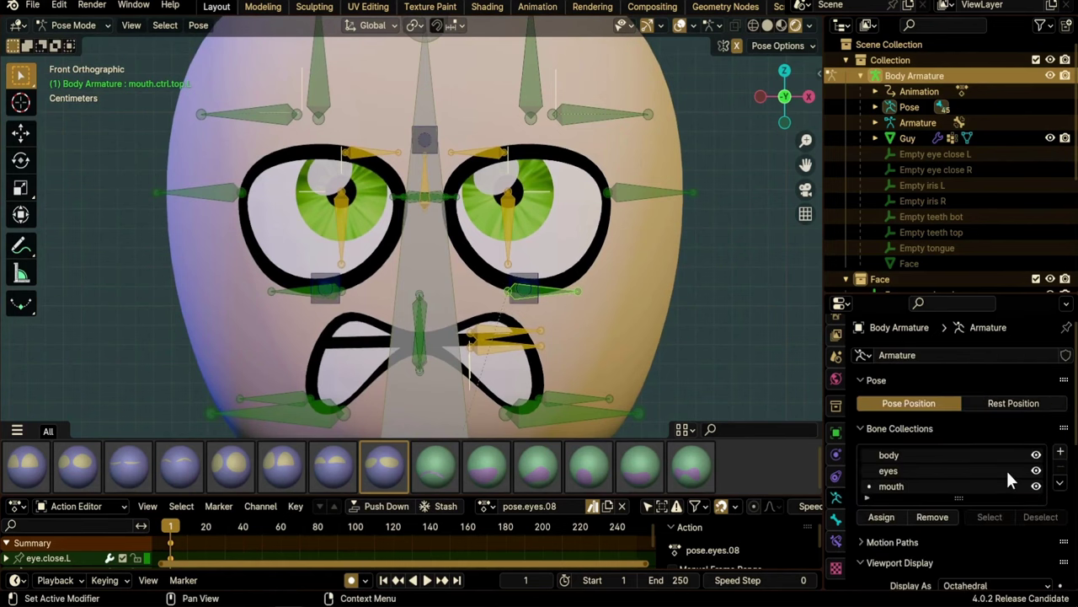
pyautogui.click(1036, 486)
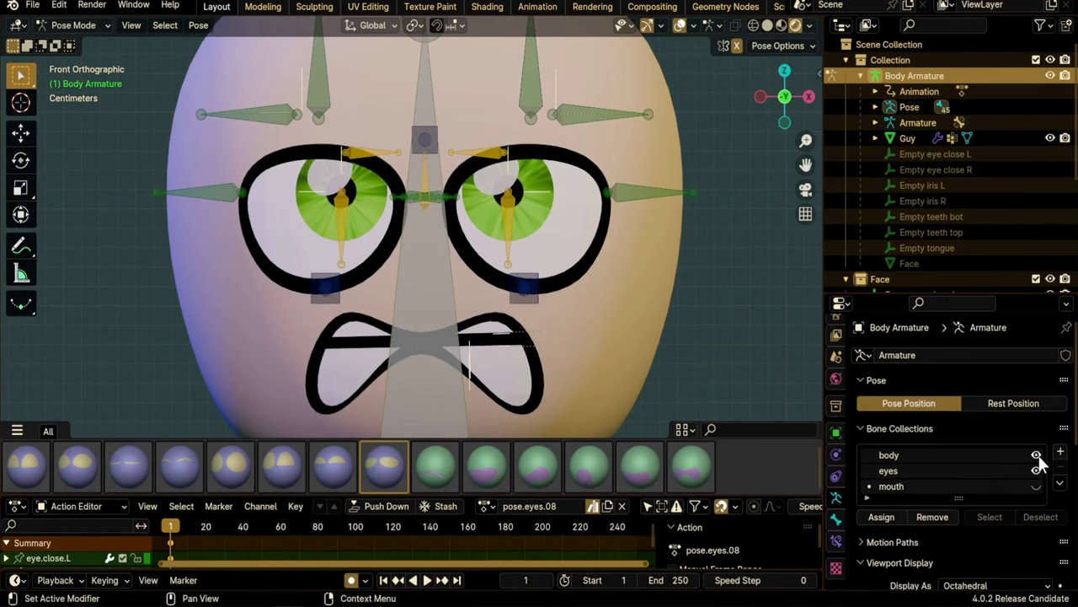
pyautogui.click(1036, 455)
# - Resize the eye.mid.R bone to raise the lower edge of both eyes, and lower the bone slightly
pyautogui.click(325, 96)
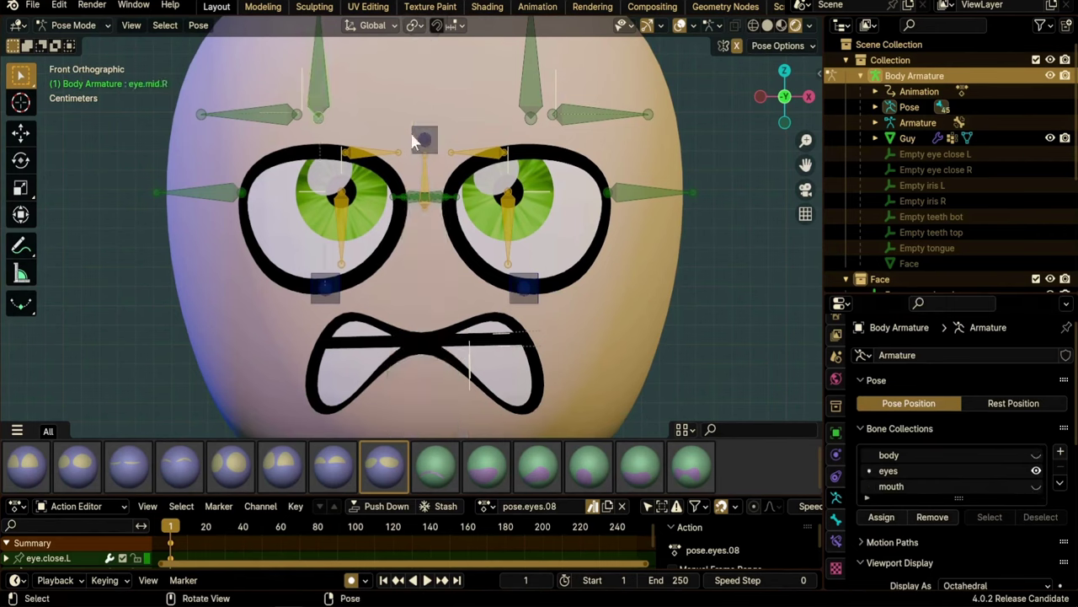
pyautogui.press('s')
pyautogui.press('Return')
pyautogui.press('g')
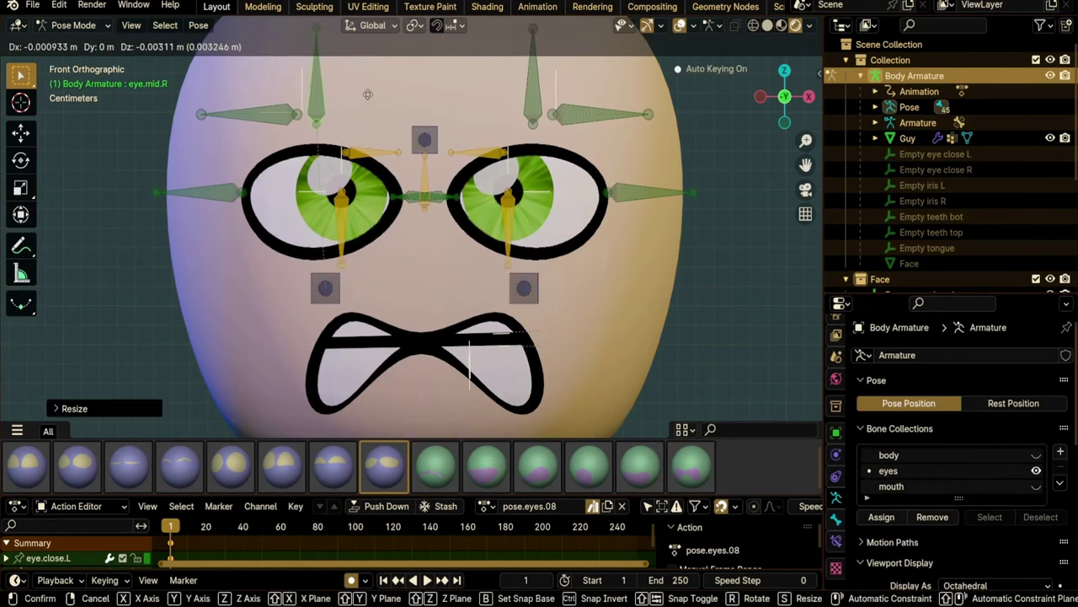
pyautogui.click(344, 115)
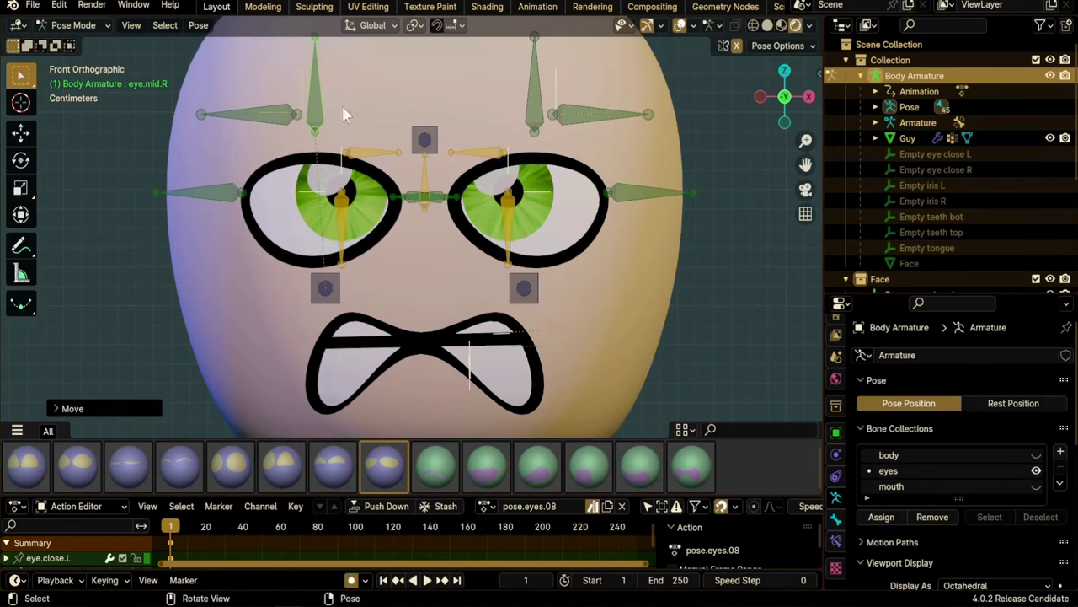
# - Lower the eye.close.R and eye.mid.R bones and shift the outer eye corner bones outward and down to half-close both eyes
pyautogui.click(259, 126)
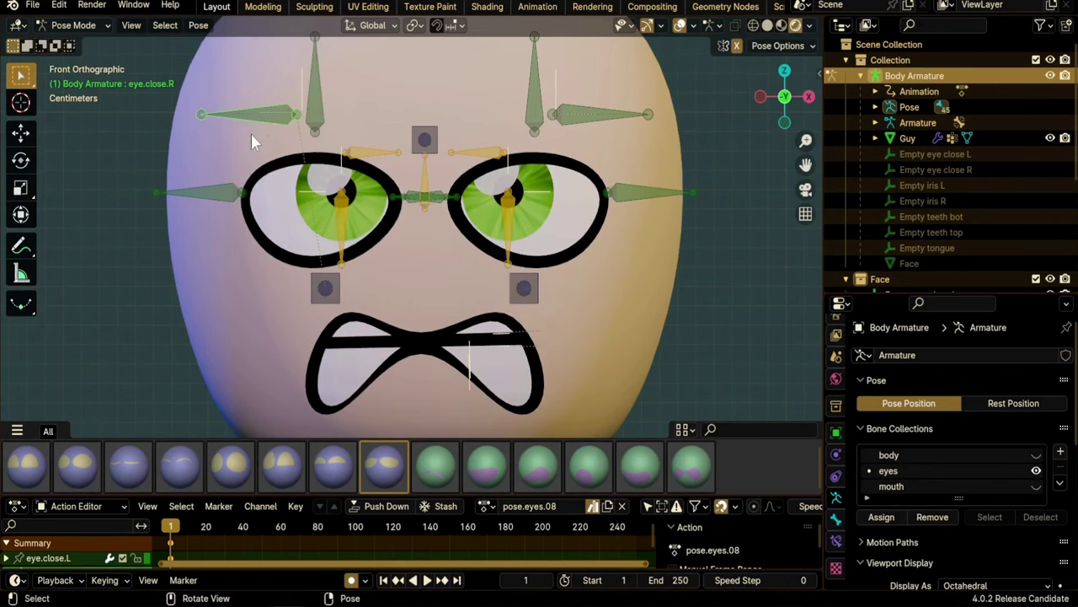
pyautogui.click(318, 118)
pyautogui.press('g')
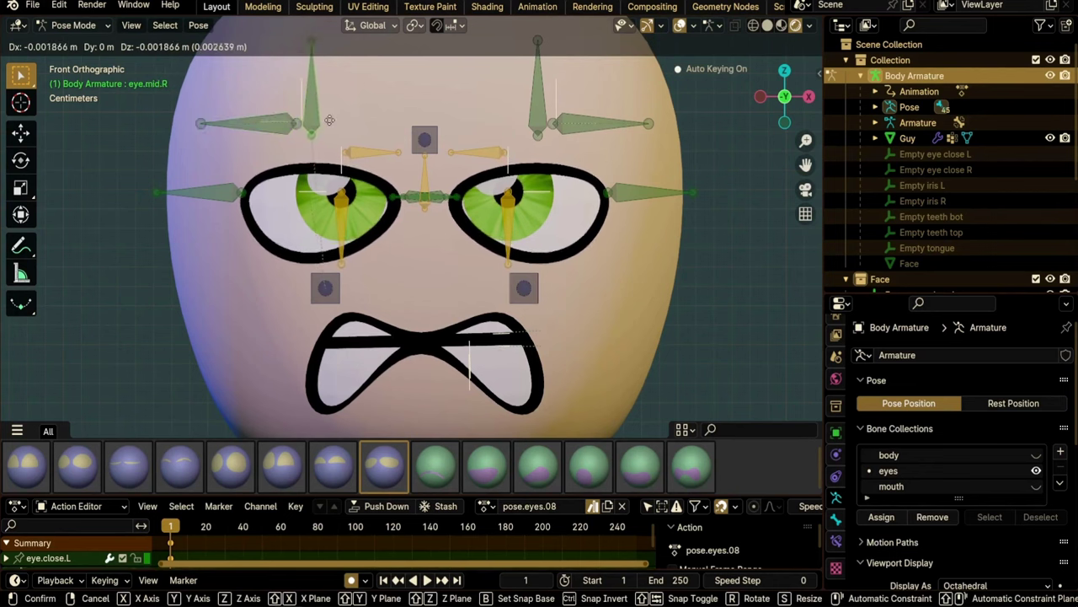
pyautogui.click(334, 132)
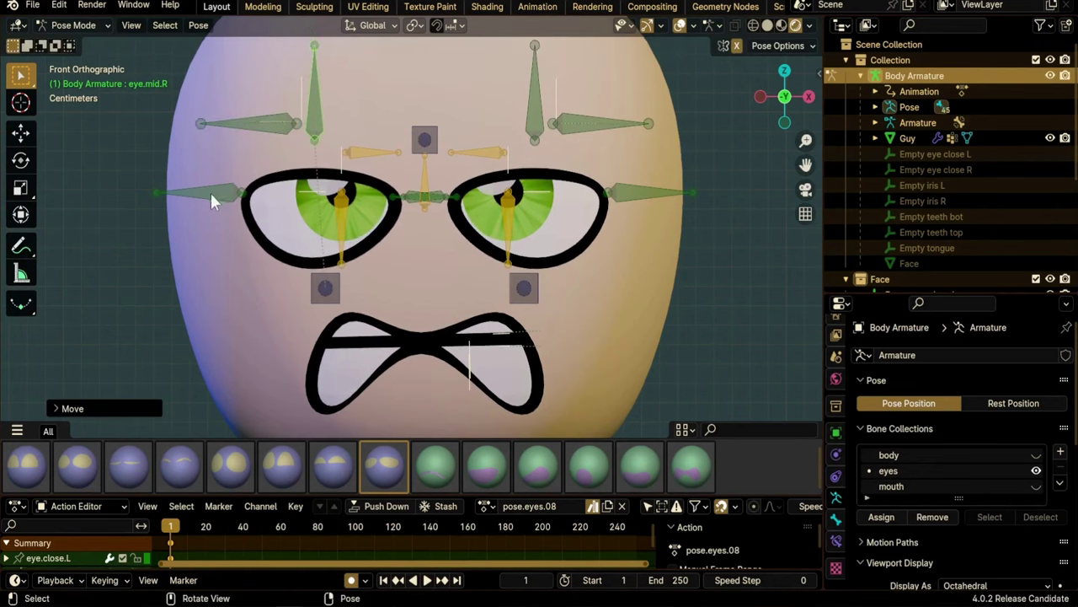
pyautogui.press('g')
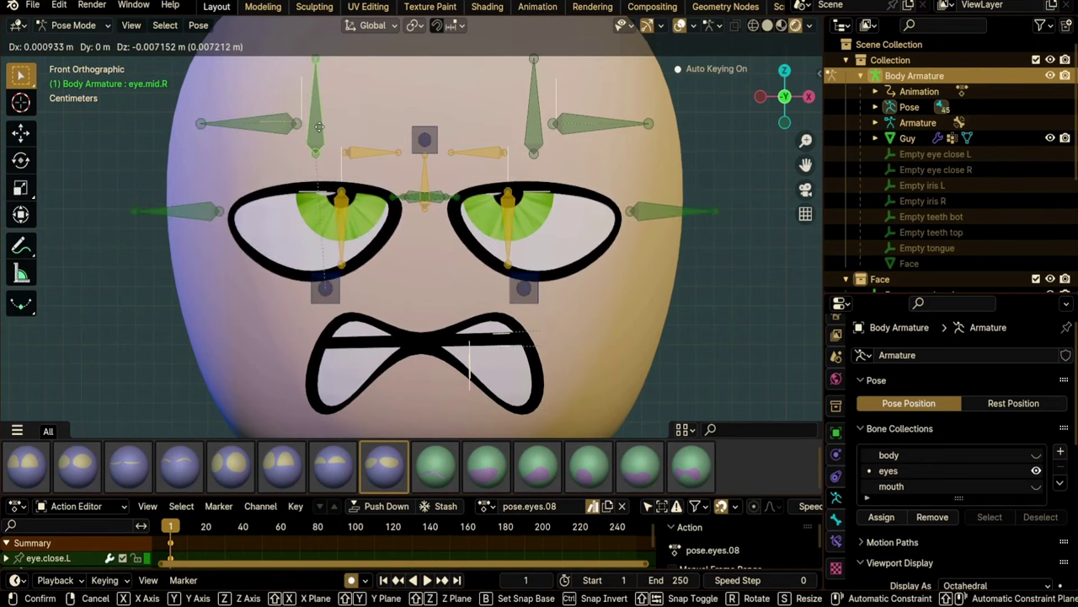
pyautogui.press('Escape')
# - Raise the eye.root.R bone about 0.017 m with mirroring on to lift both eyes
pyautogui.click(325, 288)
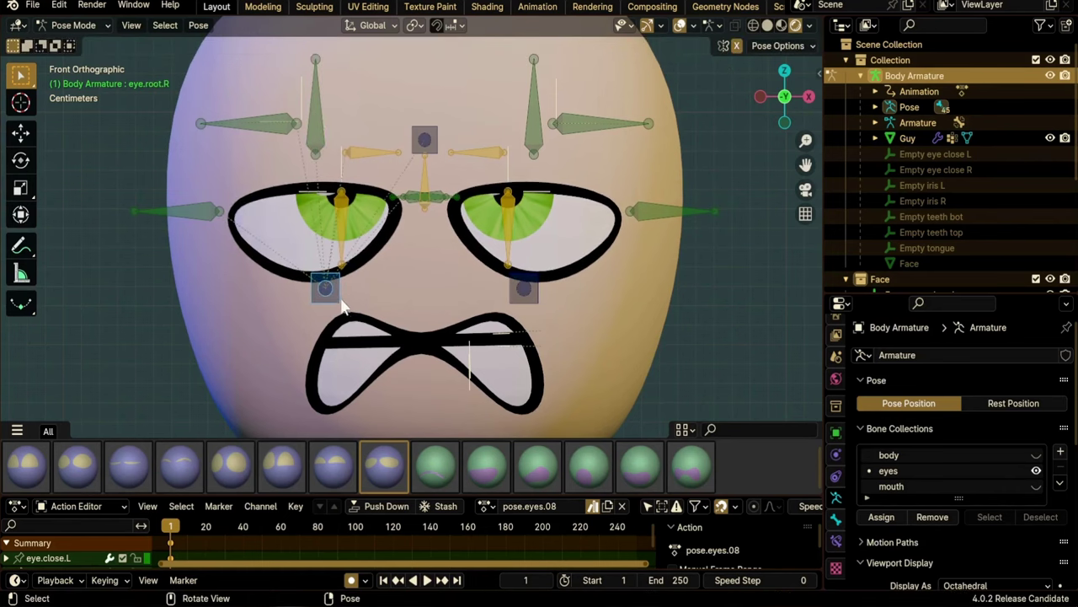
pyautogui.press('g')
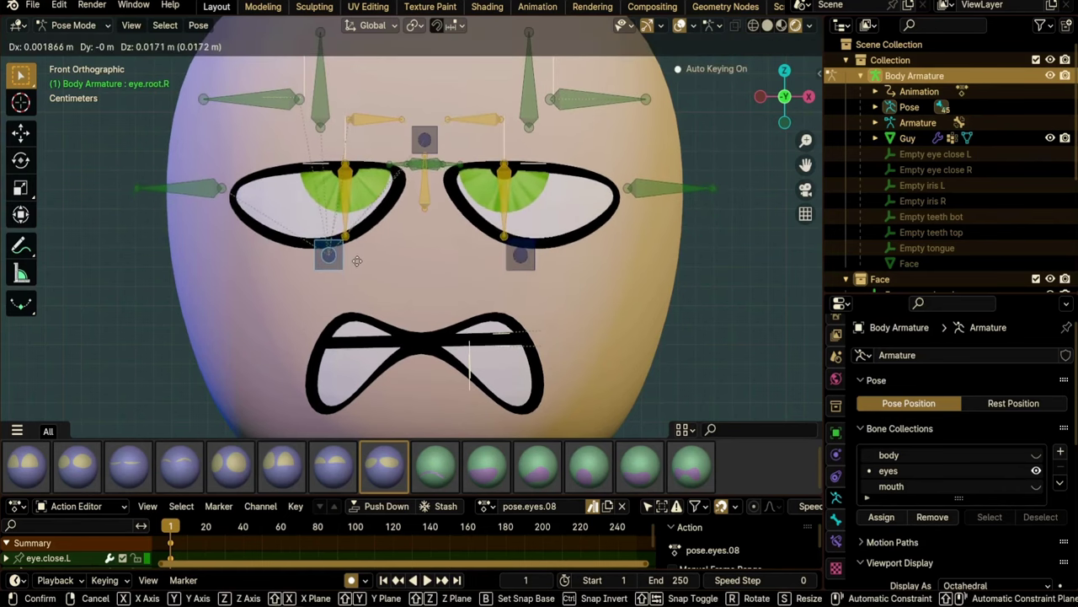
pyautogui.click(400, 307)
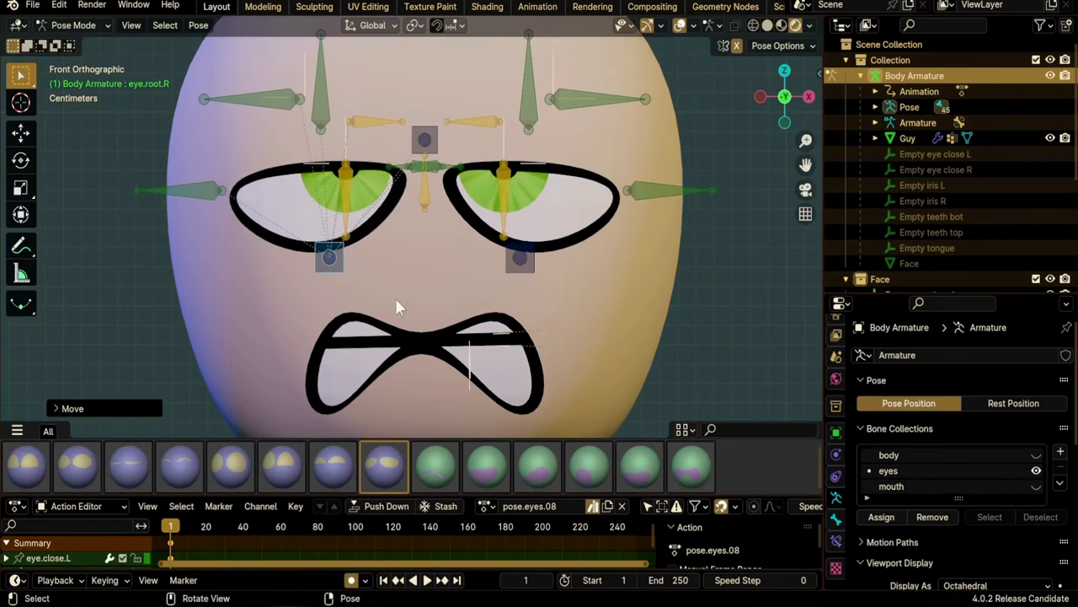
# - Unlink the pose.eyes.08 action, apply the pose.eyes.07 asset, and reapply pose.eyes.08 to check the edited pose
pyautogui.click(624, 507)
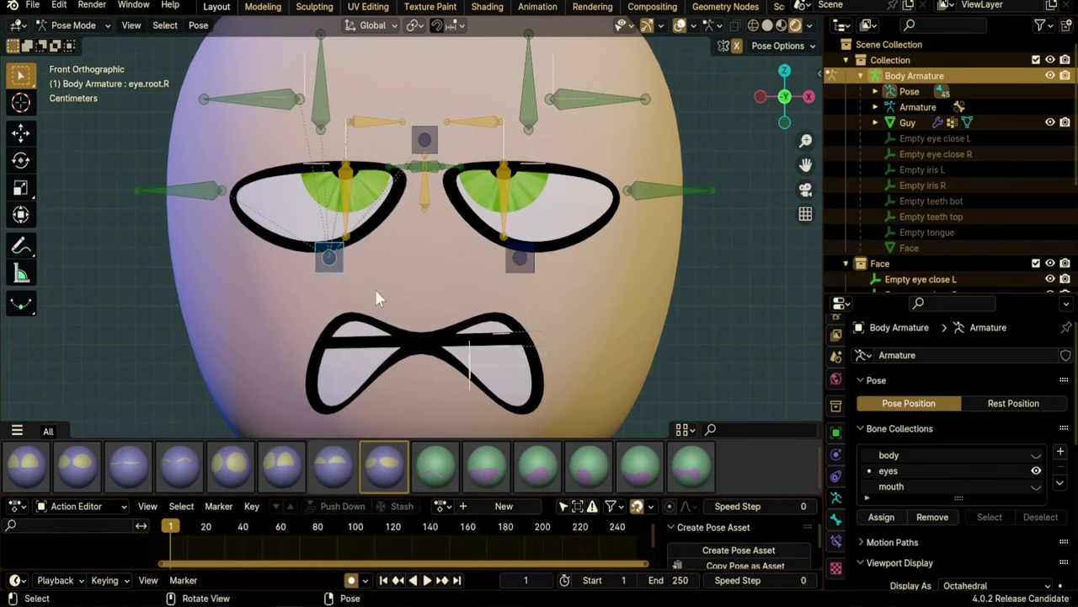
pyautogui.click(329, 468)
pyautogui.click(381, 471)
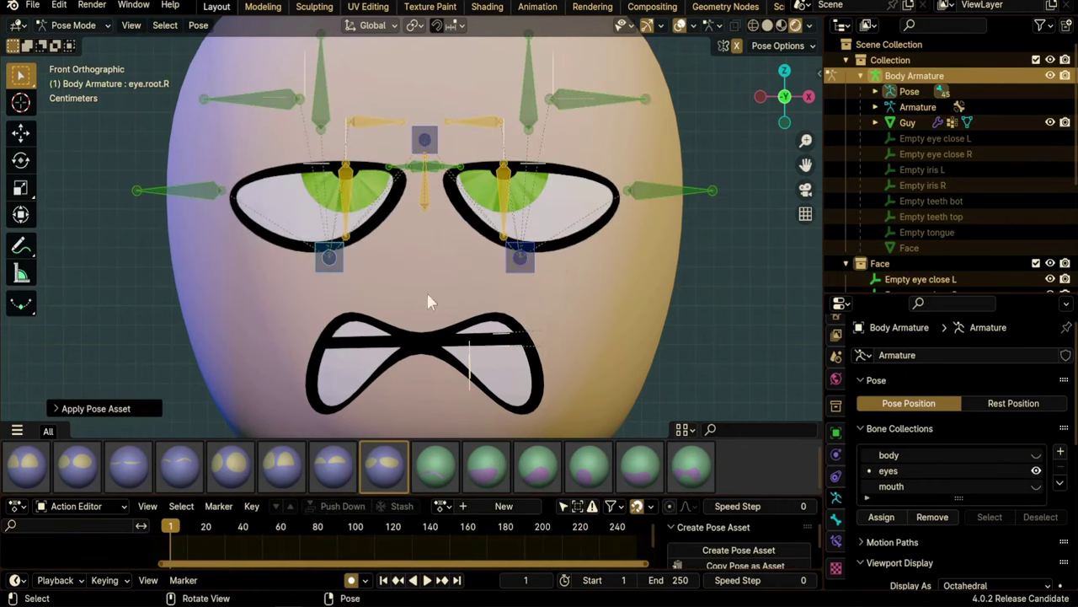